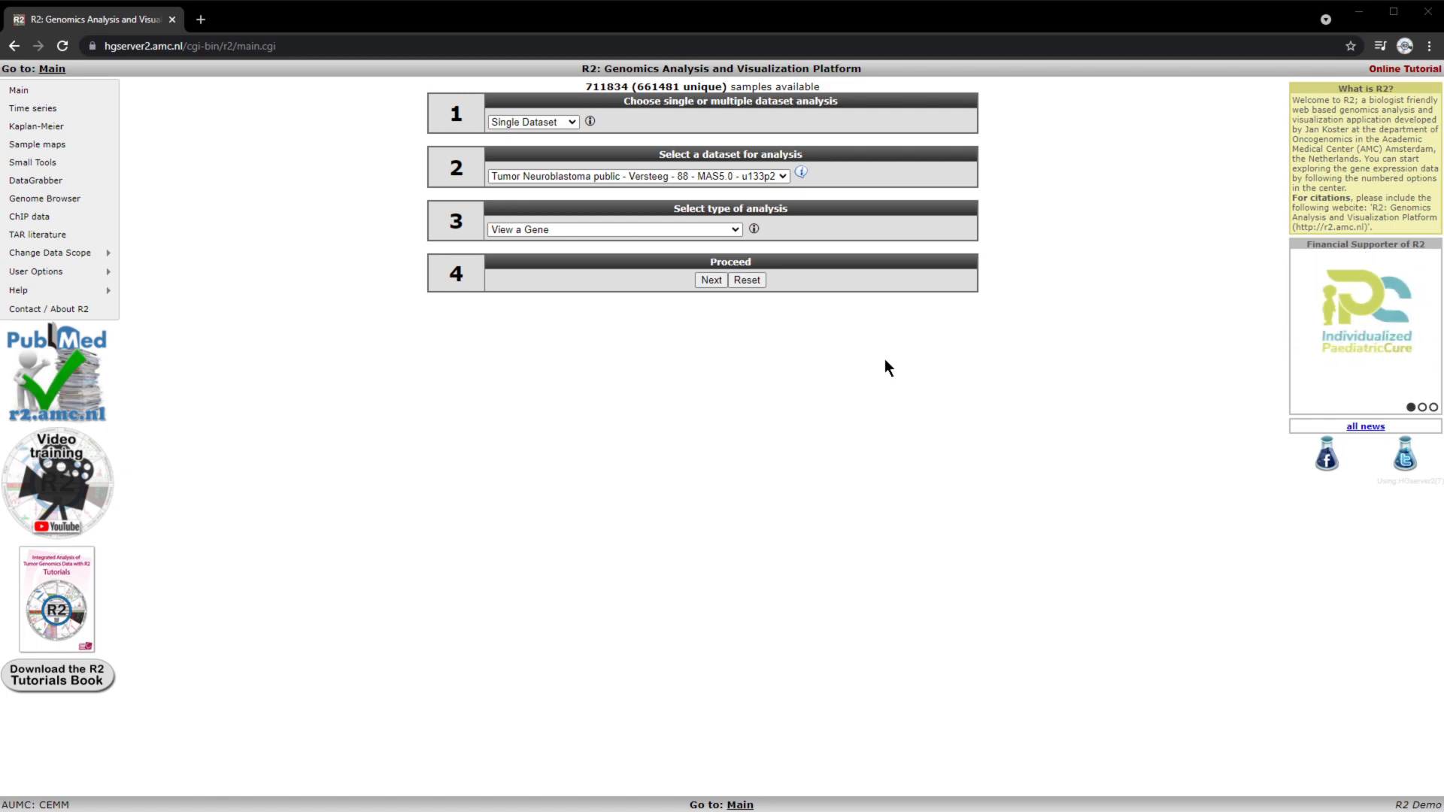
Step: Filter the dataset list to 498 samples and select the Neuroblastoma SEQC RPM dataset on the seqcnb1 platform
left_click(770, 175)
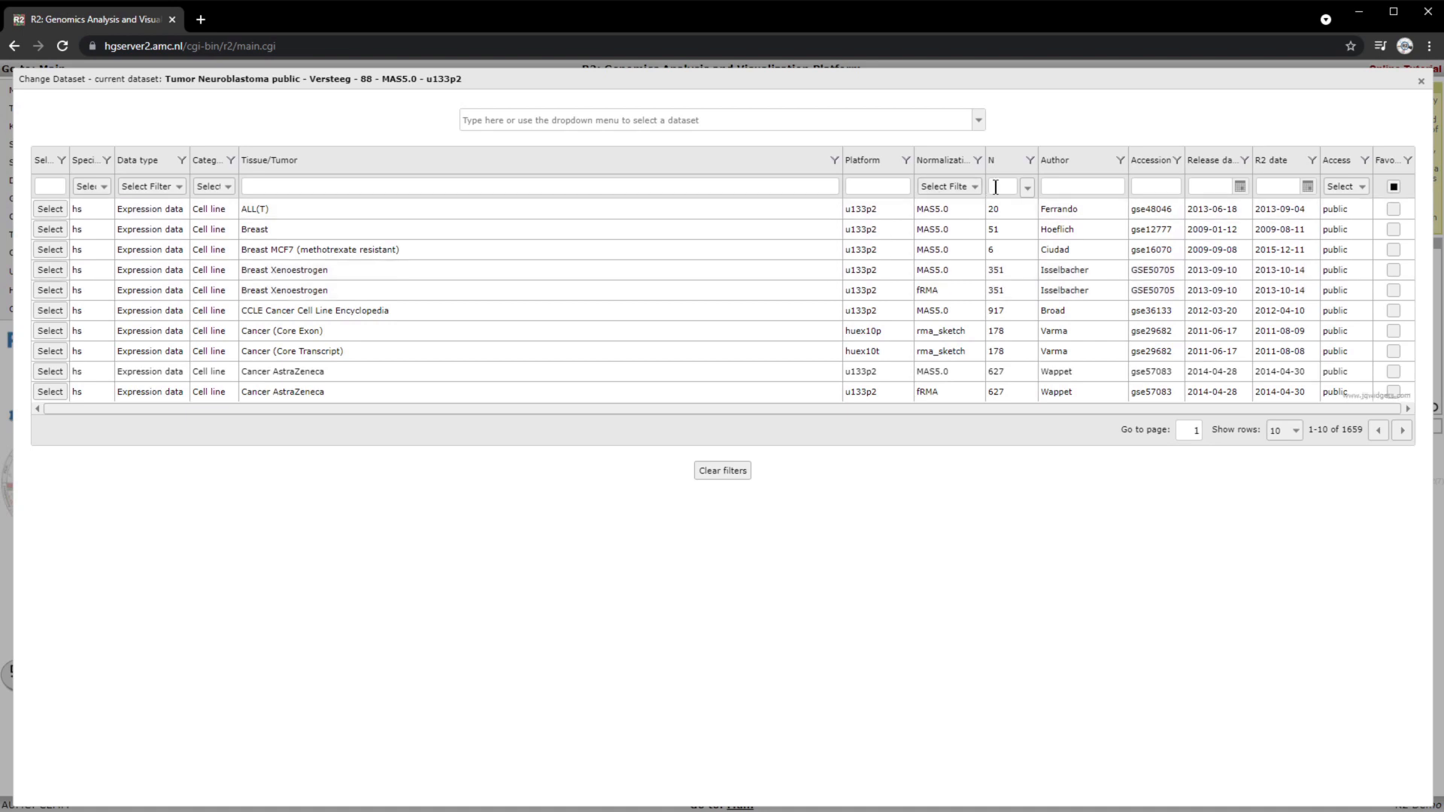
left_click(996, 186)
type("498")
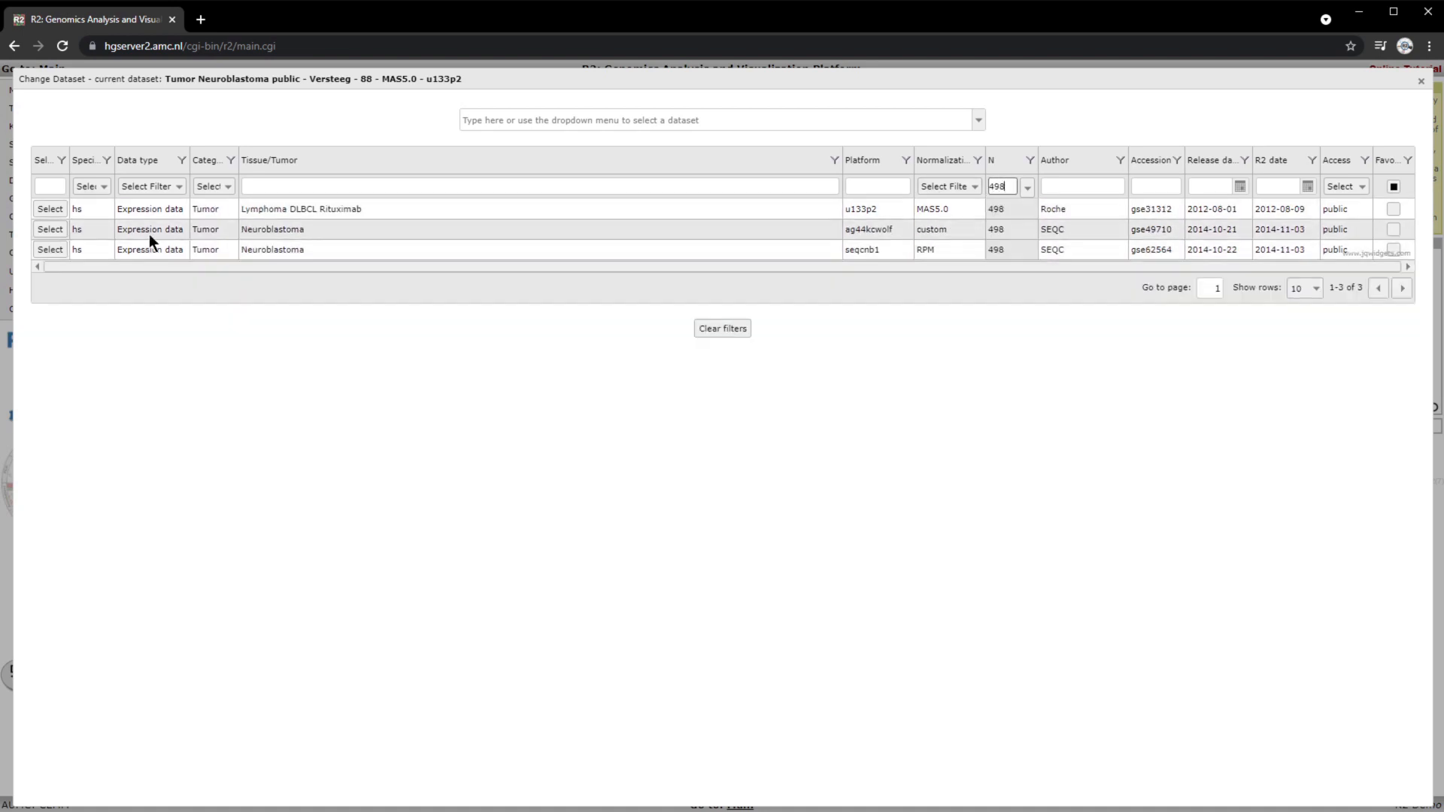
left_click(50, 250)
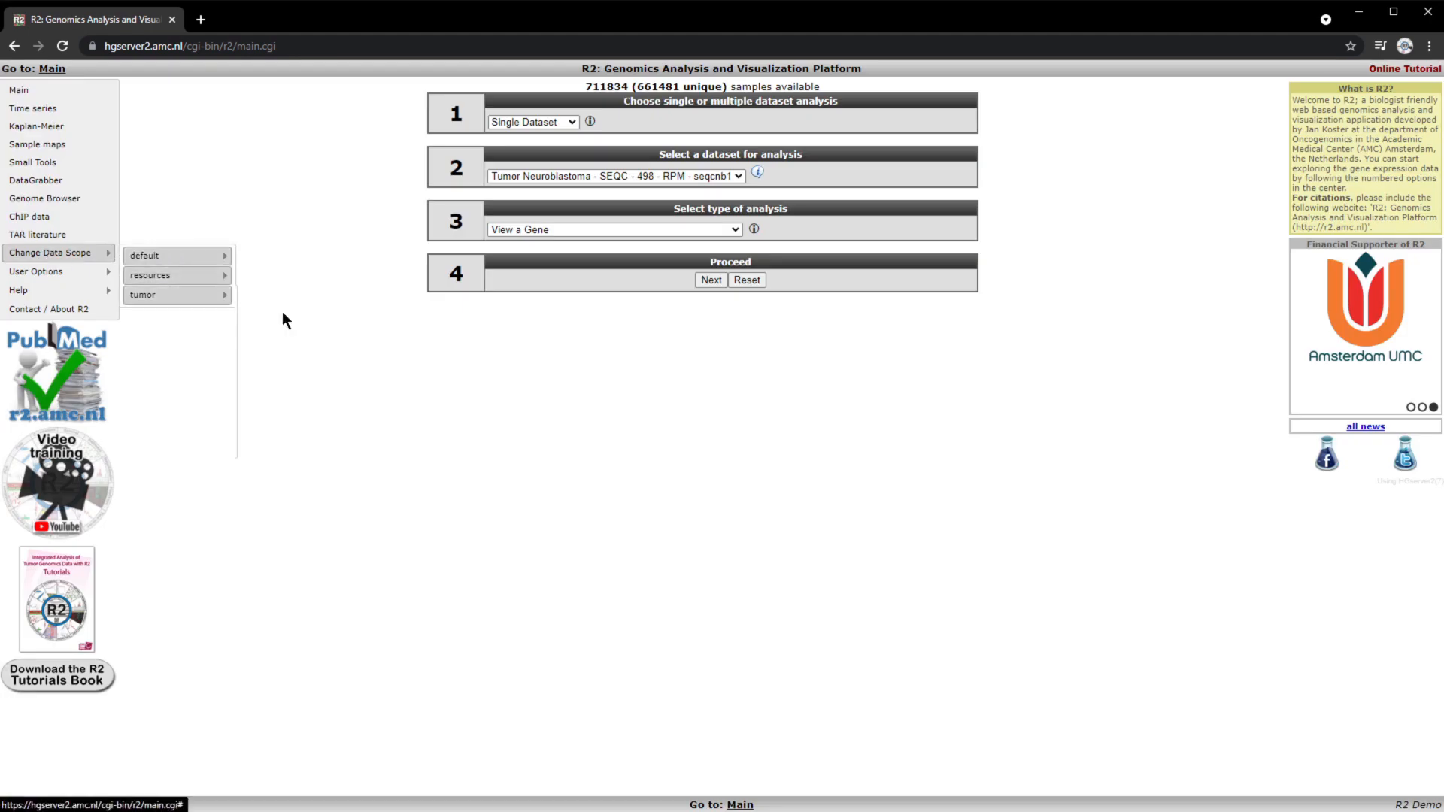
Step: Choose Principle Component Analysis (PCA) as the analysis type and run it with the default settings
left_click(732, 229)
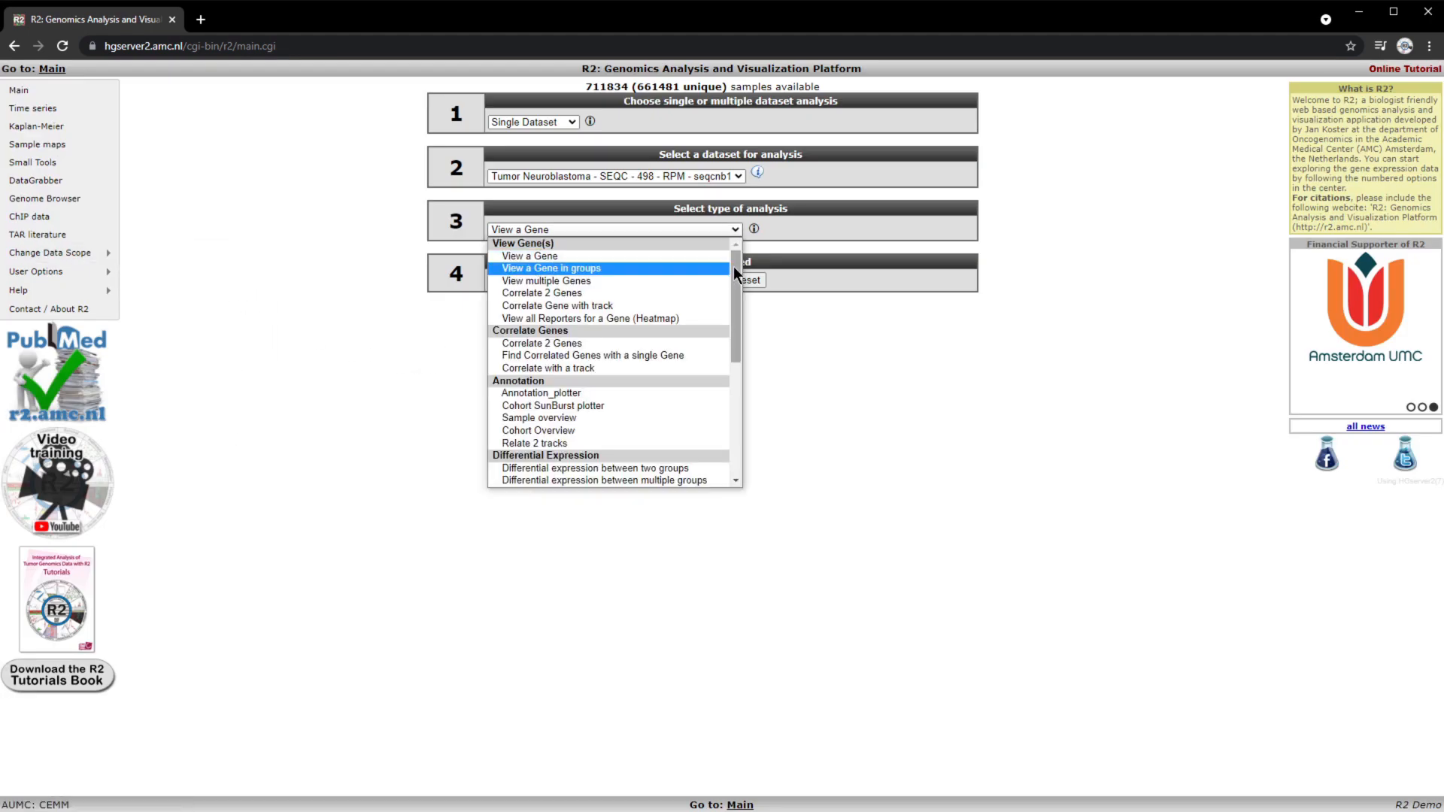
left_click_drag(735, 268, 746, 386)
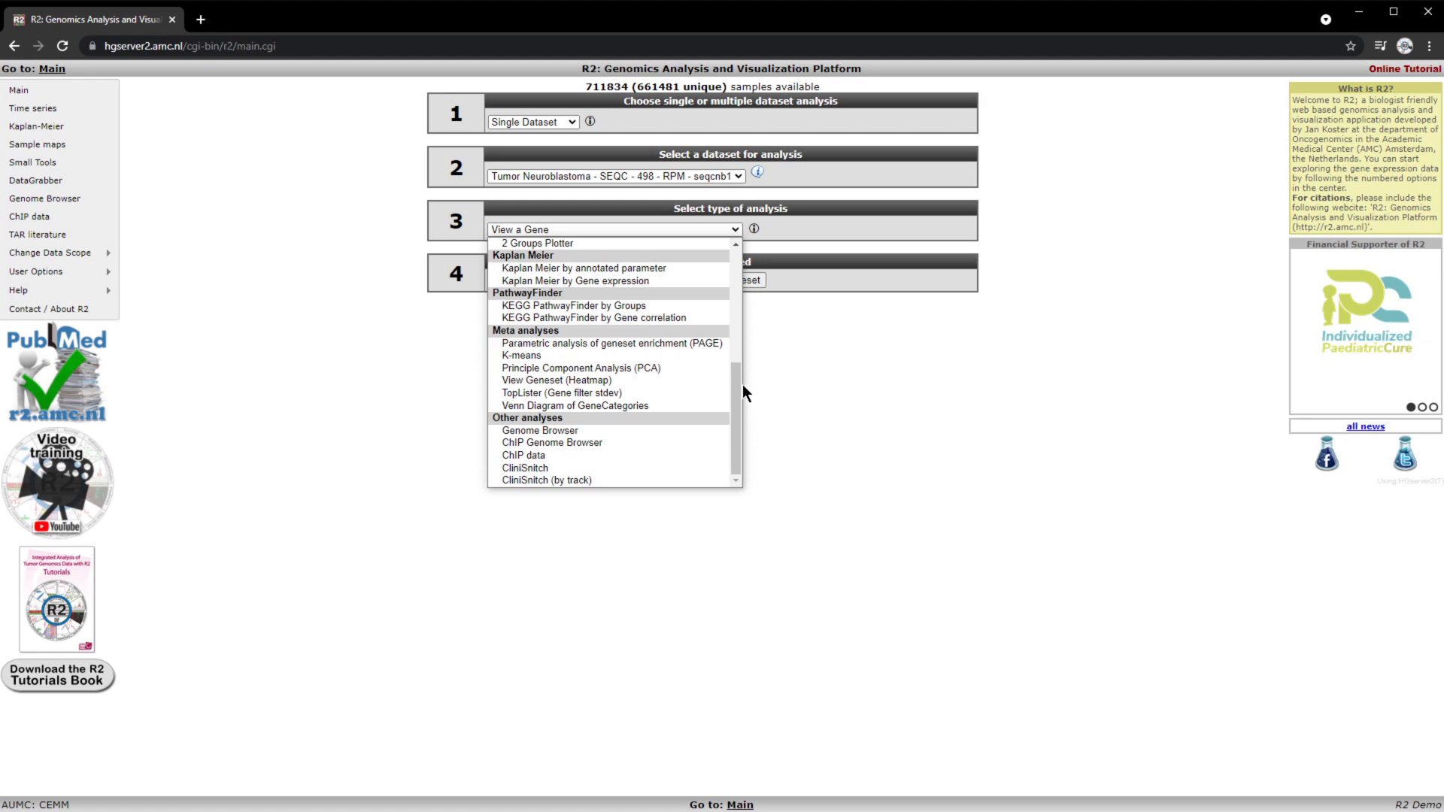
left_click(621, 369)
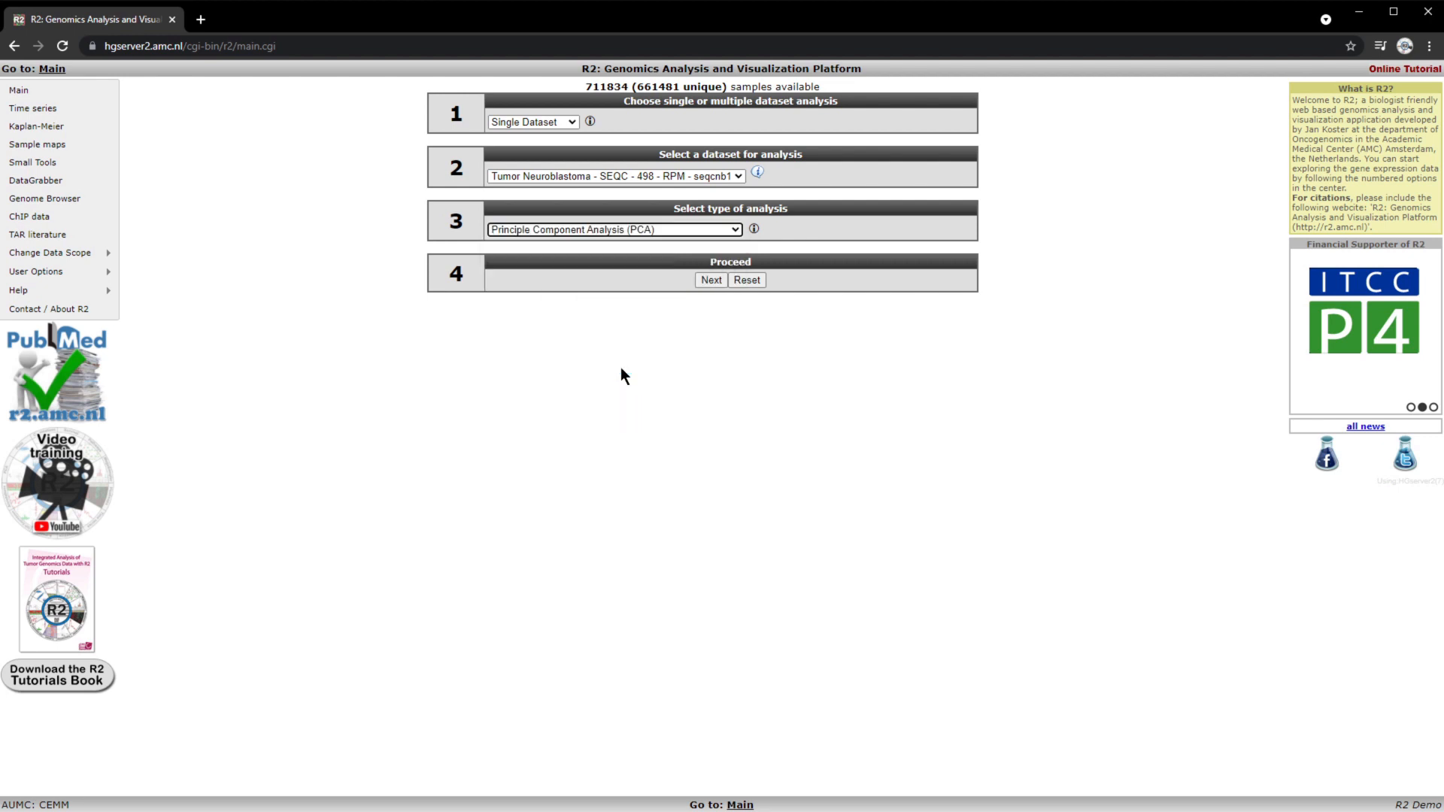
left_click(711, 284)
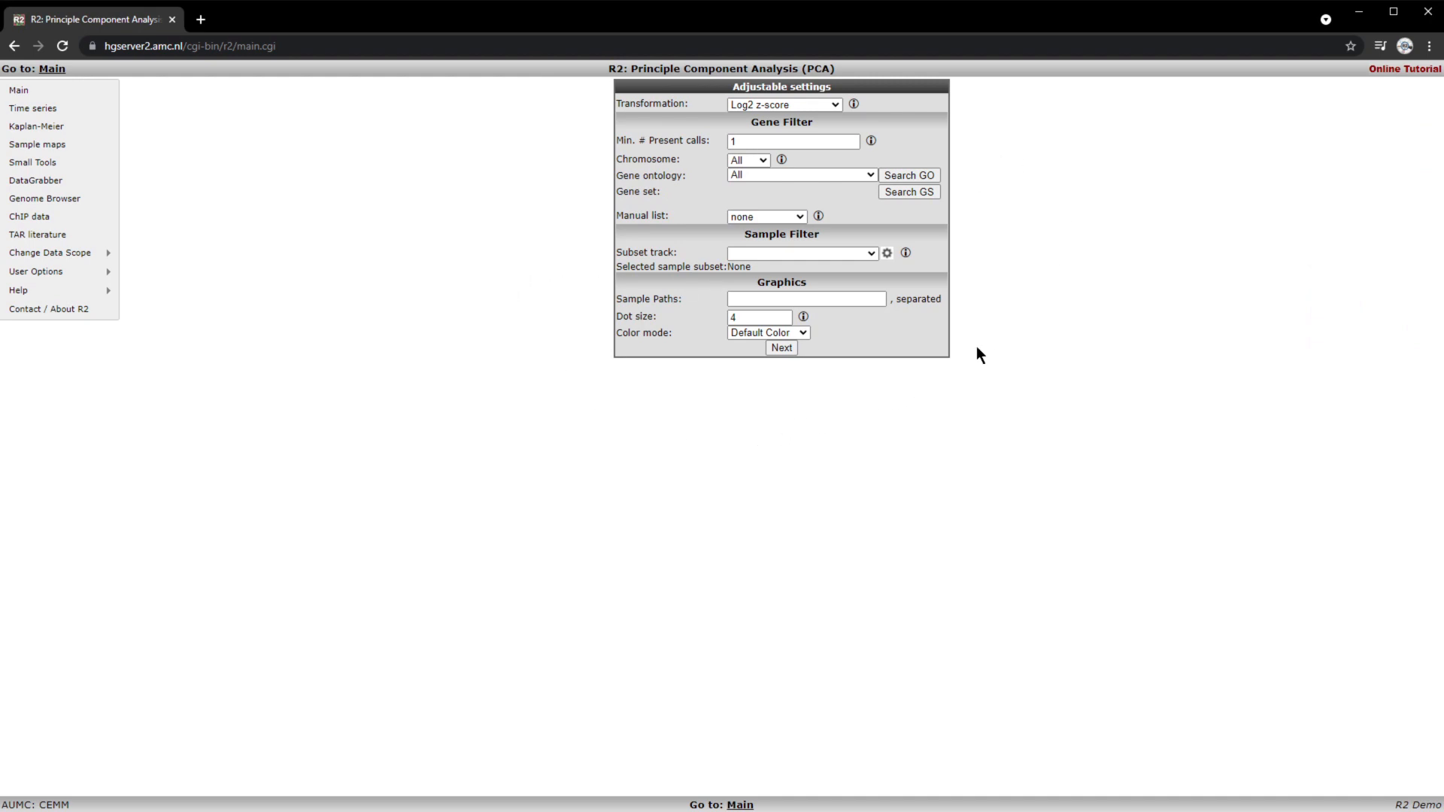
left_click(784, 351)
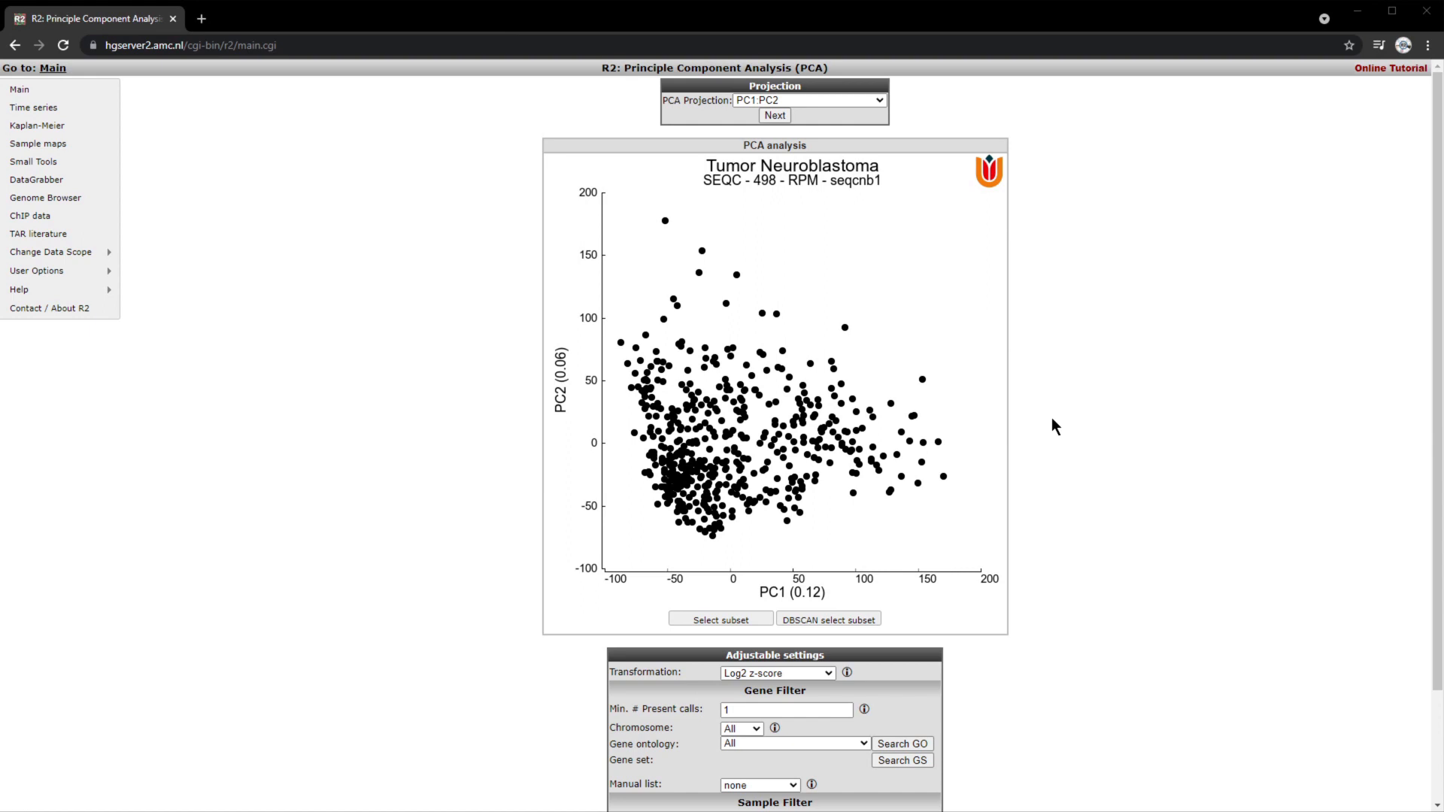
Step: Examine the distribution of samples in the PCA scatter plot and the adjustable settings below it
scroll(1052, 425, "down", 1)
scroll(1052, 425, "up", 1)
mouse_move(854, 496)
mouse_move(832, 470)
mouse_move(843, 388)
scroll(932, 410, "down", 2)
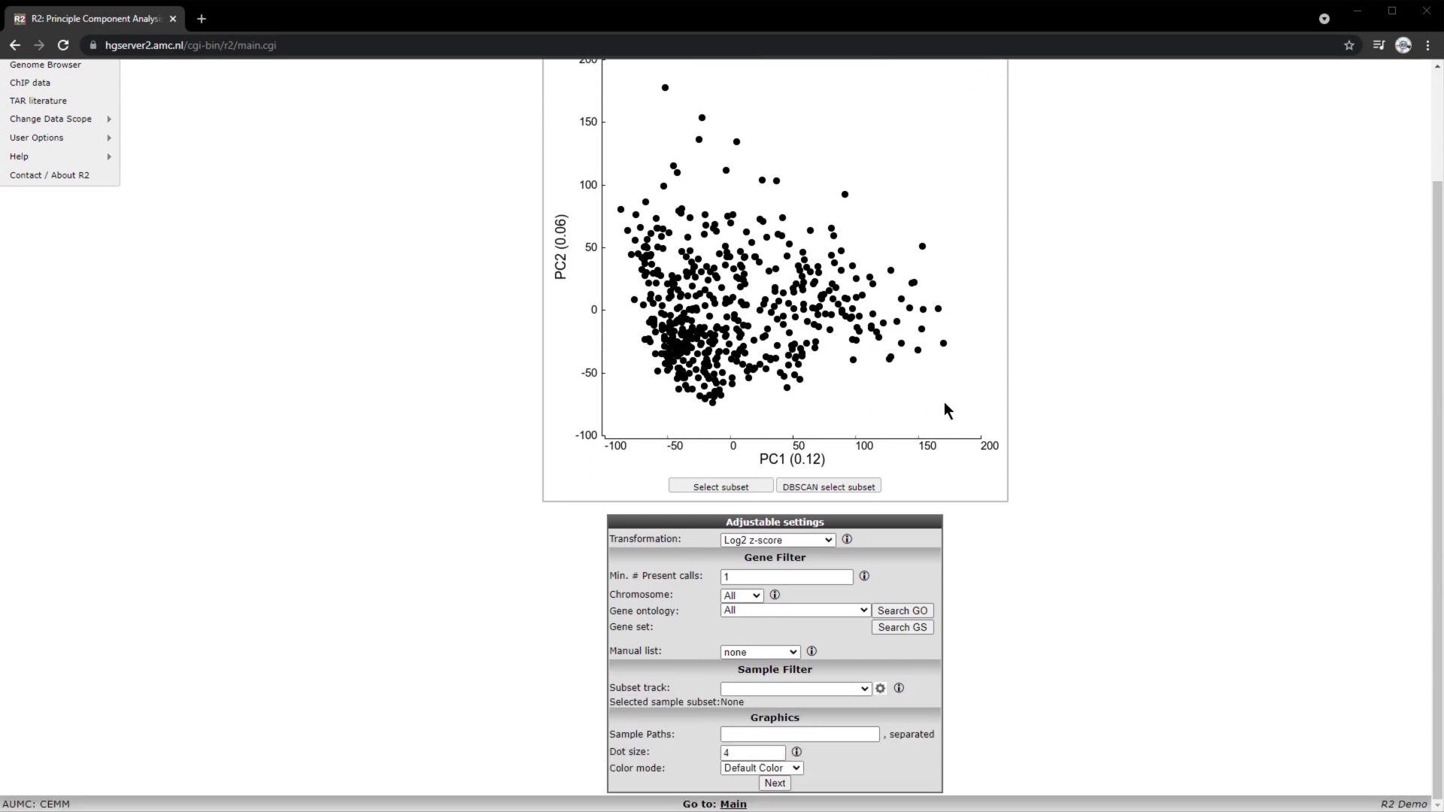
scroll(967, 396, "up", 2)
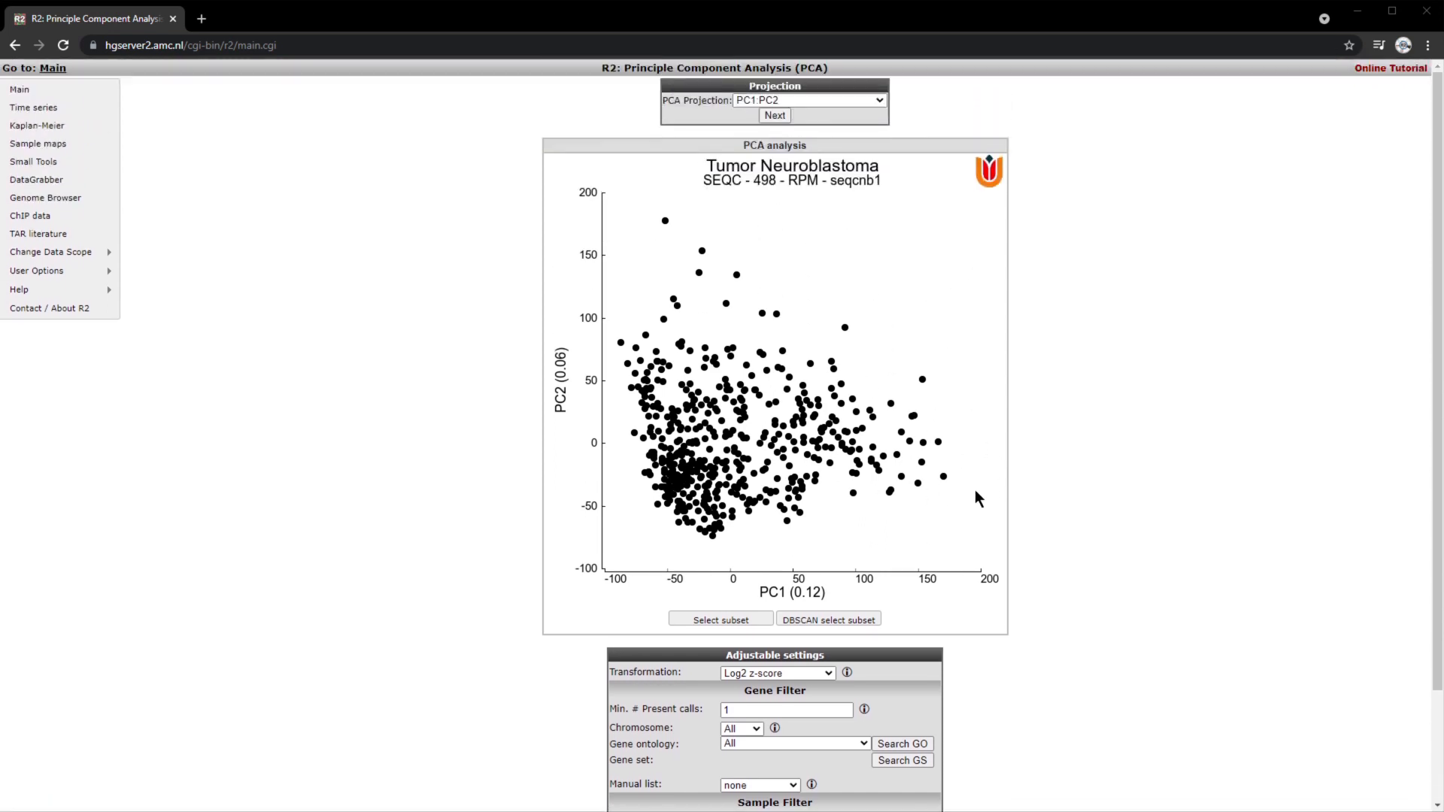
Step: Color the PCA samples by the inss_stage track and regenerate the plot
scroll(975, 492, "down", 2)
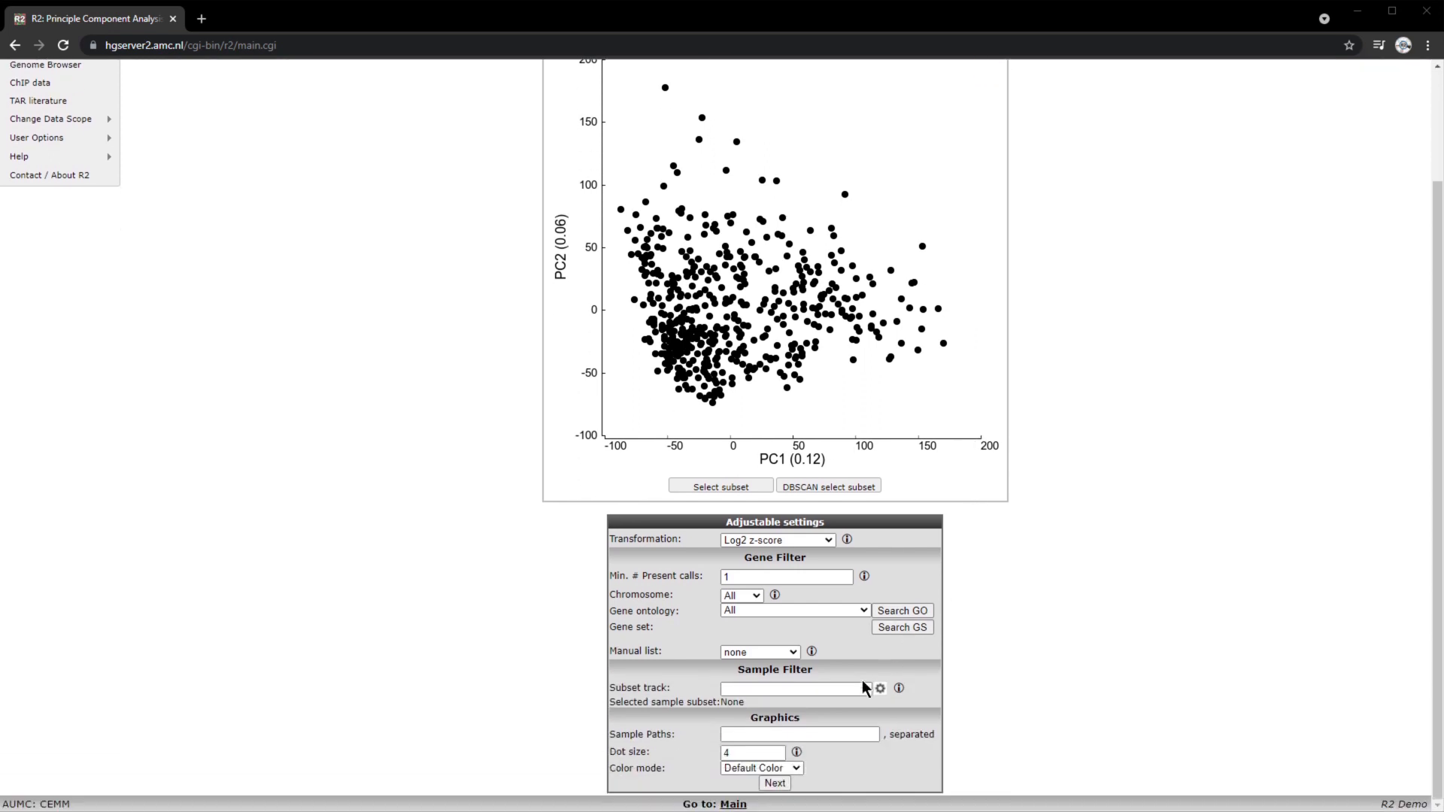
left_click(795, 767)
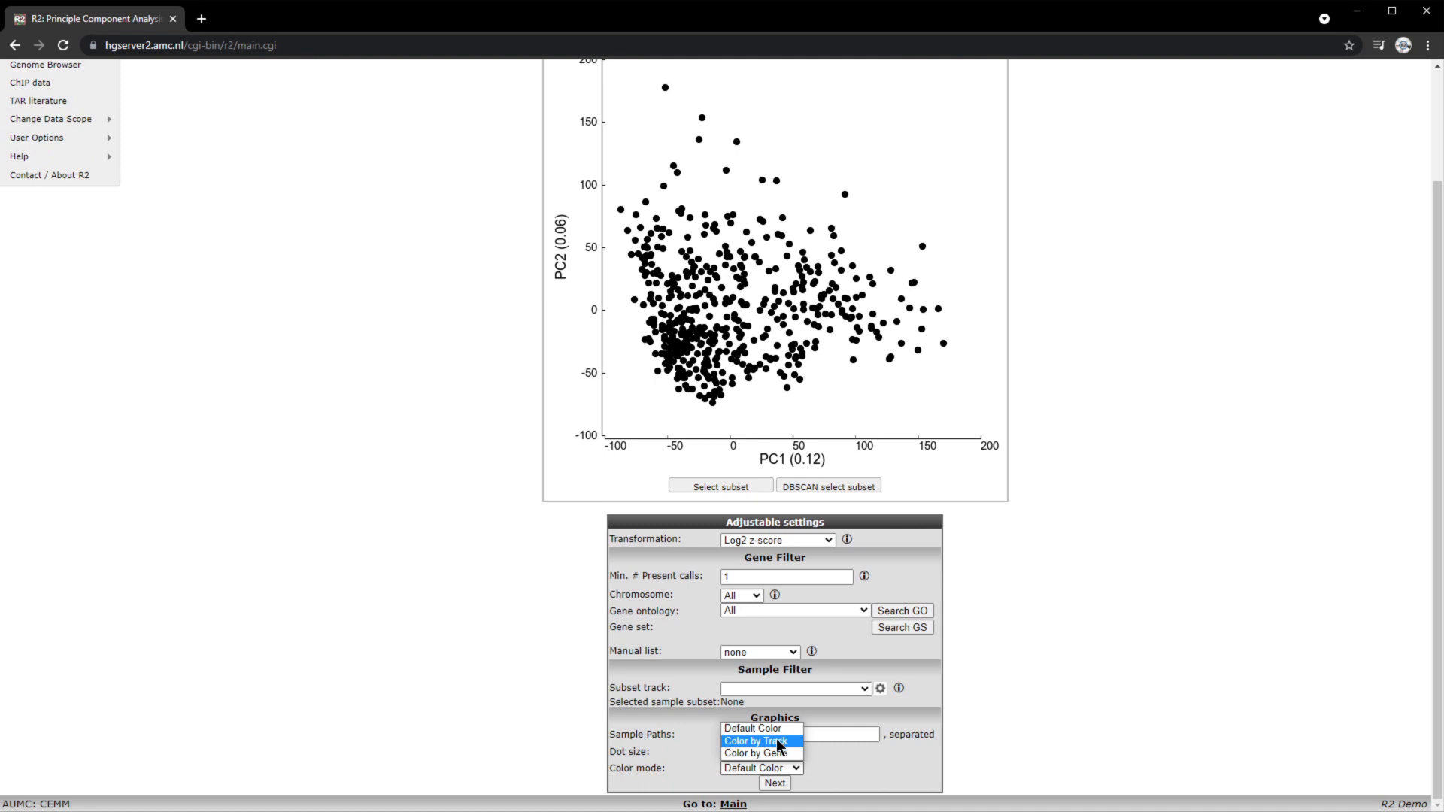
left_click(779, 743)
left_click(865, 787)
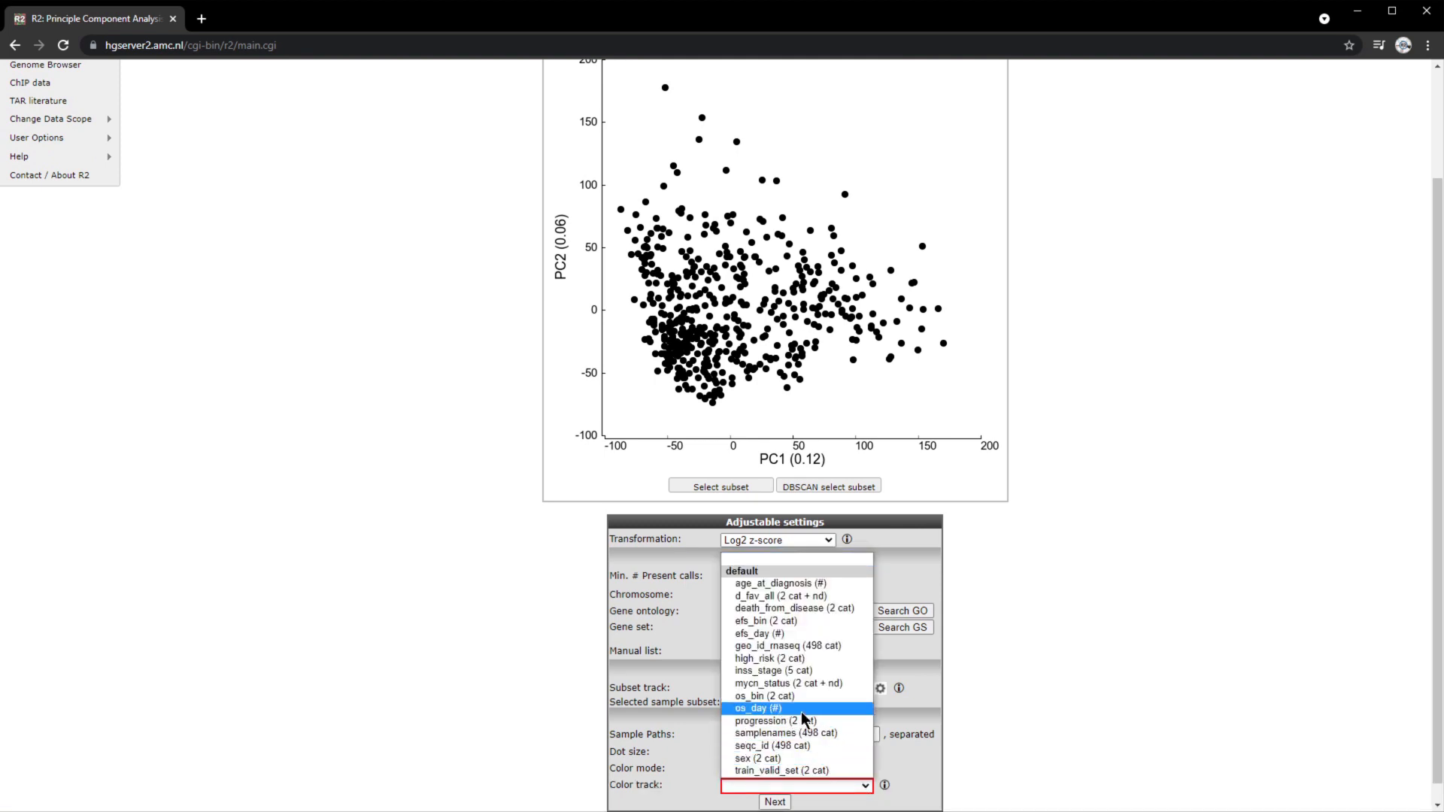
left_click(793, 671)
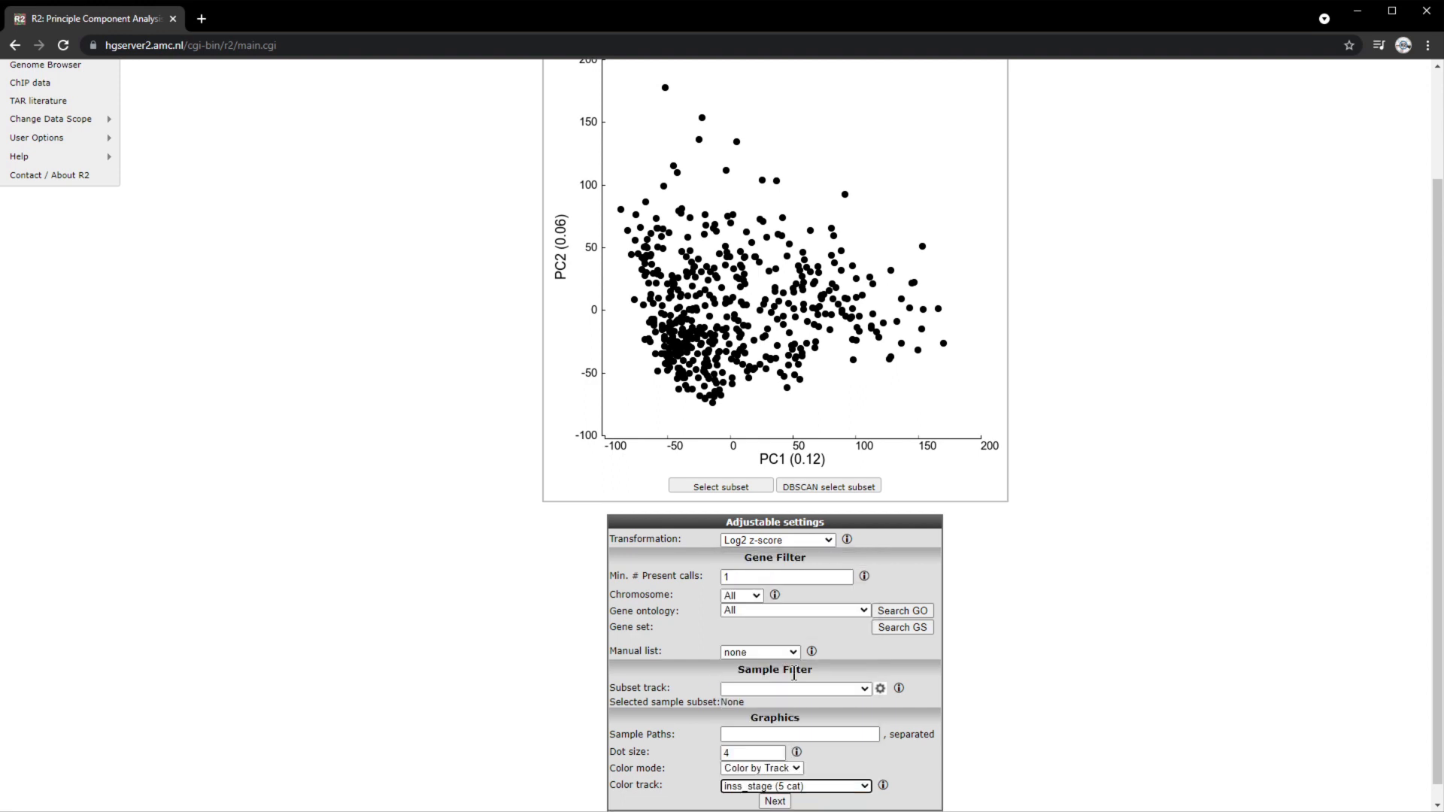
scroll(856, 684, "down", 1)
left_click(775, 785)
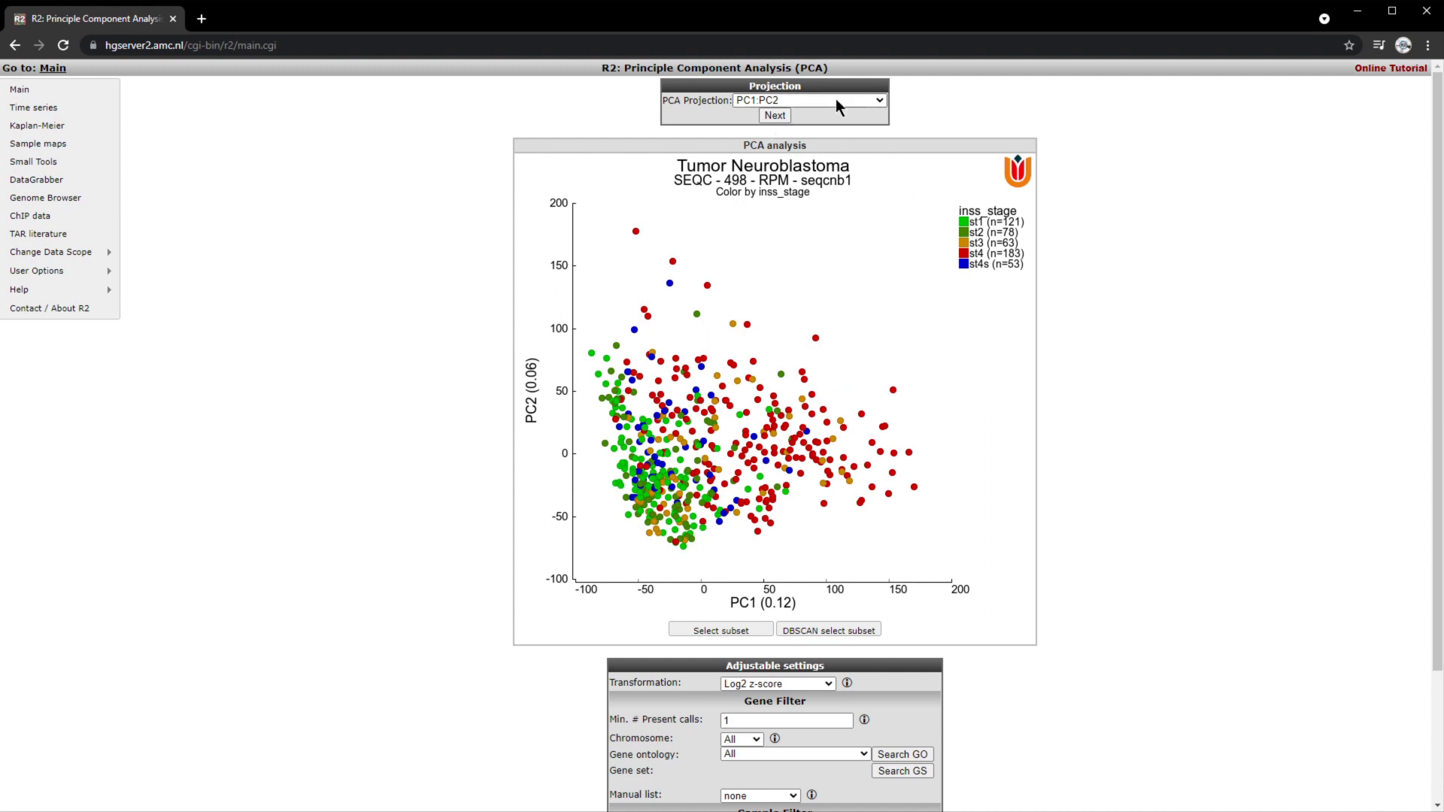
Step: Redraw the stage-colored PCA plot with the PC2:PC3 projection
left_click(874, 99)
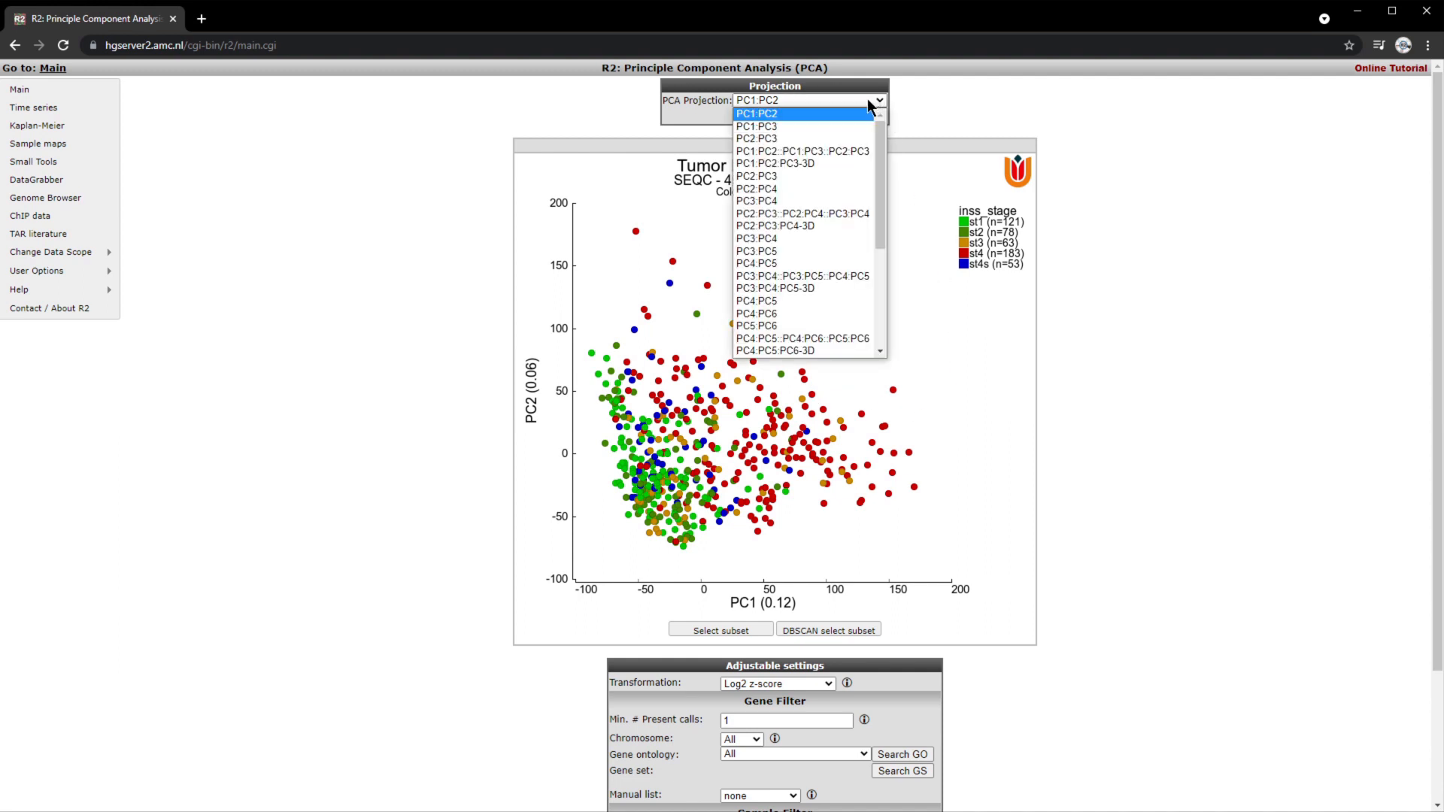
left_click(778, 139)
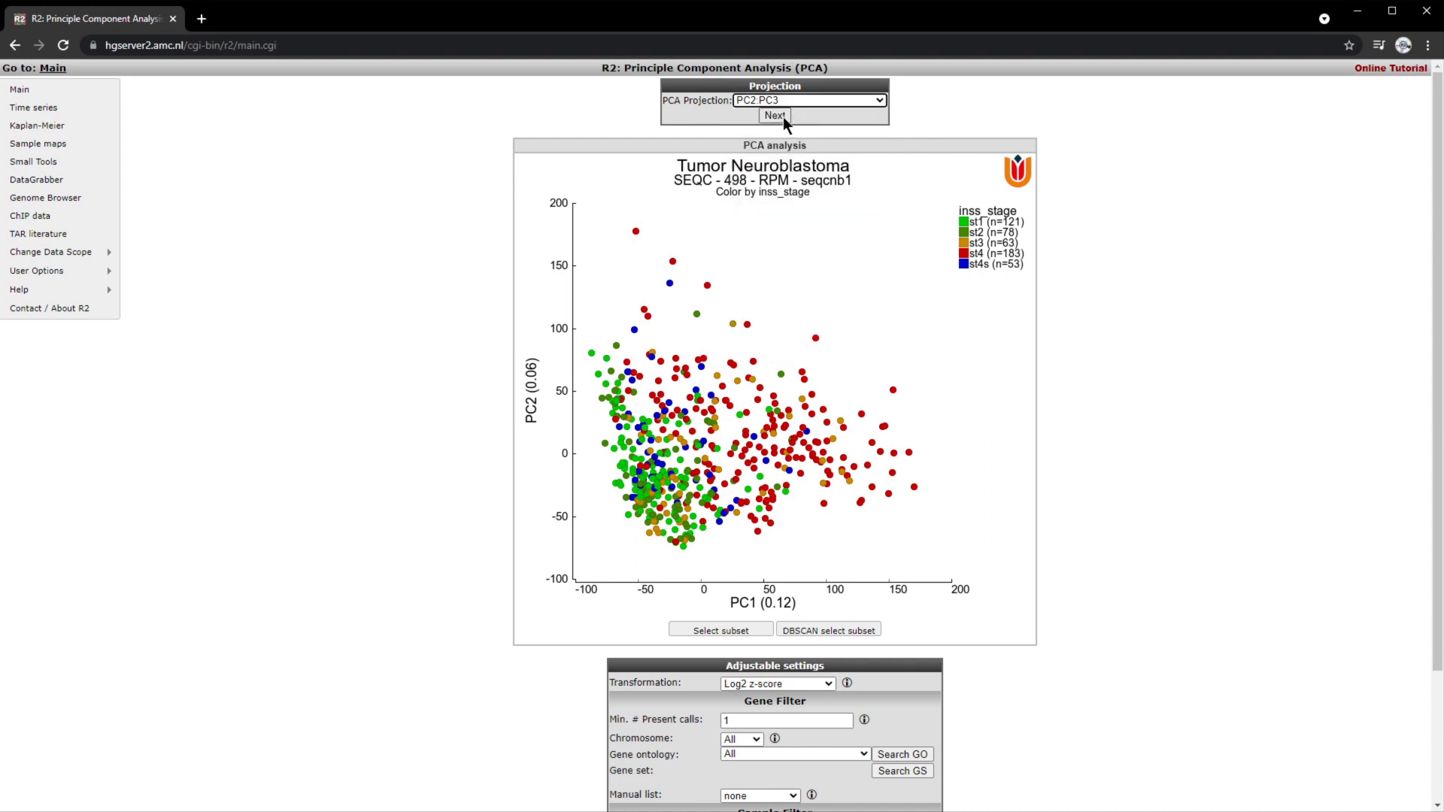
left_click(782, 116)
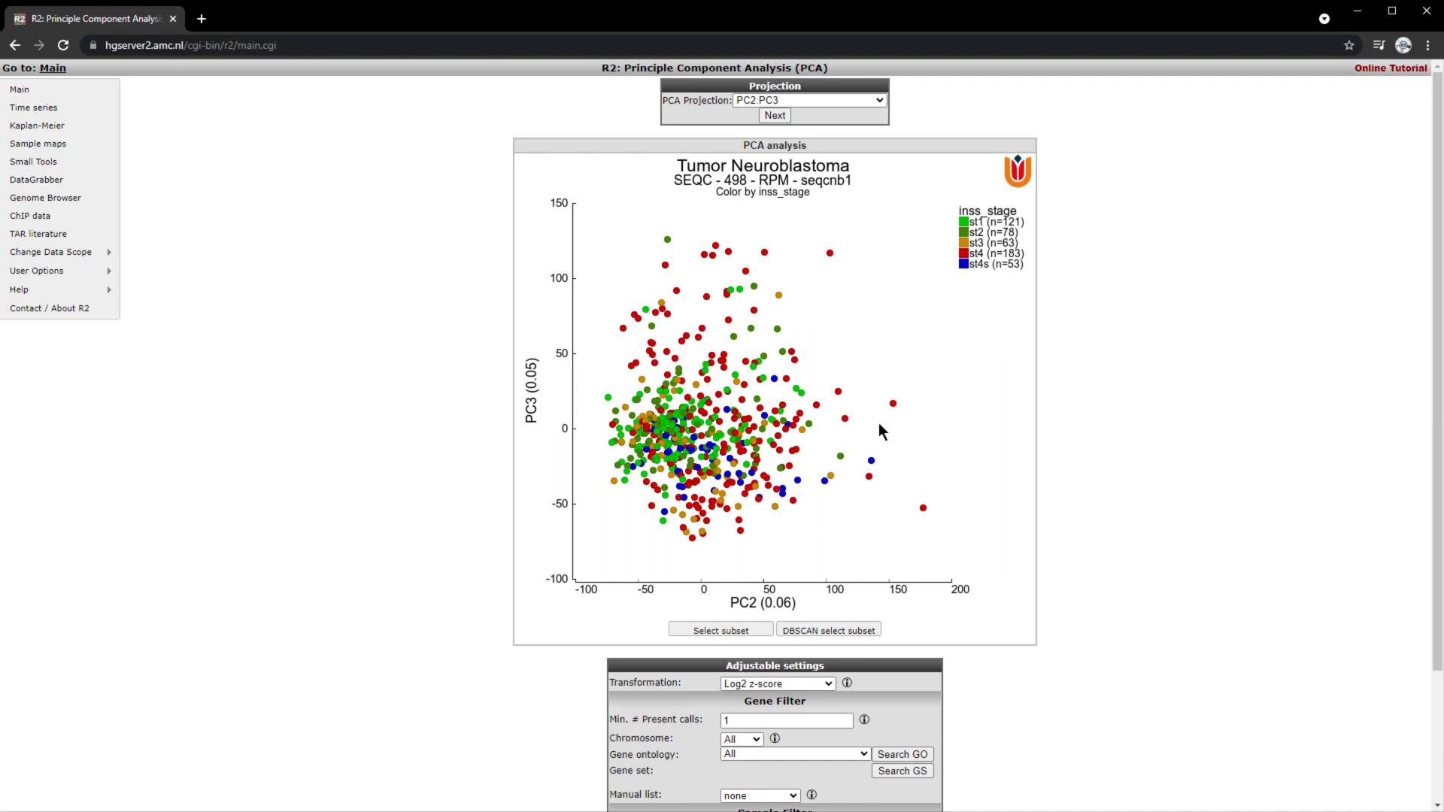
Step: Display the stage-colored PCA in the PC1:PC2:PC3-3D projection and rotate the 3D plot
left_click(872, 100)
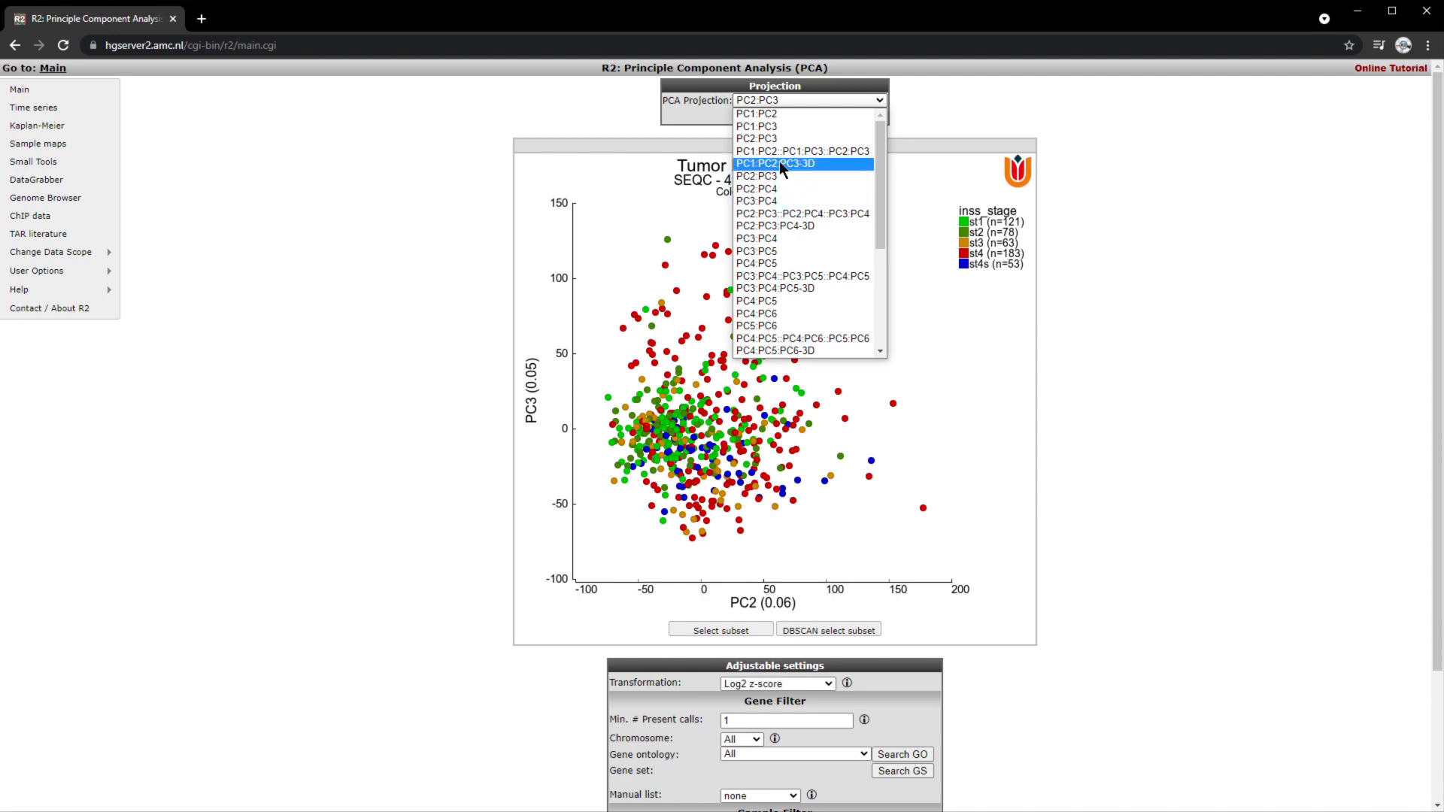
left_click(793, 163)
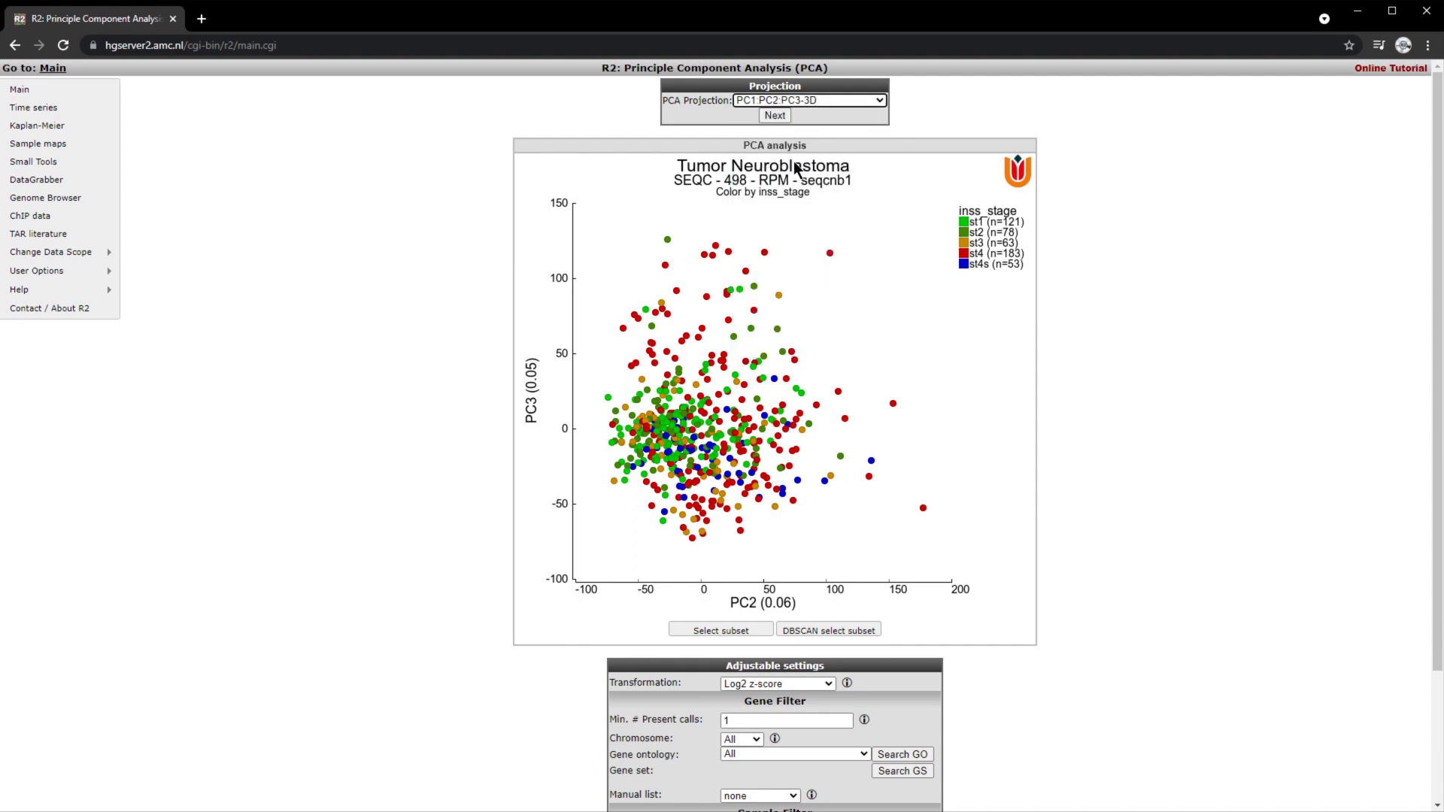
left_click(775, 116)
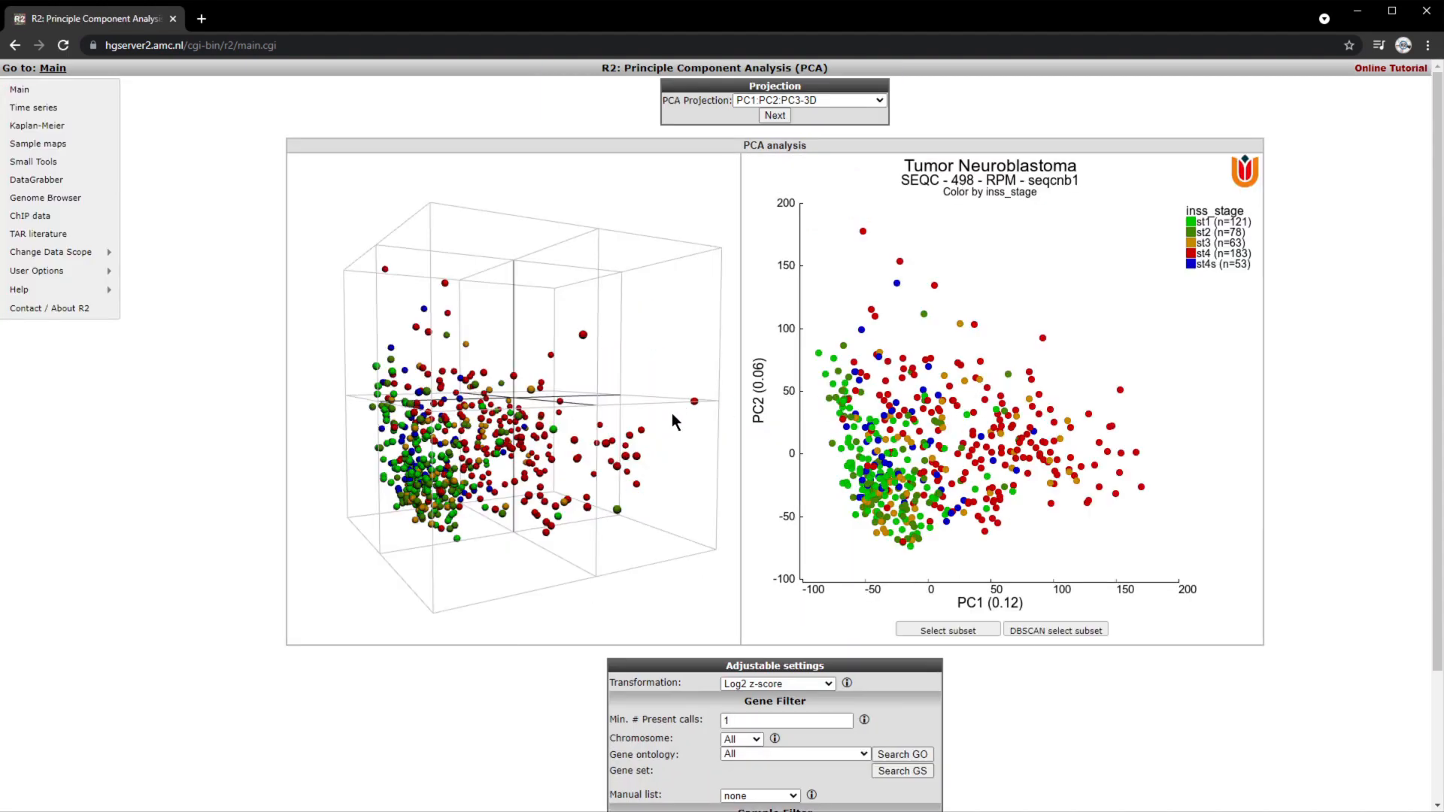
left_click_drag(665, 331, 610, 406)
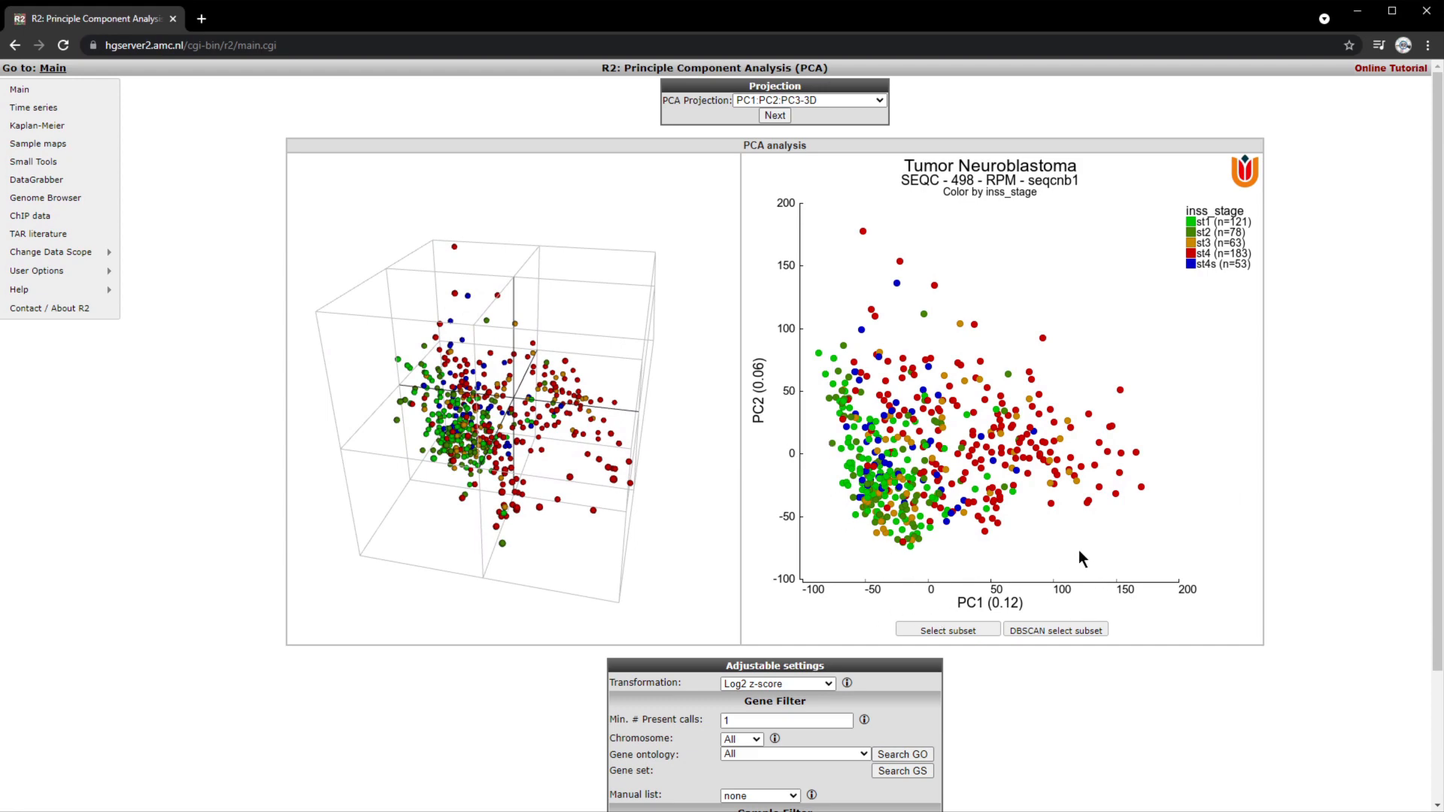
Step: Change the color track to mycn_status and regenerate the PCA plot
scroll(1053, 570, "down", 2)
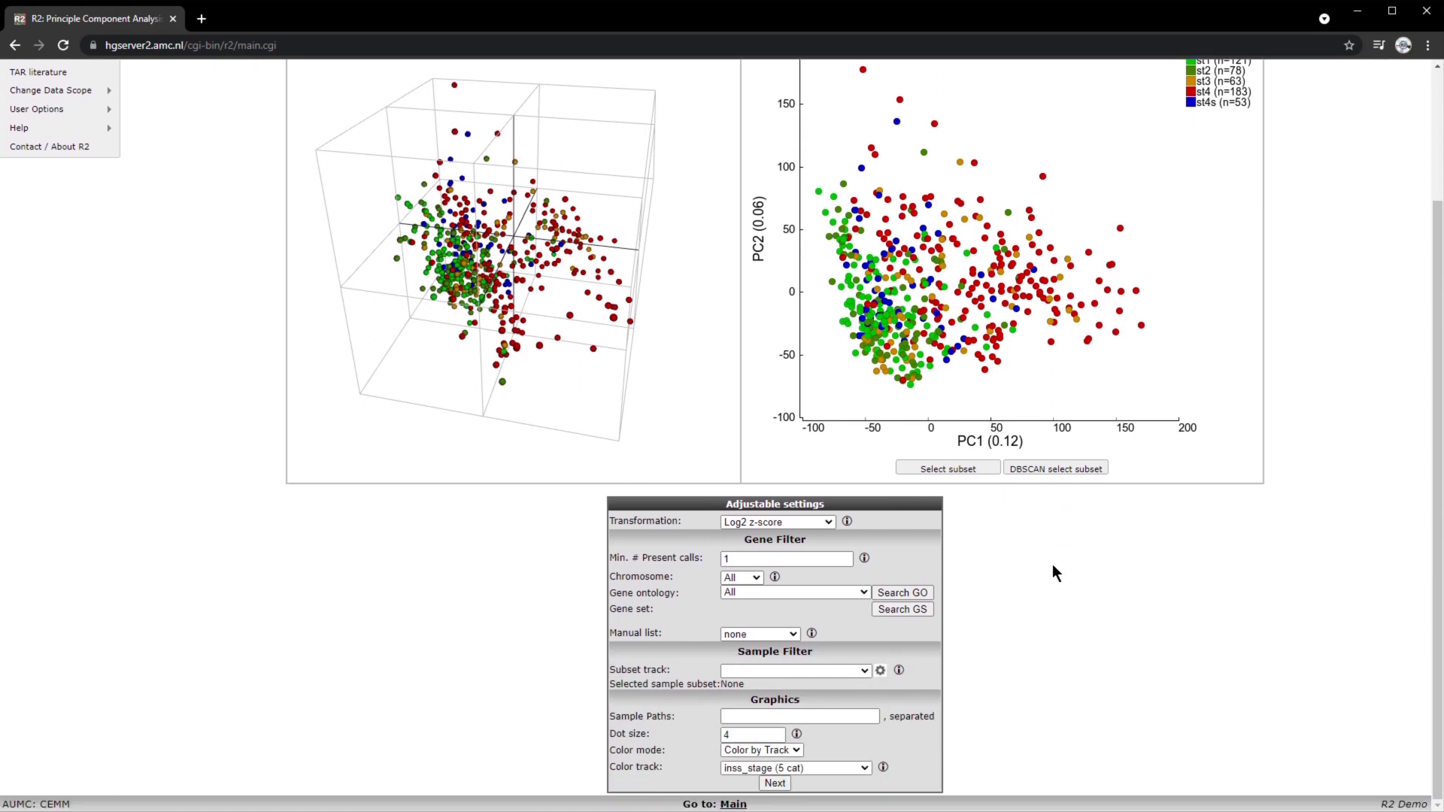
left_click(856, 769)
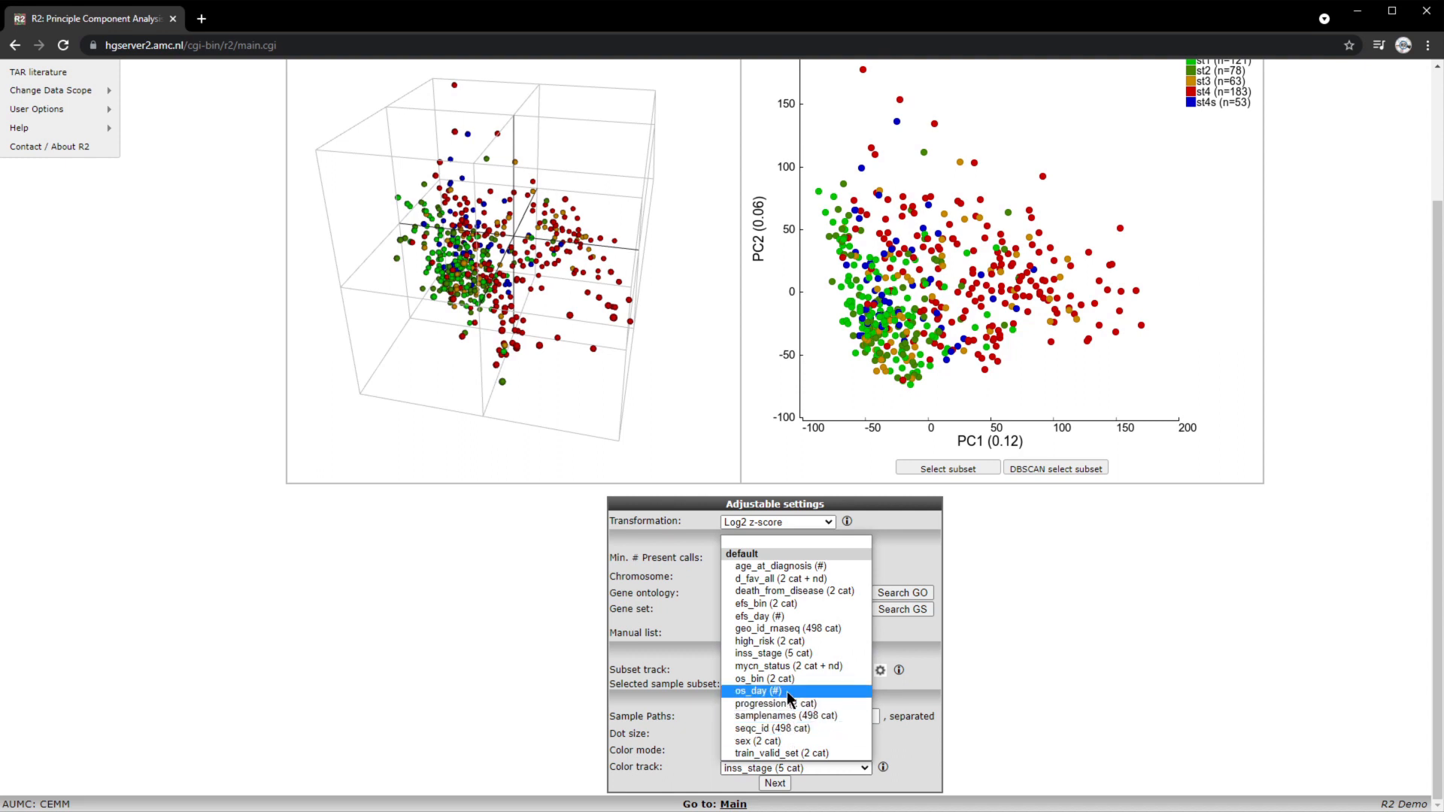
left_click(781, 668)
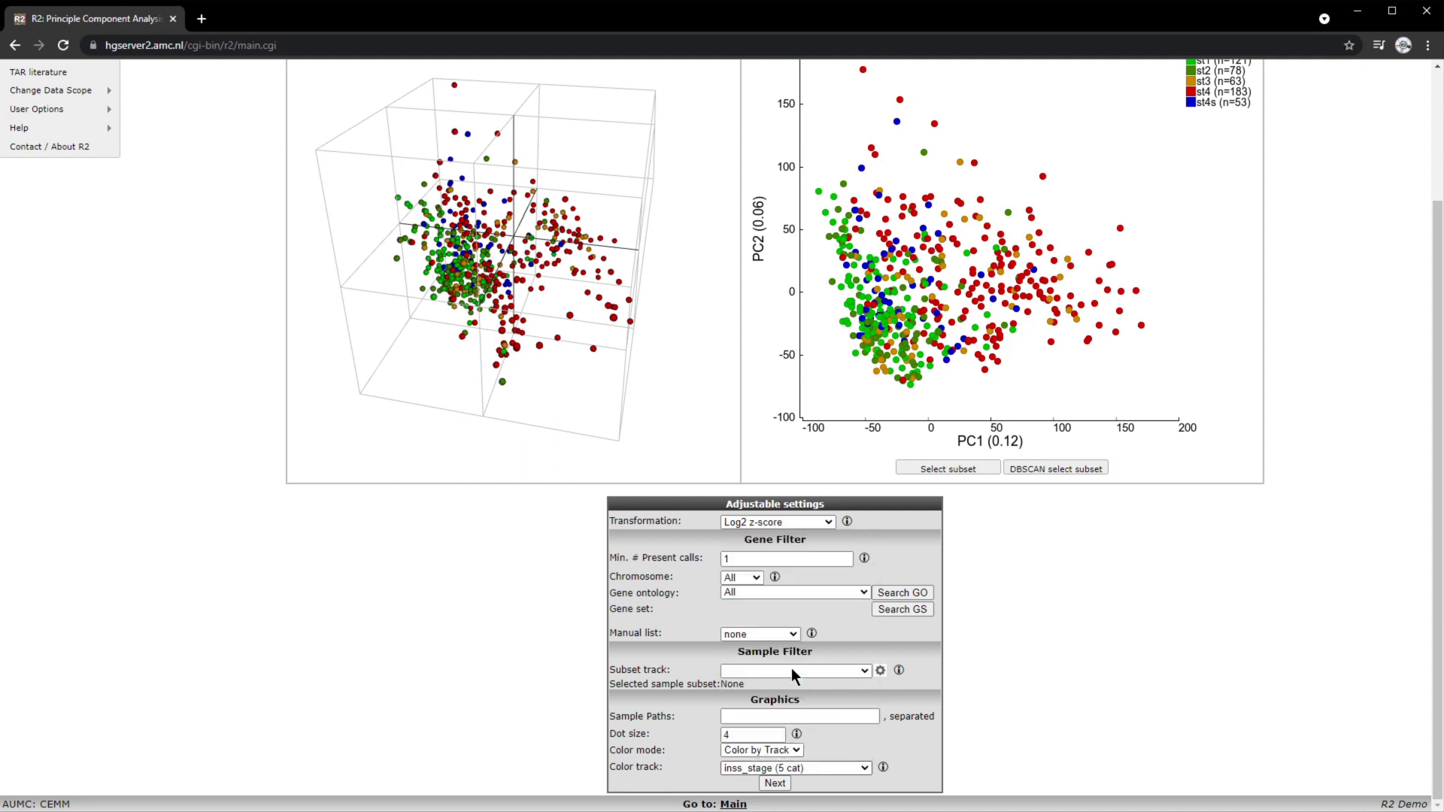
left_click(775, 783)
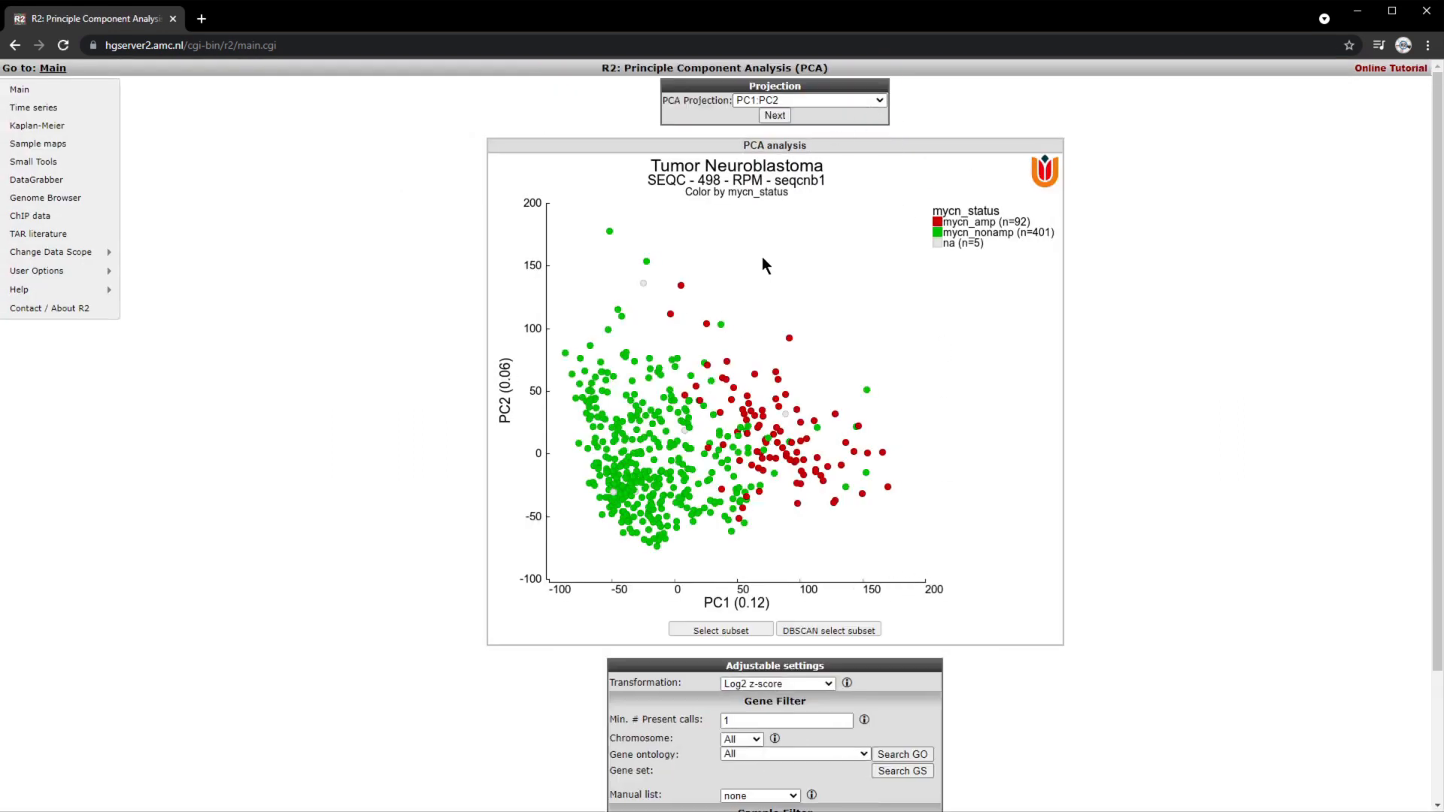
Step: Display the MYCN-colored PCA in the PC1:PC2:PC3-3D projection and rotate the 3D plot
left_click(875, 100)
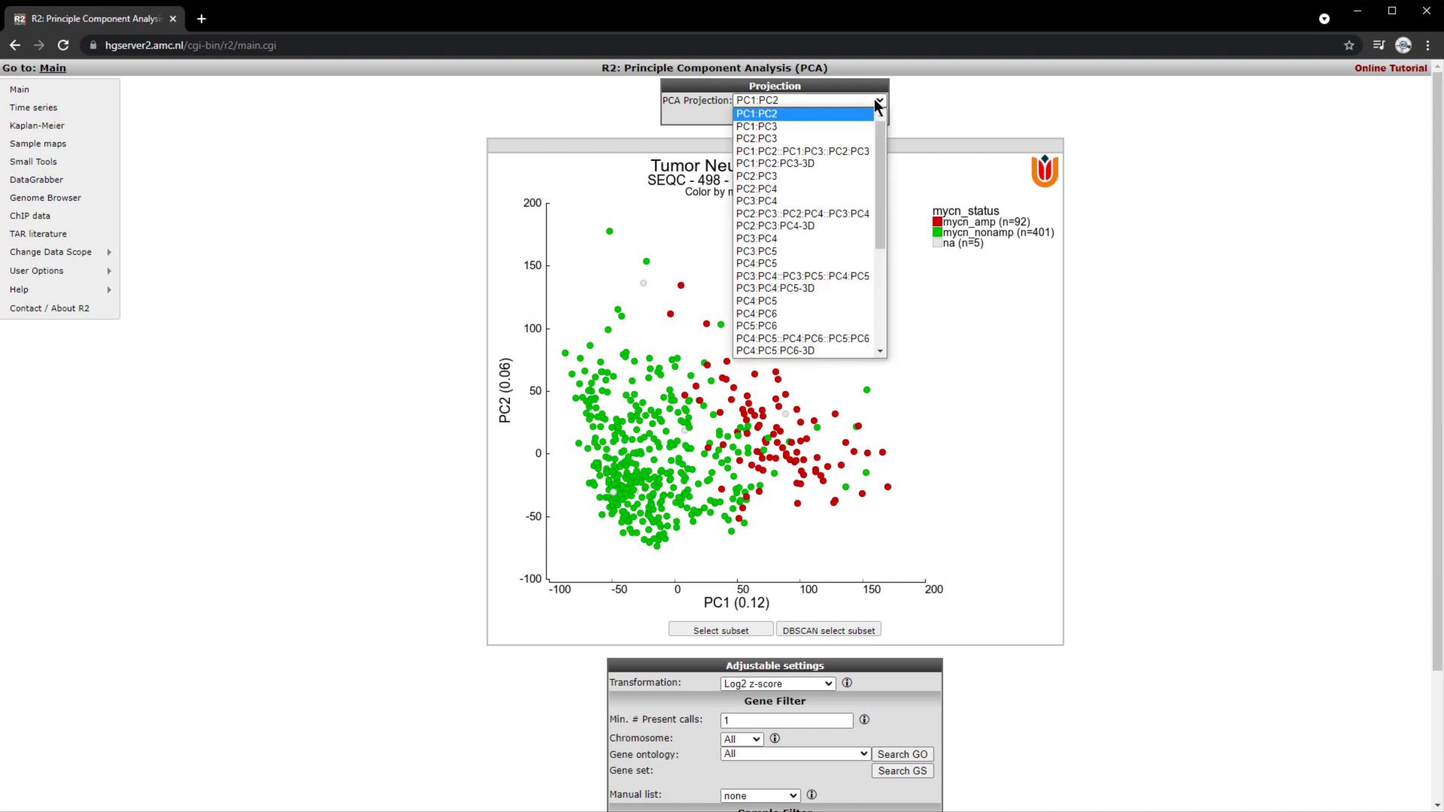
left_click(826, 162)
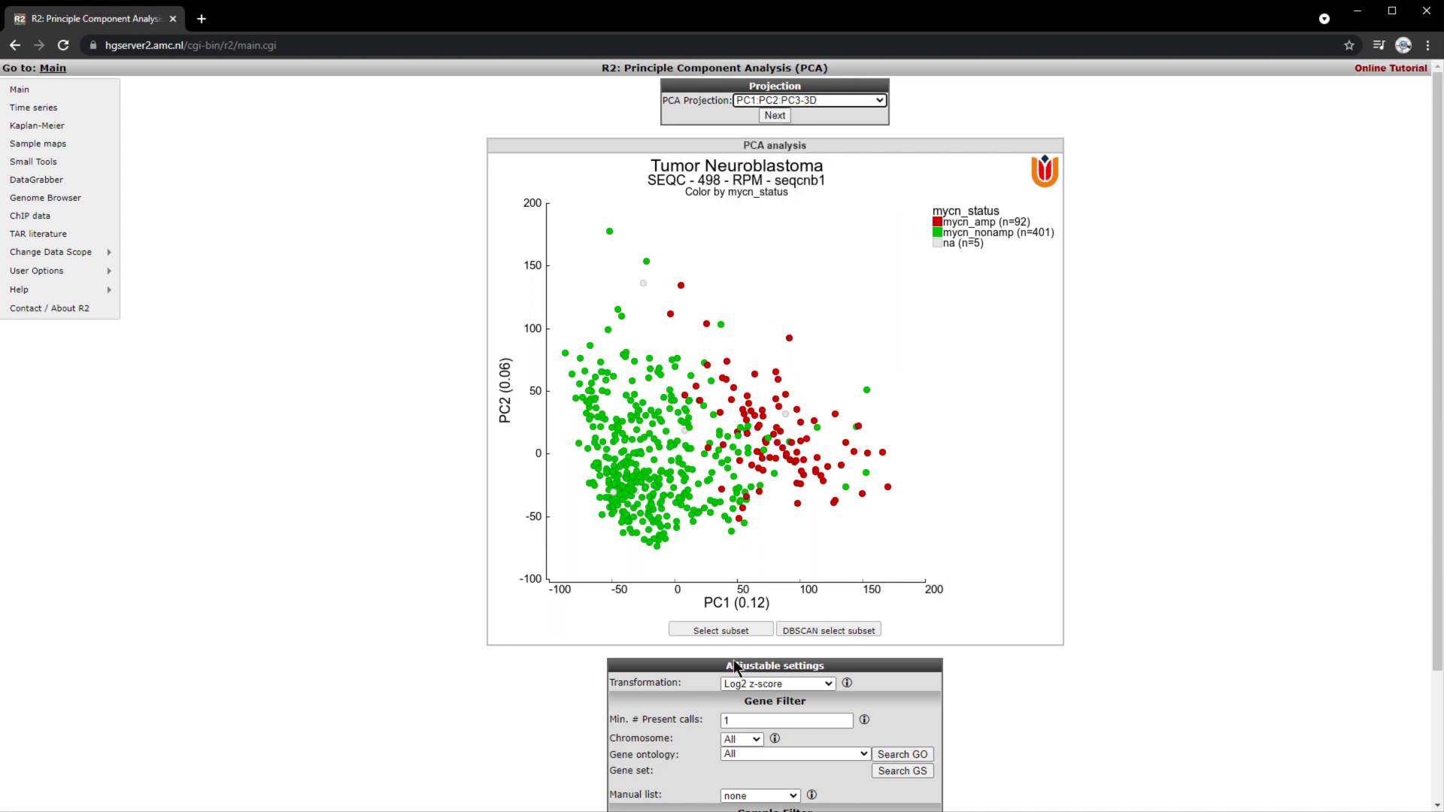
left_click(776, 117)
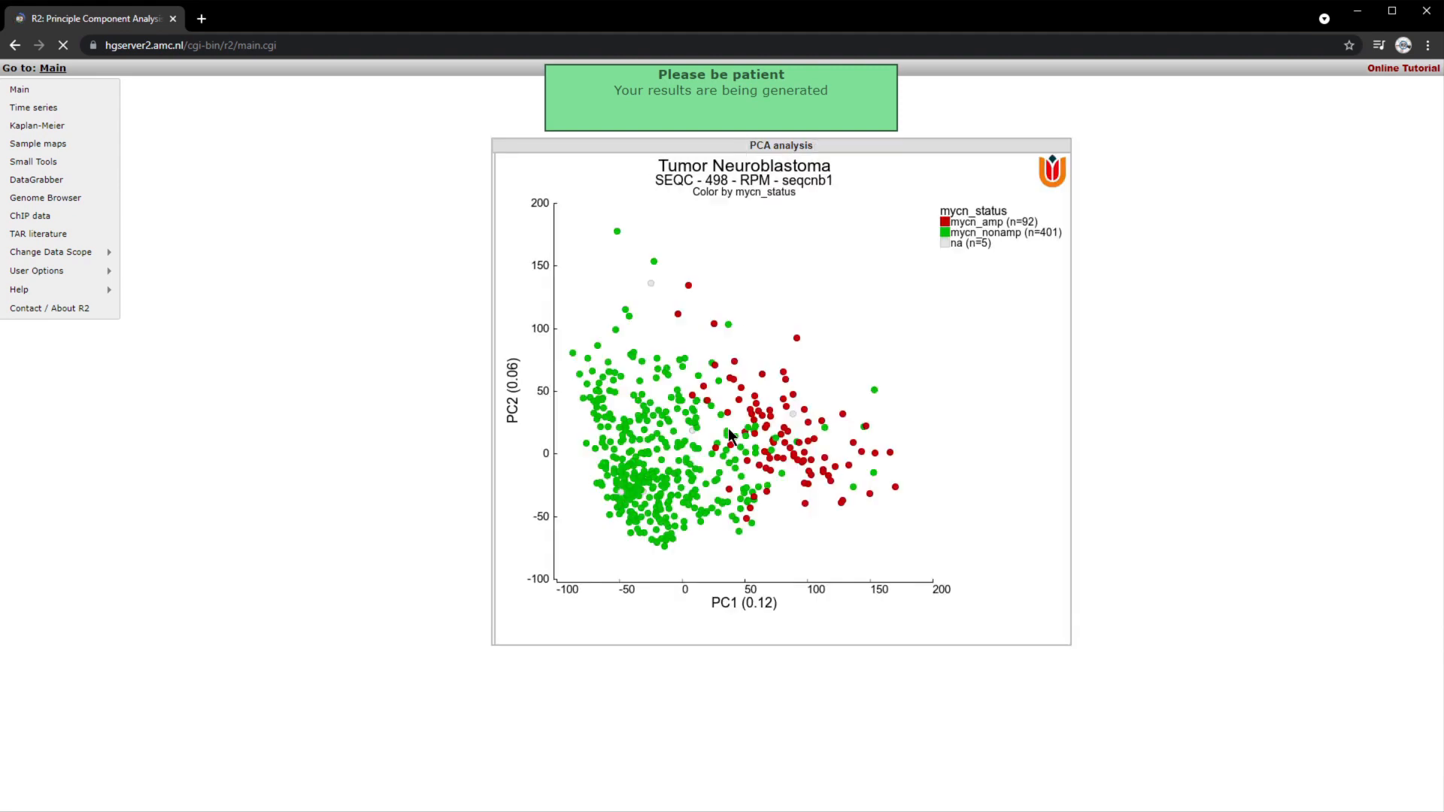
left_click_drag(557, 356, 519, 413)
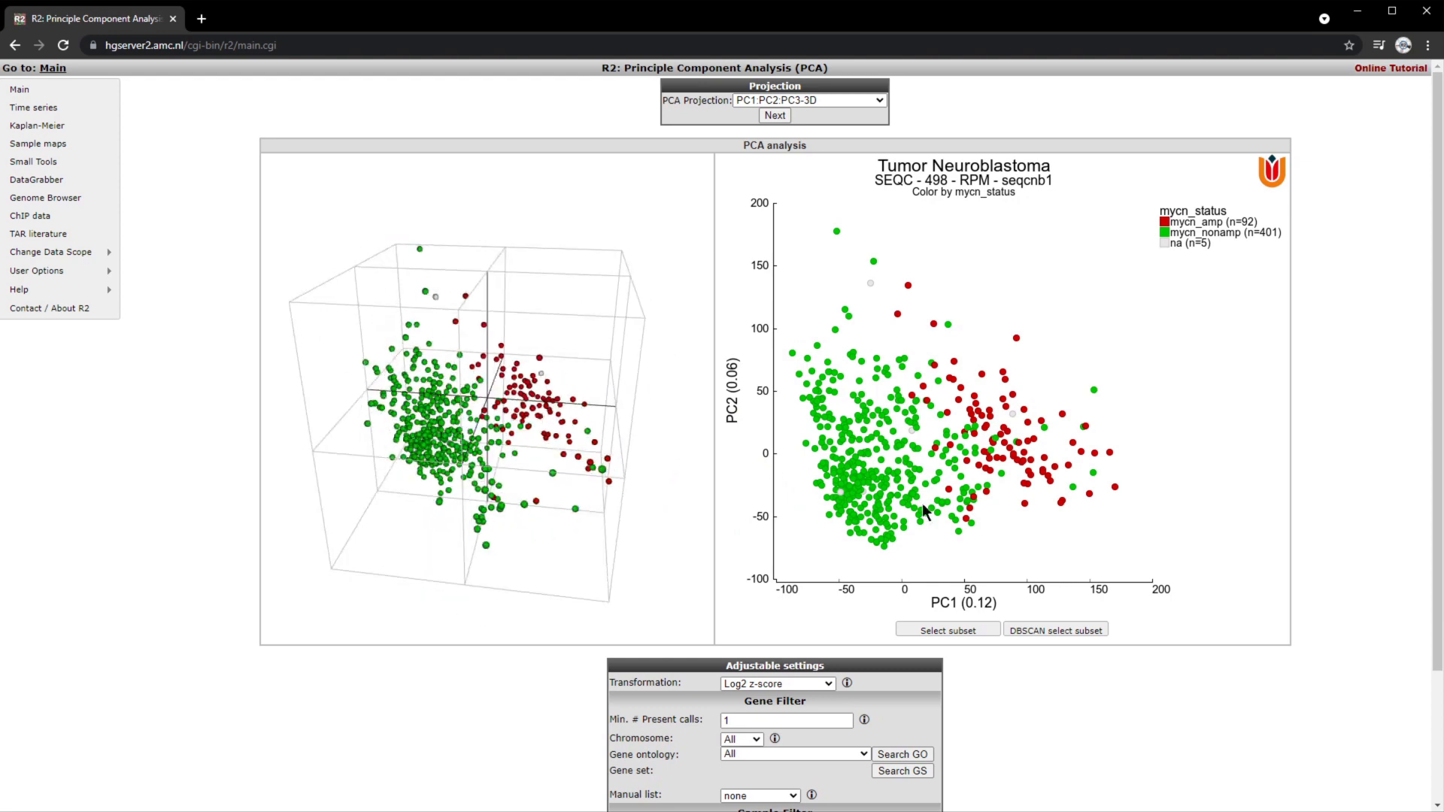
Step: Set the PCA projection of the MYCN-colored analysis back to PC1:PC2
scroll(1020, 412, "down", 2)
scroll(1008, 632, "up", 2)
scroll(1047, 489, "down", 2)
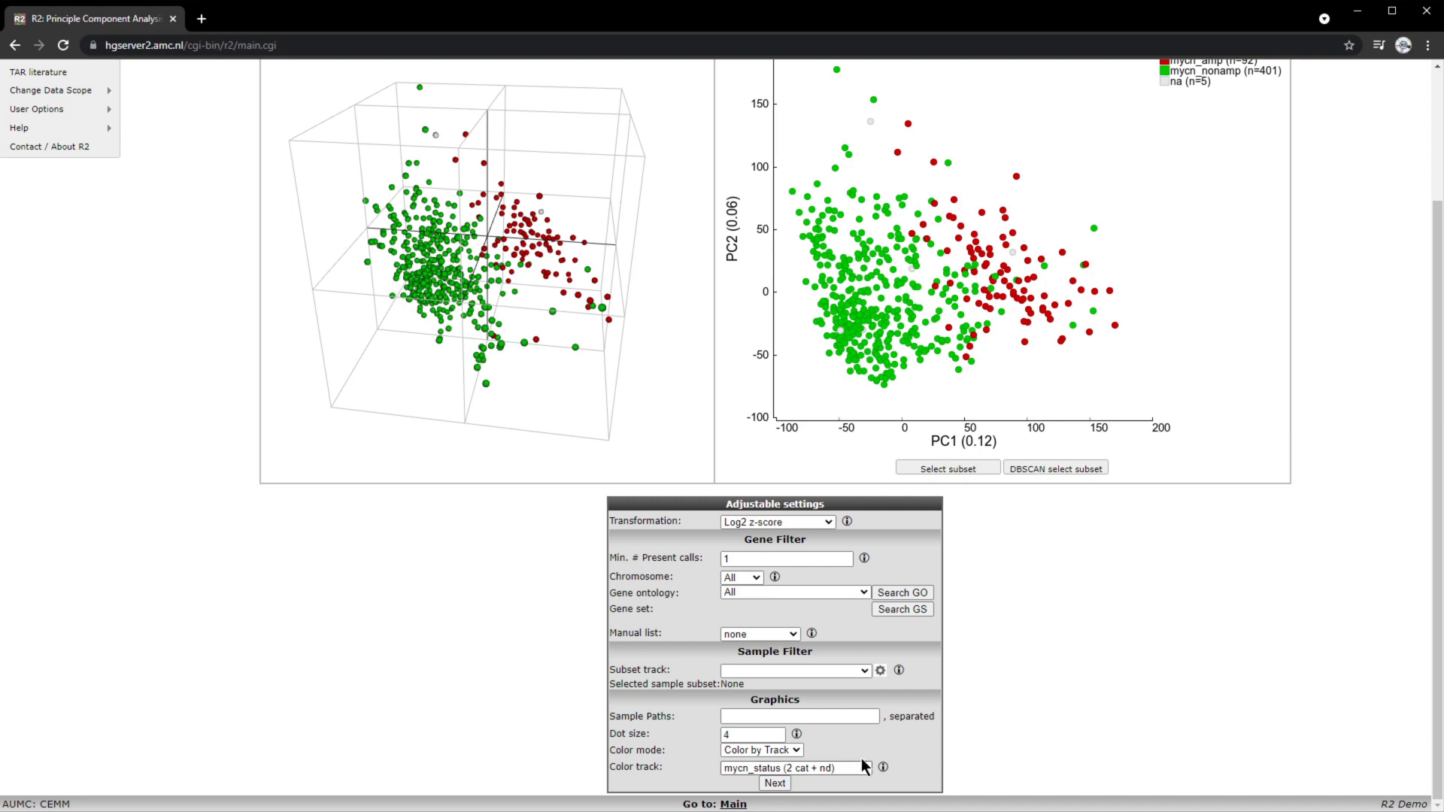
scroll(1008, 650, "up", 2)
left_click(862, 88)
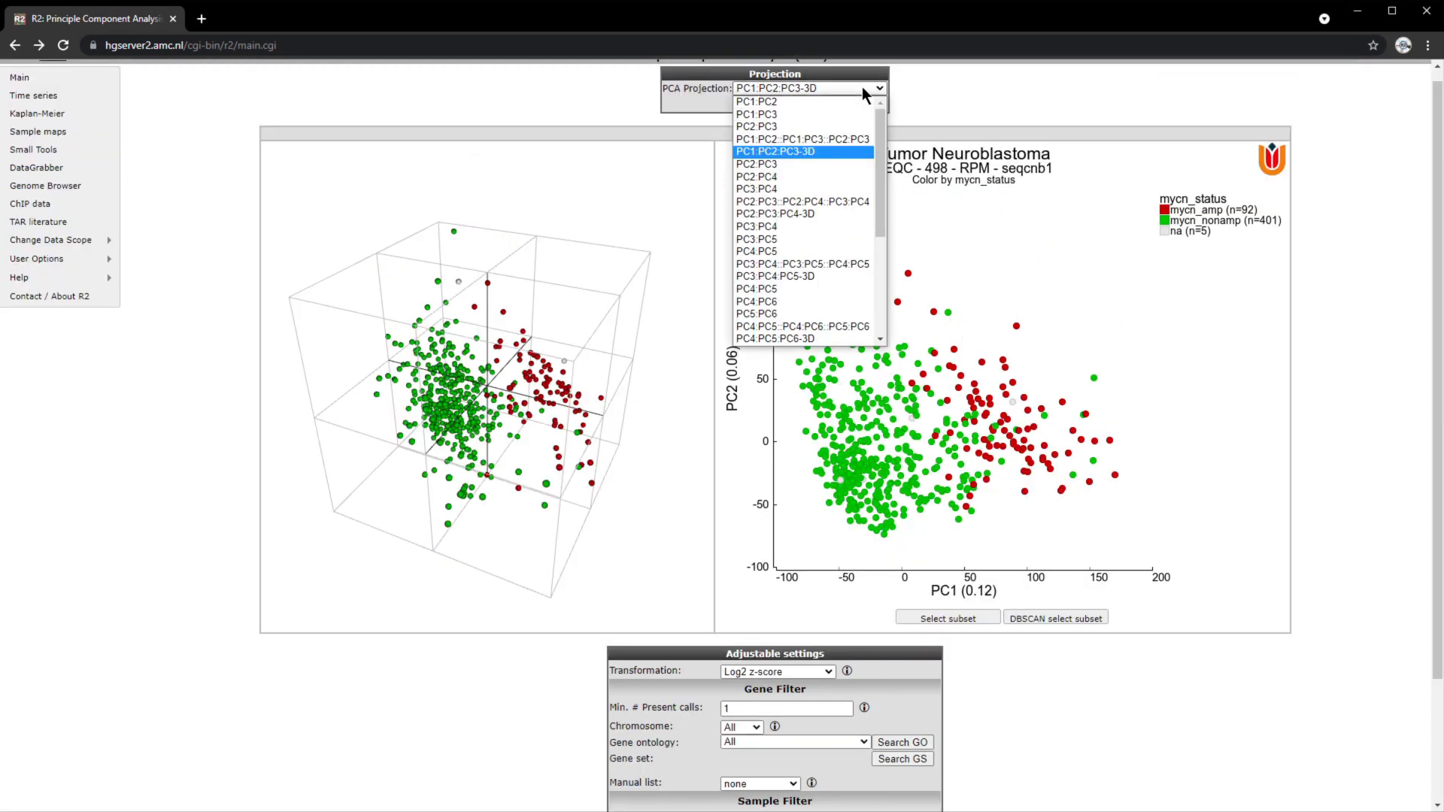
left_click(790, 98)
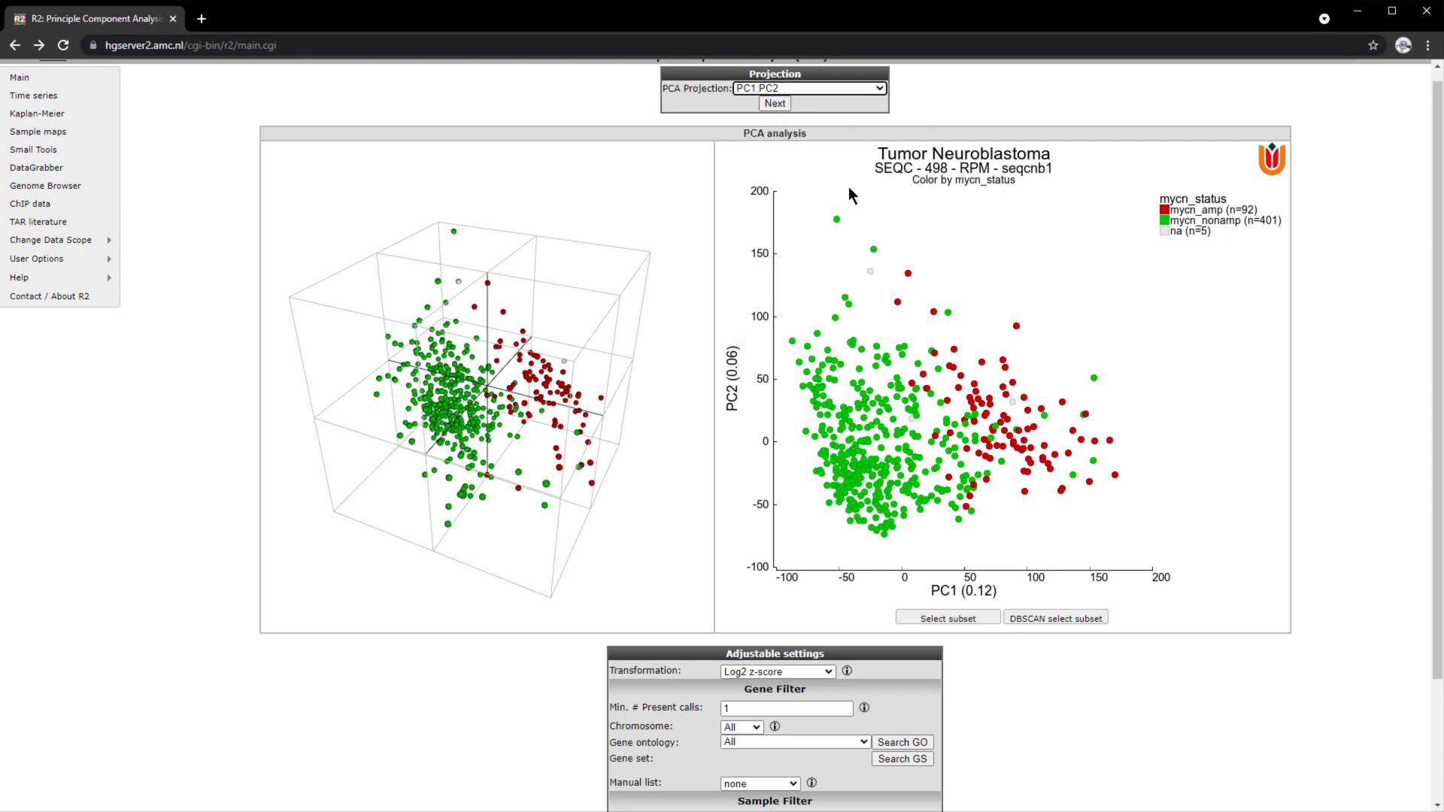
Step: Set the PCA plot's color mode to Color by Gene and choose gene MYCN with reporter NM_005378
scroll(775, 711, "down", 2)
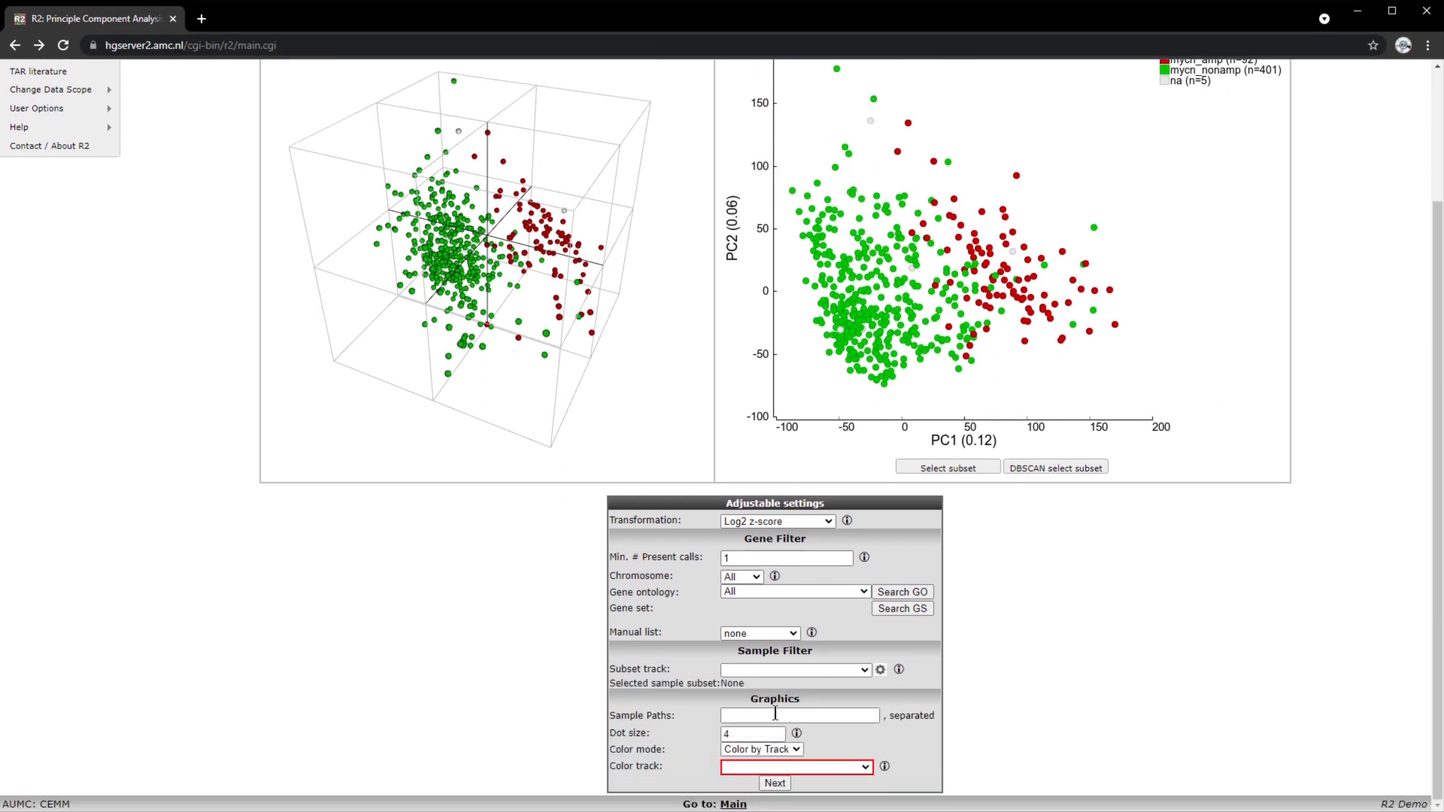
left_click(779, 754)
left_click(777, 795)
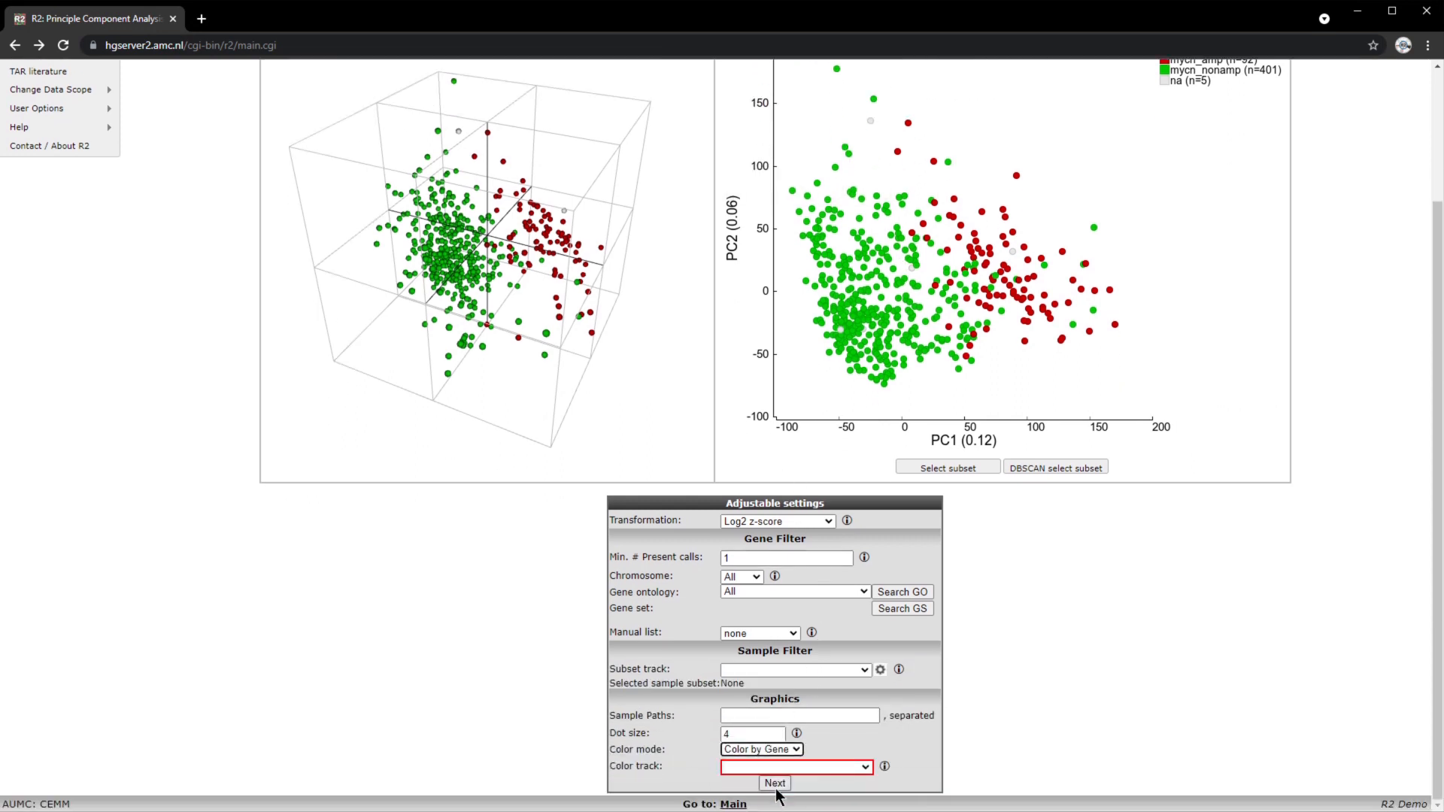
scroll(845, 690, "down", 1)
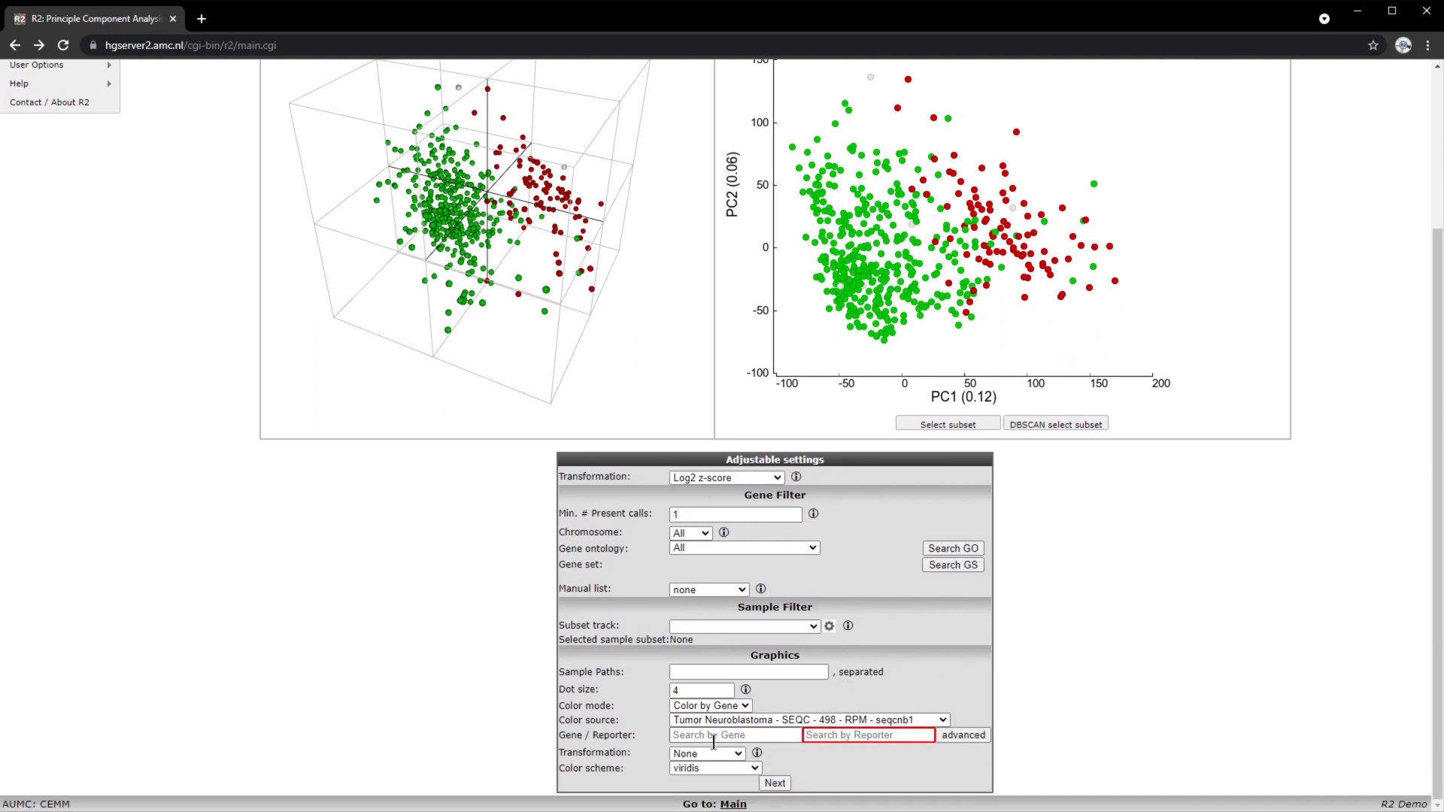
left_click(713, 735)
type("mycn")
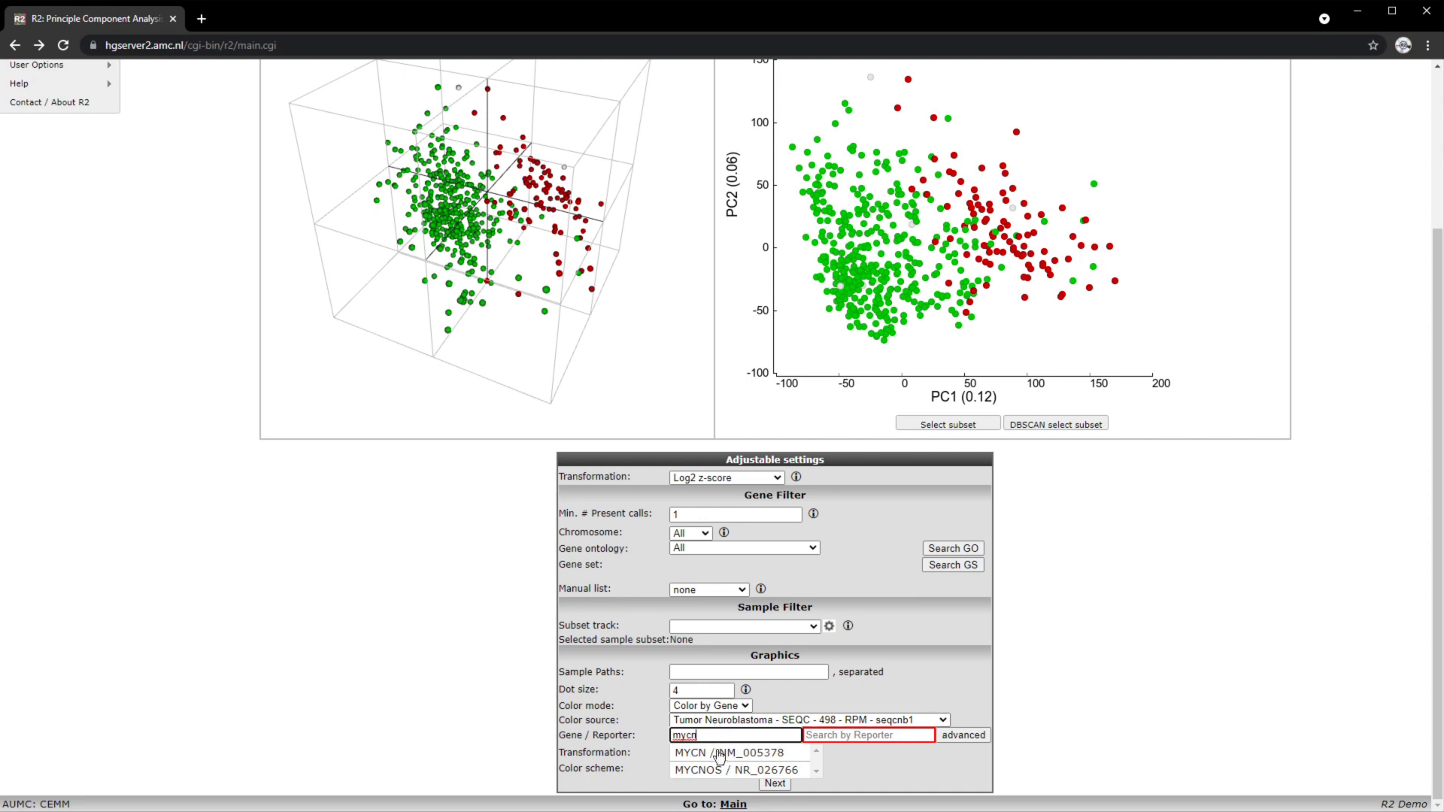
left_click(718, 754)
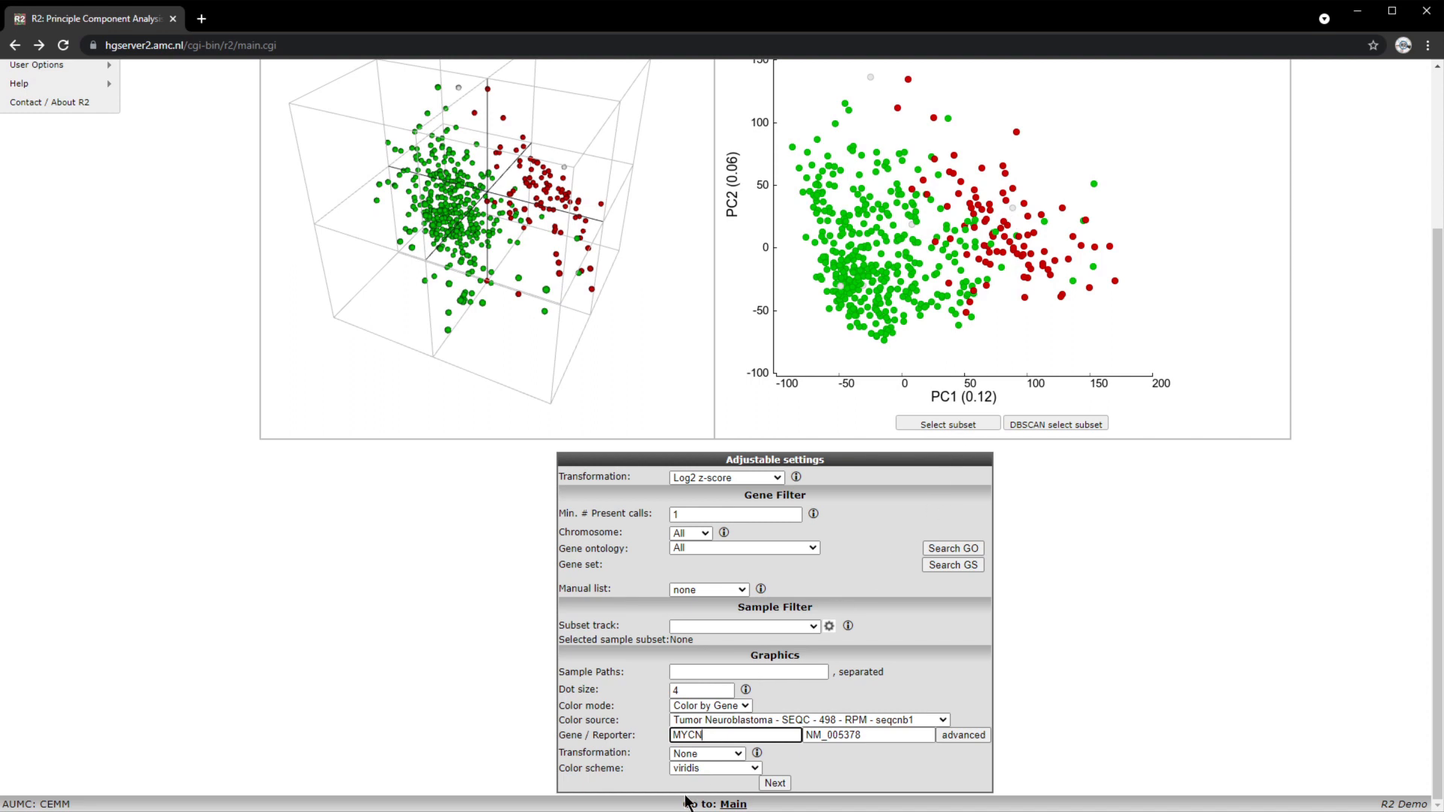
Step: Set the color scheme to BuYlRd(7) and regenerate the PCA plot colored by MYCN expression
left_click(755, 769)
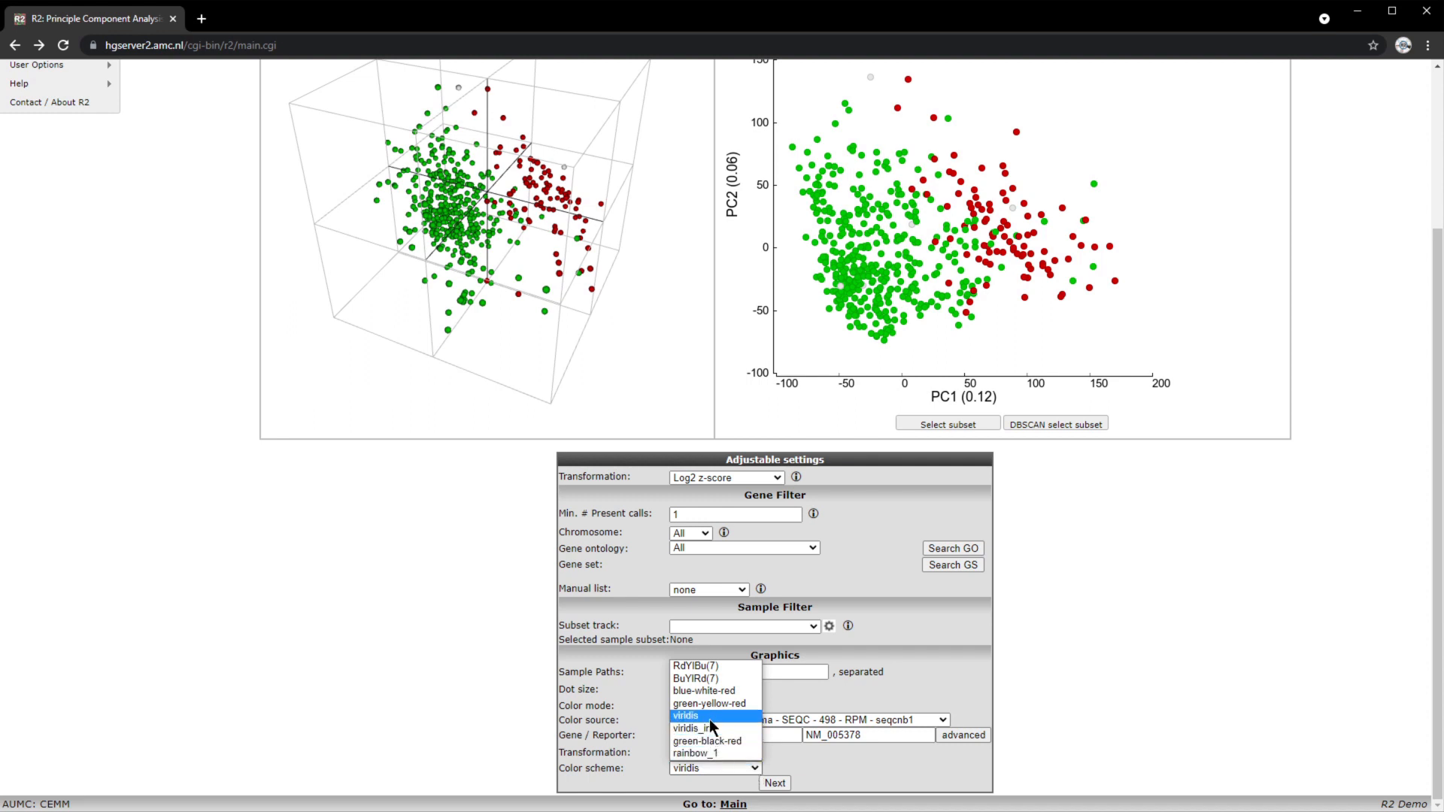
left_click(697, 680)
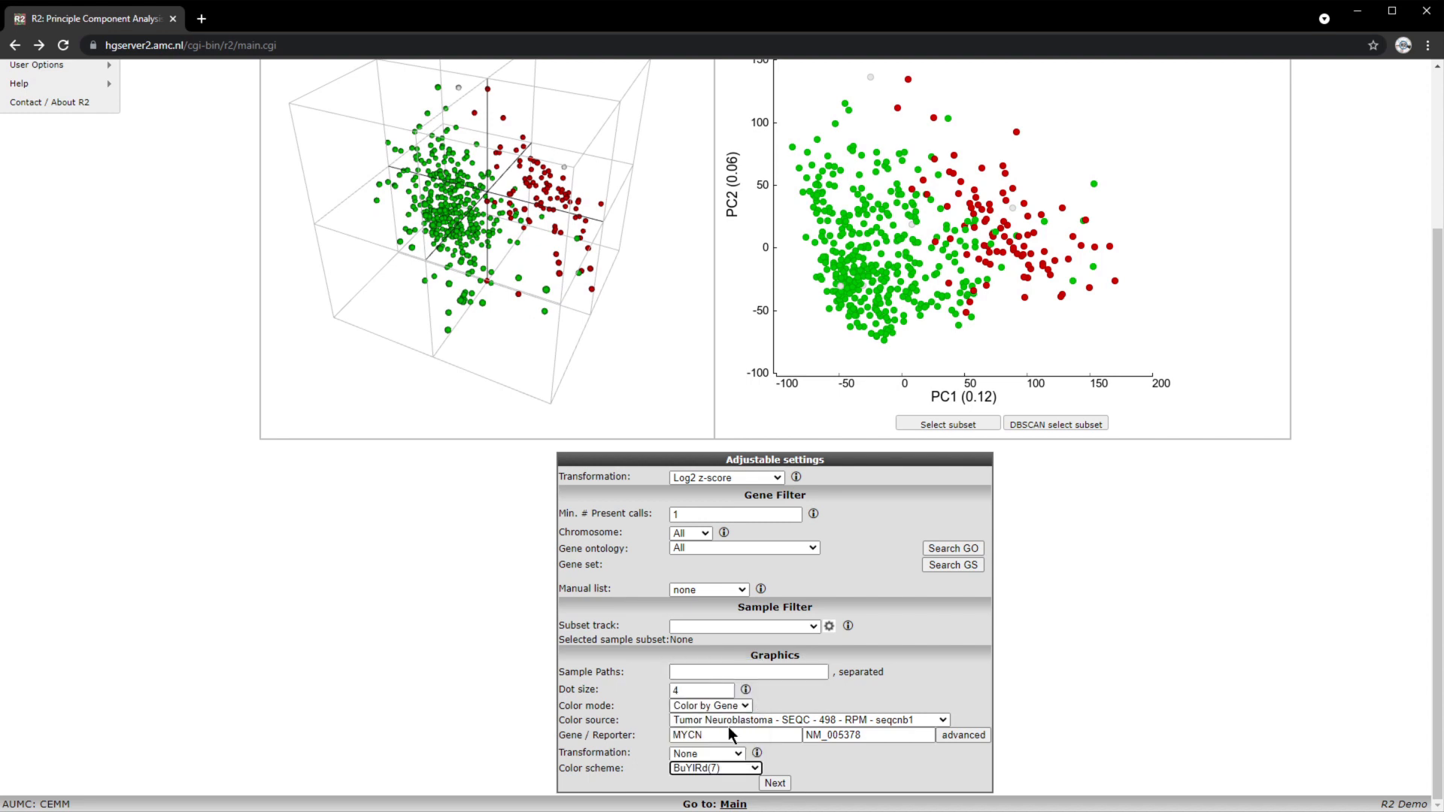
left_click(775, 783)
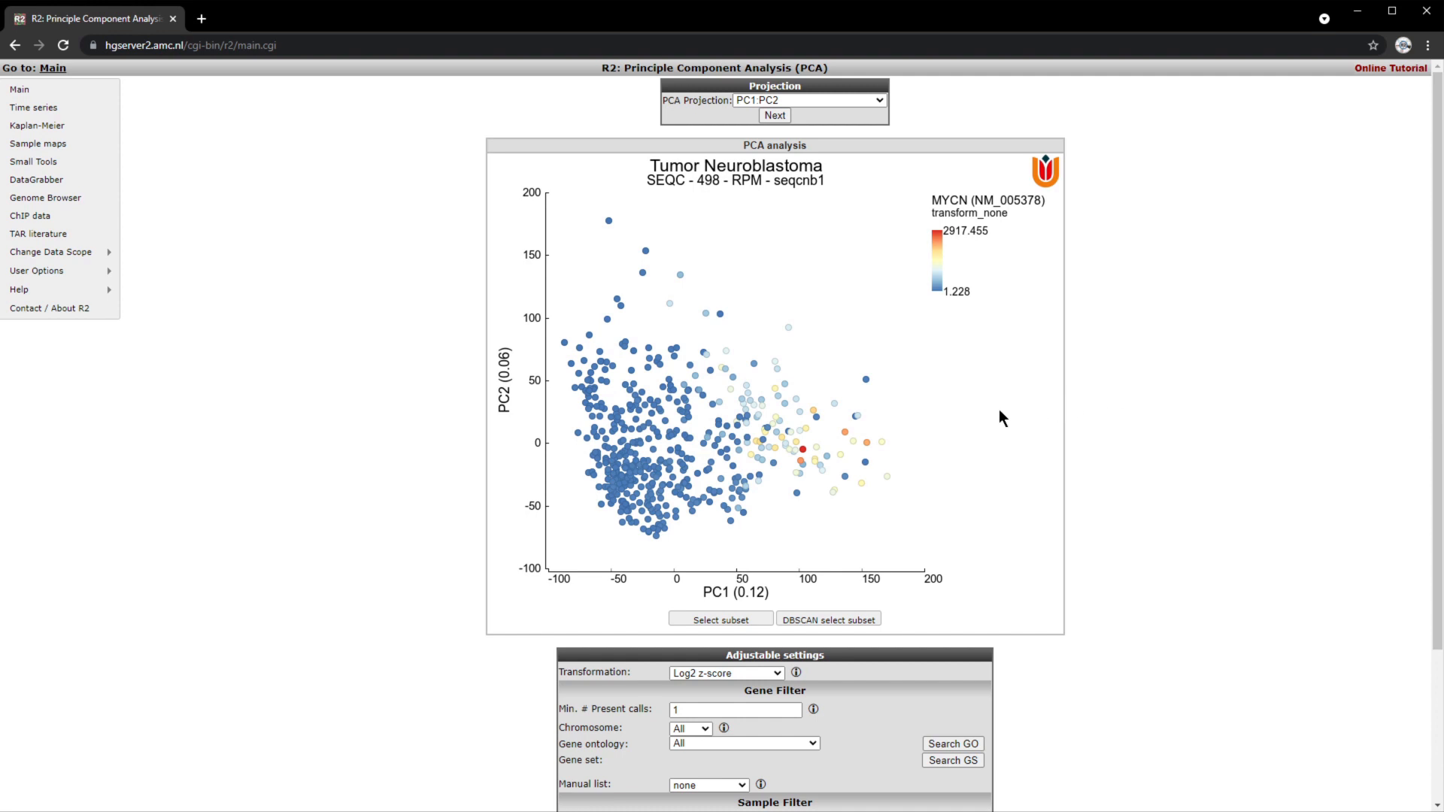
scroll(1004, 419, "down", 1)
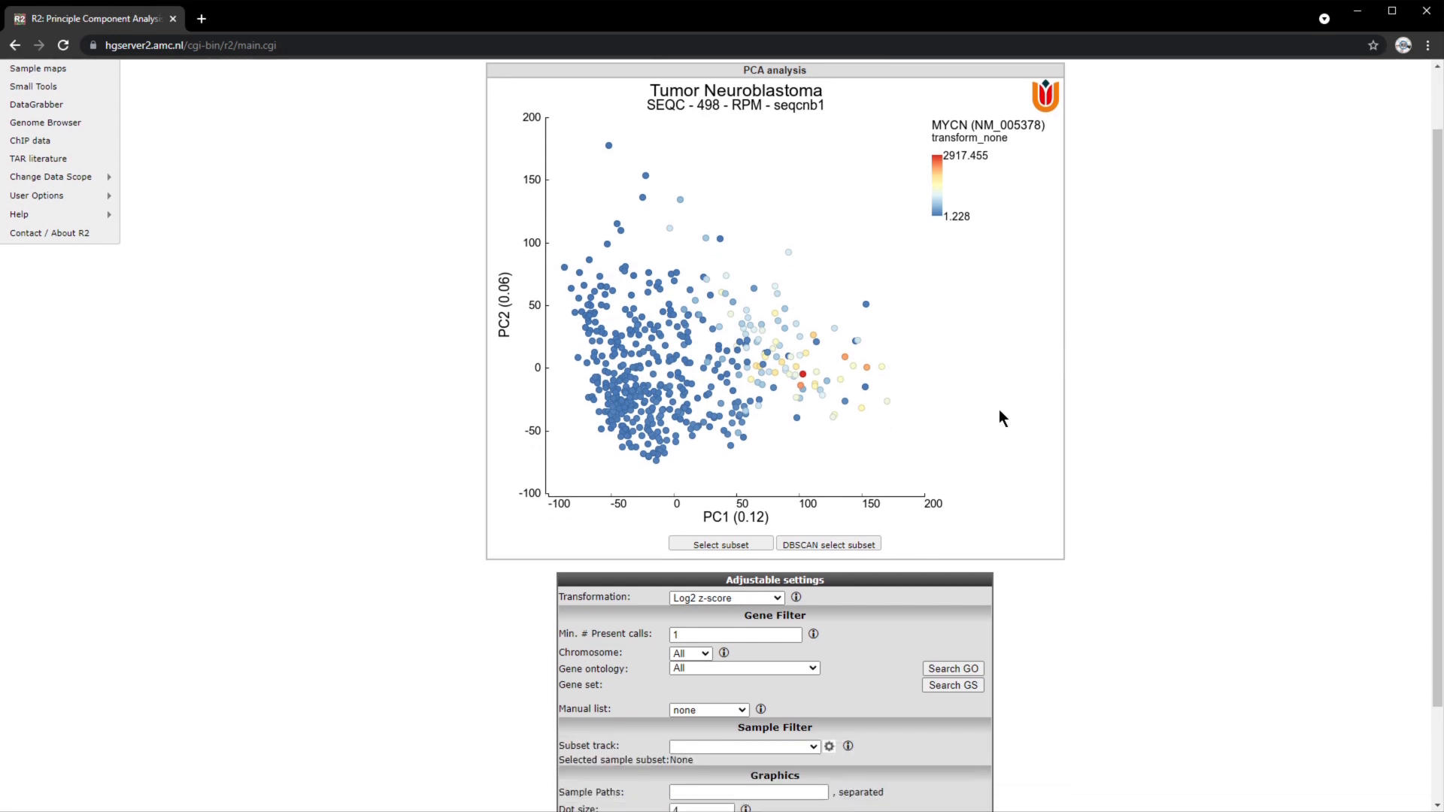
scroll(1000, 411, "up", 1)
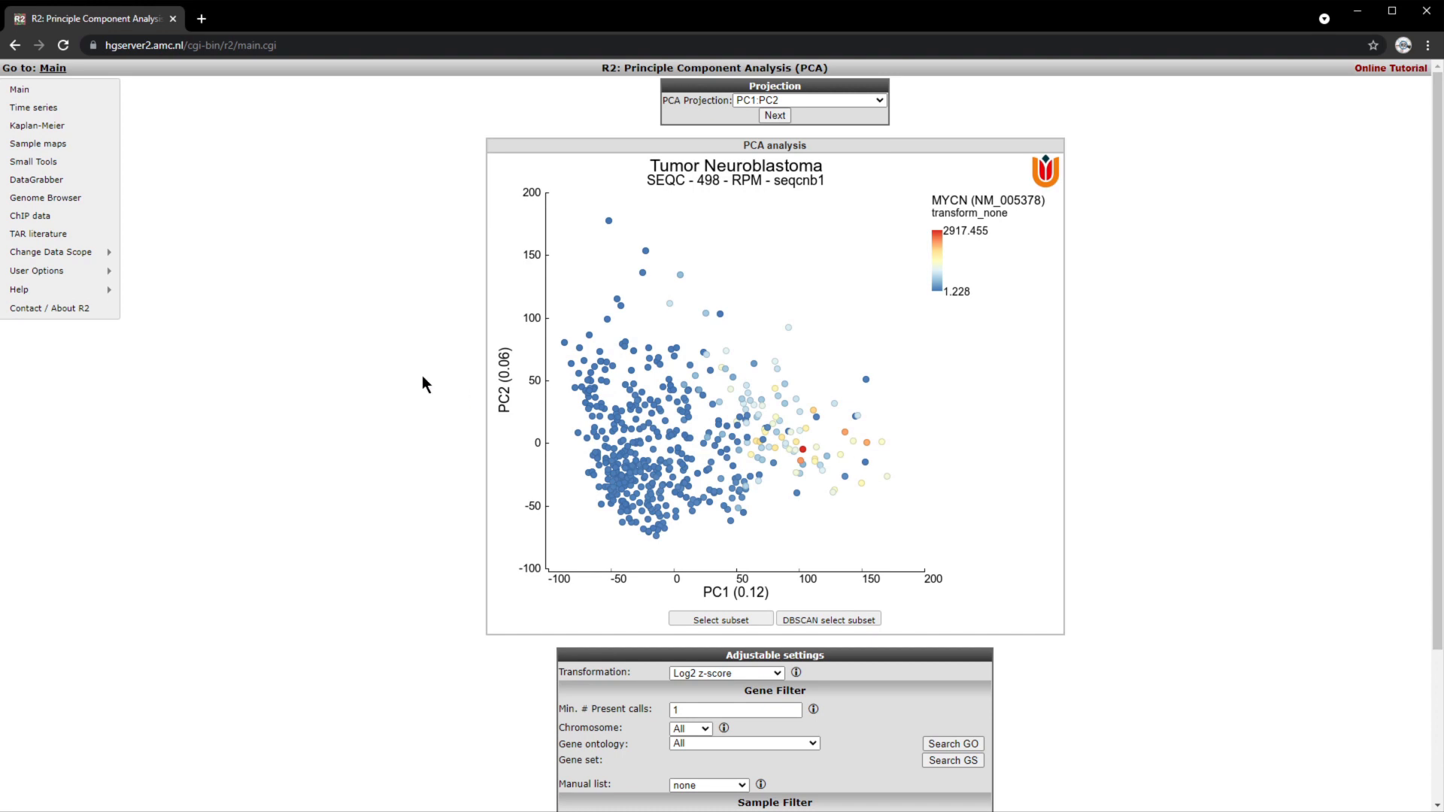
Step: Return to the main page, open the Sample maps collection and browse through its dataset pages
left_click(52, 69)
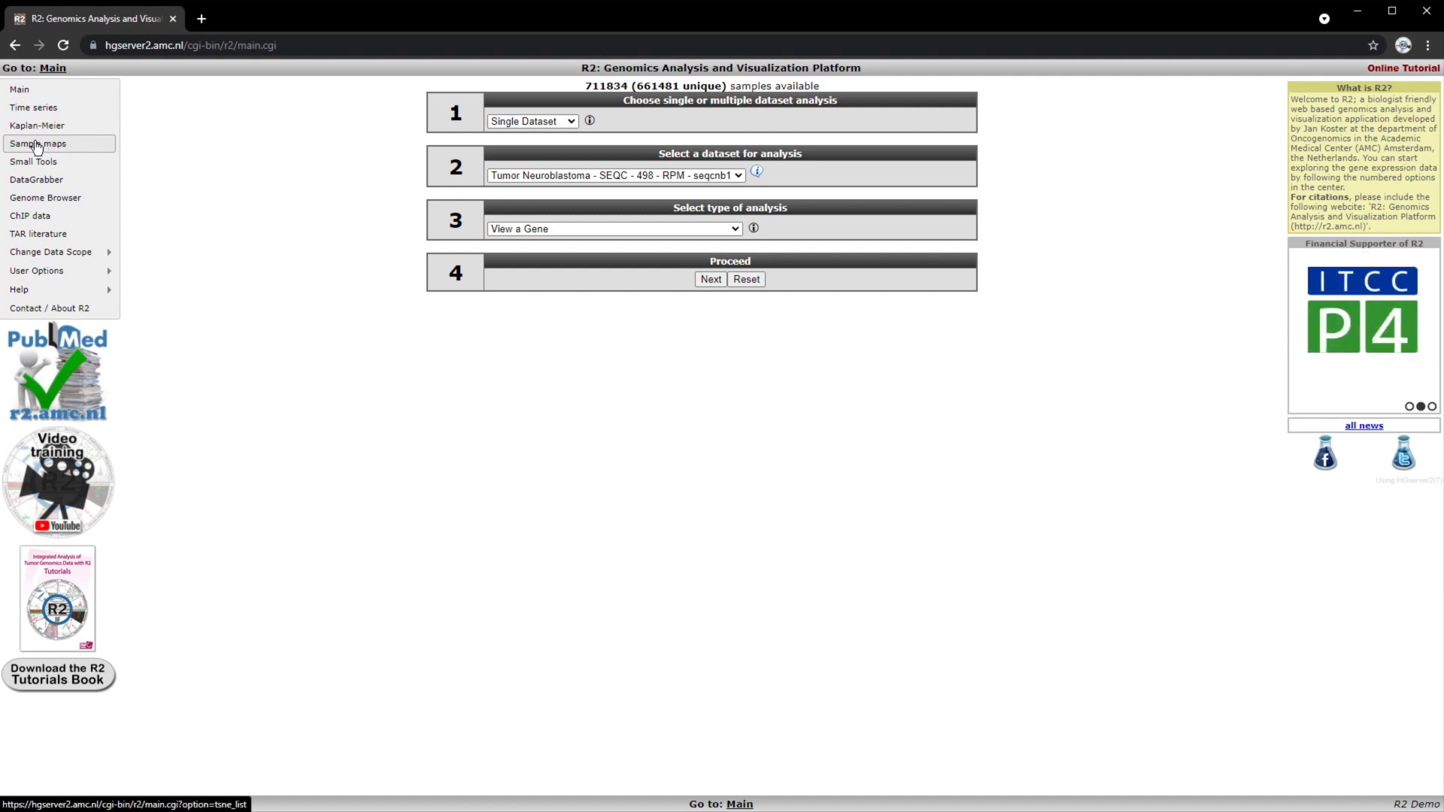
left_click(62, 145)
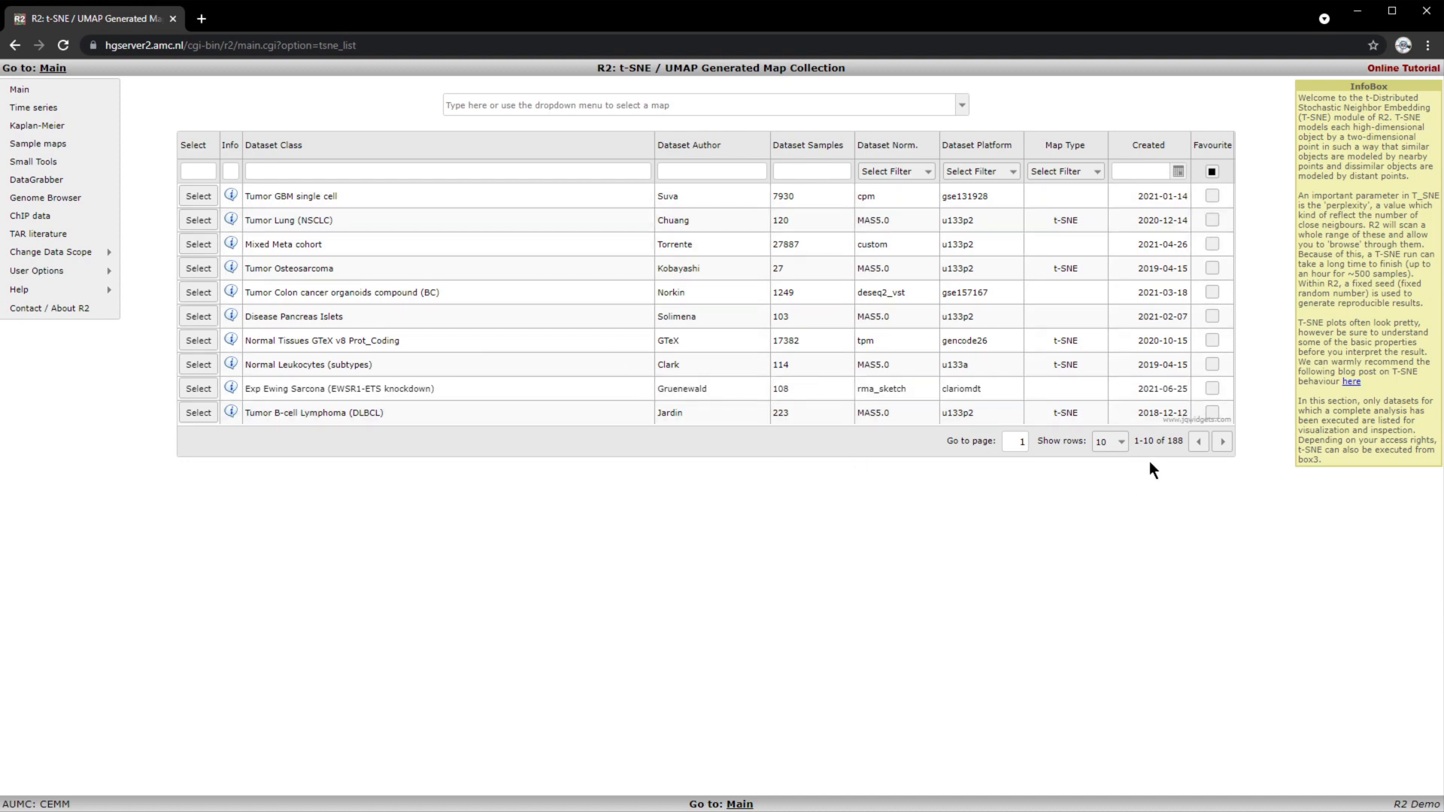
left_click(1223, 443)
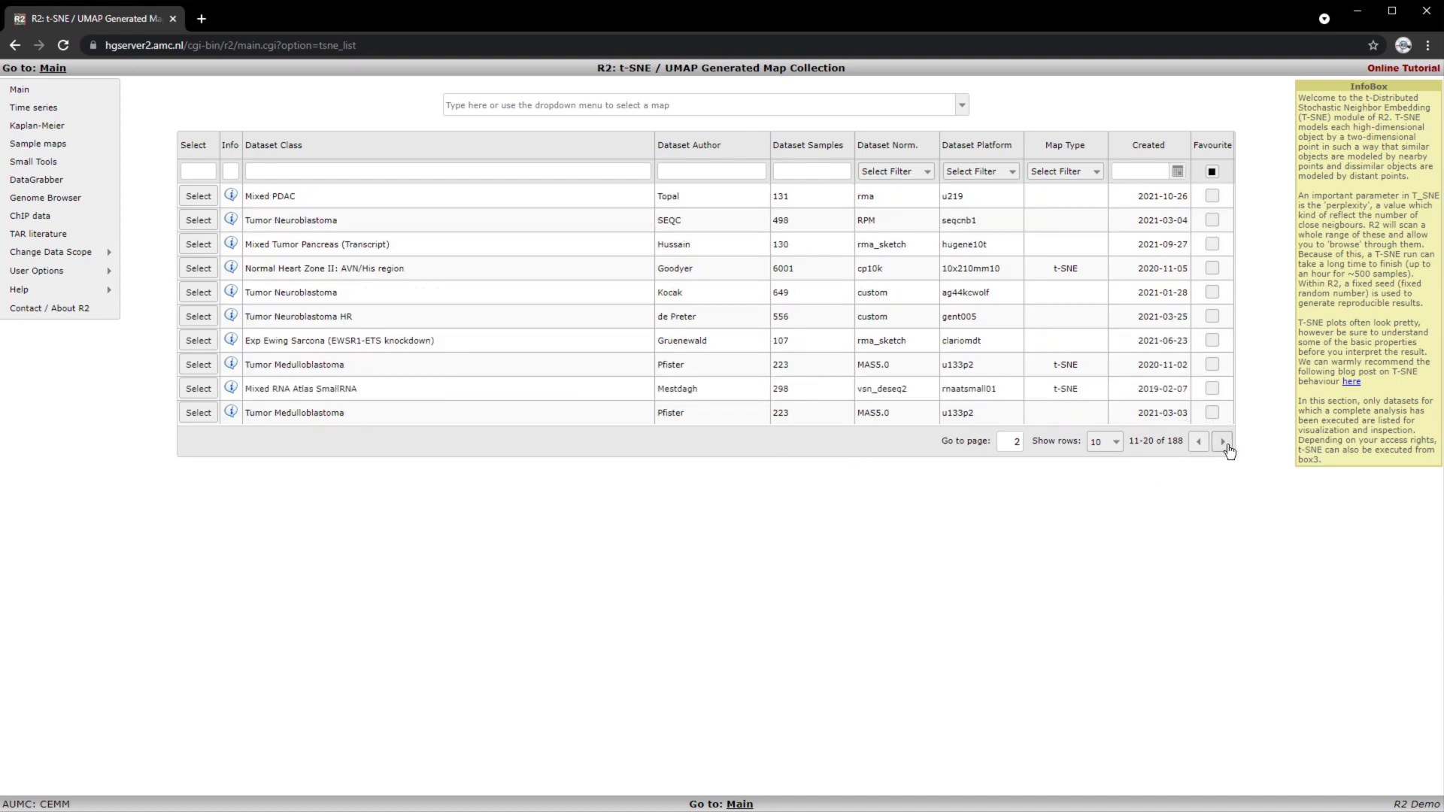
left_click(1224, 443)
left_click(1224, 443)
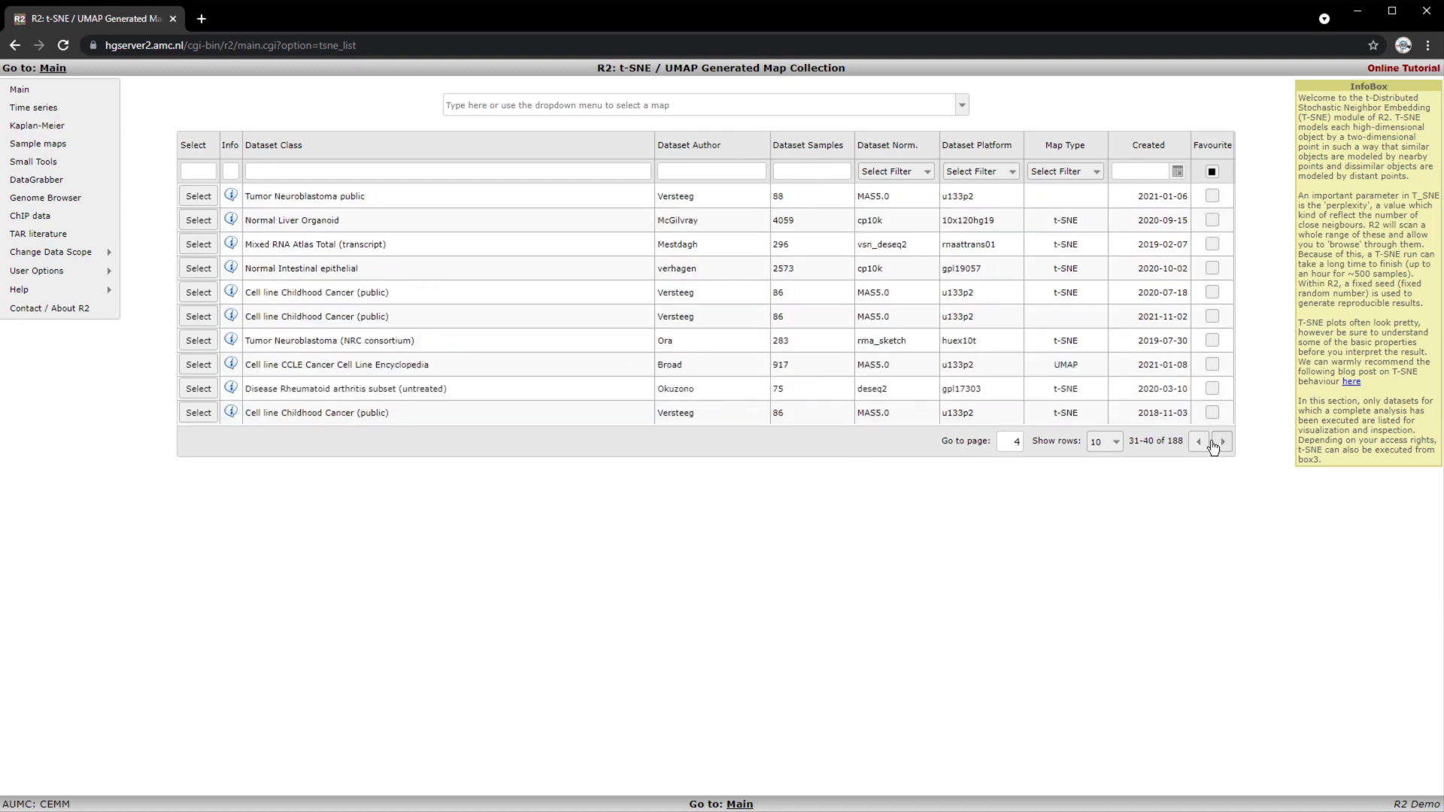
left_click(1196, 443)
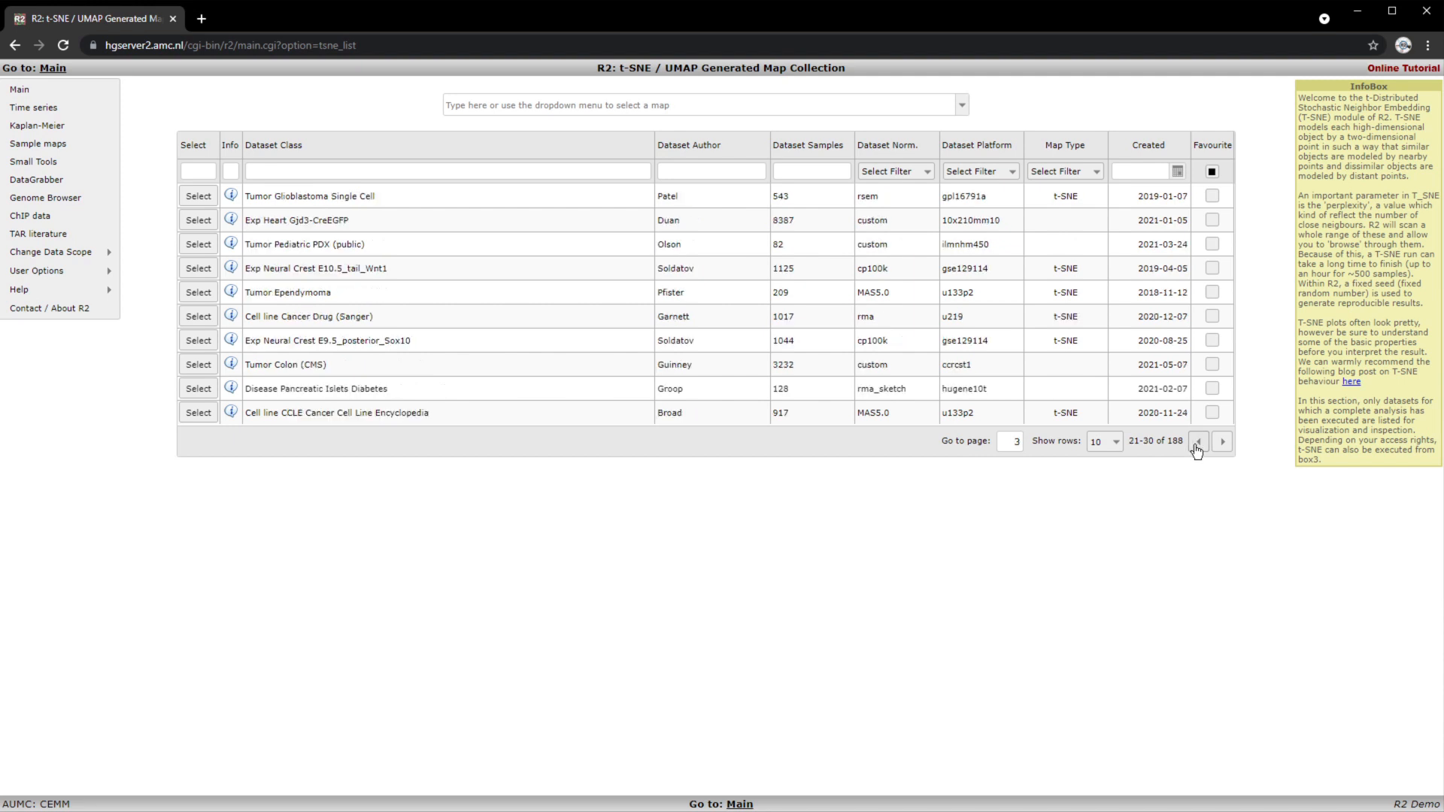
Step: Filter the map collection to datasets with 498 samples and open the newer SEQC Tumor Neuroblastoma t-SNE map
left_click(793, 170)
type("498")
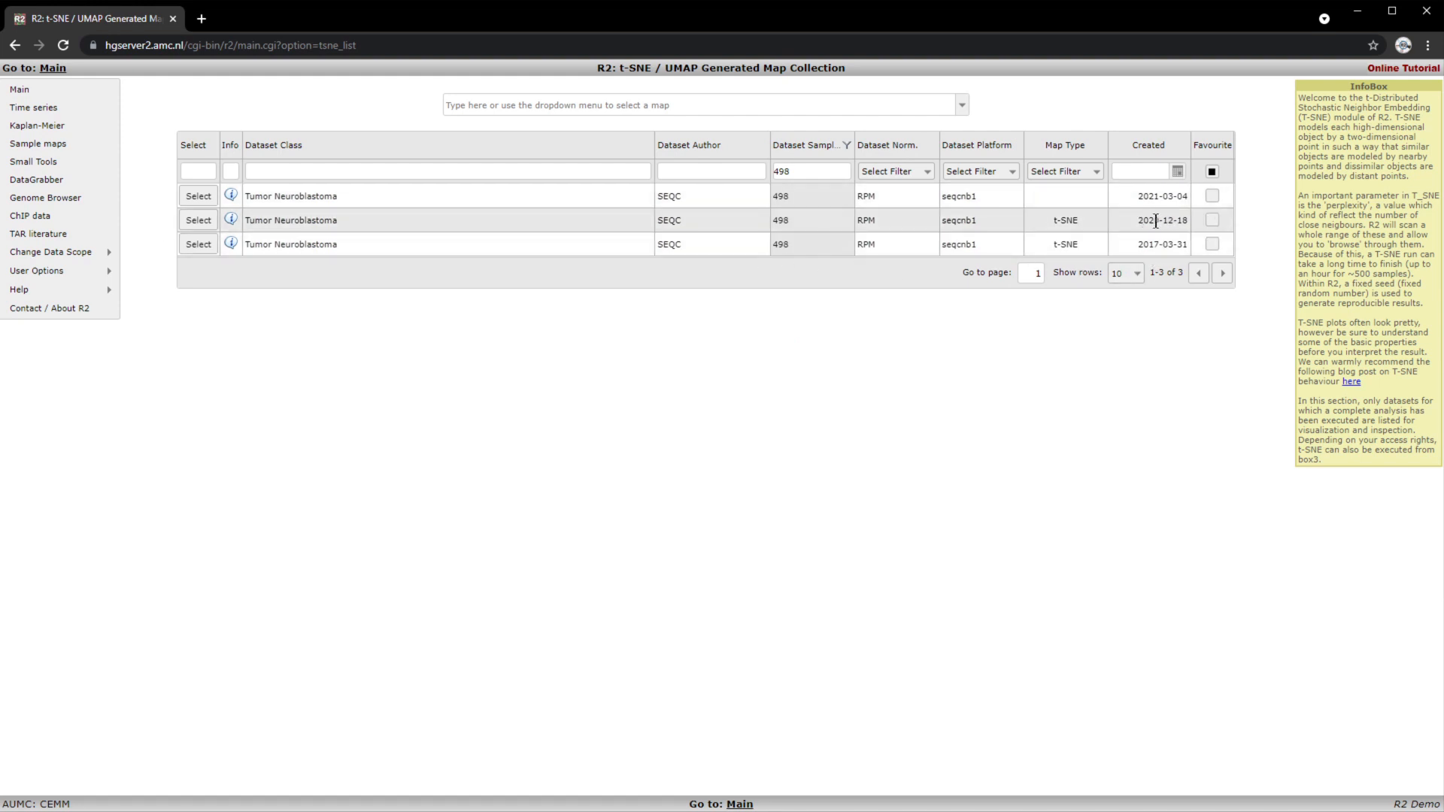
left_click(199, 219)
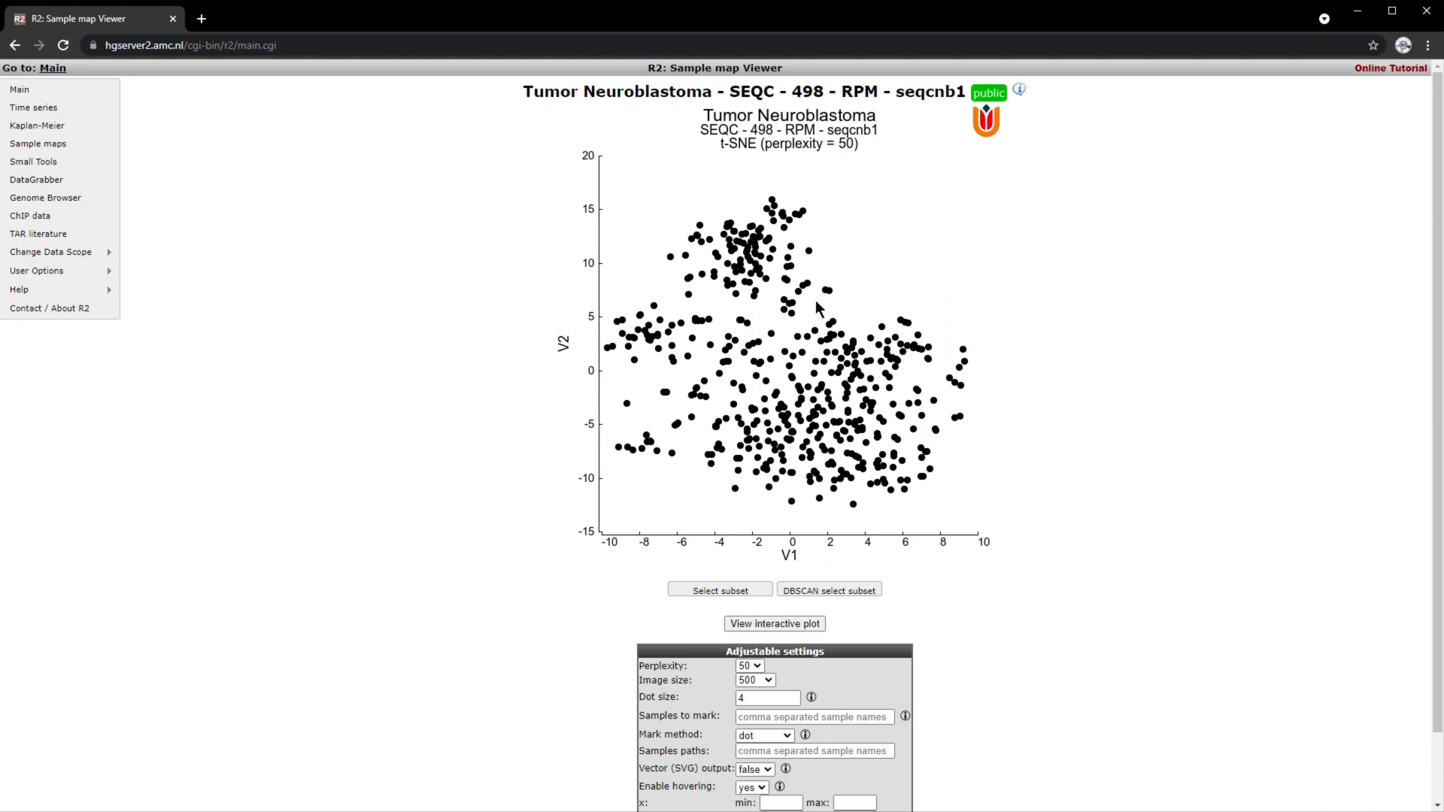
Step: Color the t-SNE map by the inss_stage track and redraw it
mouse_move(825, 291)
mouse_move(809, 252)
scroll(1064, 331, "down", 1)
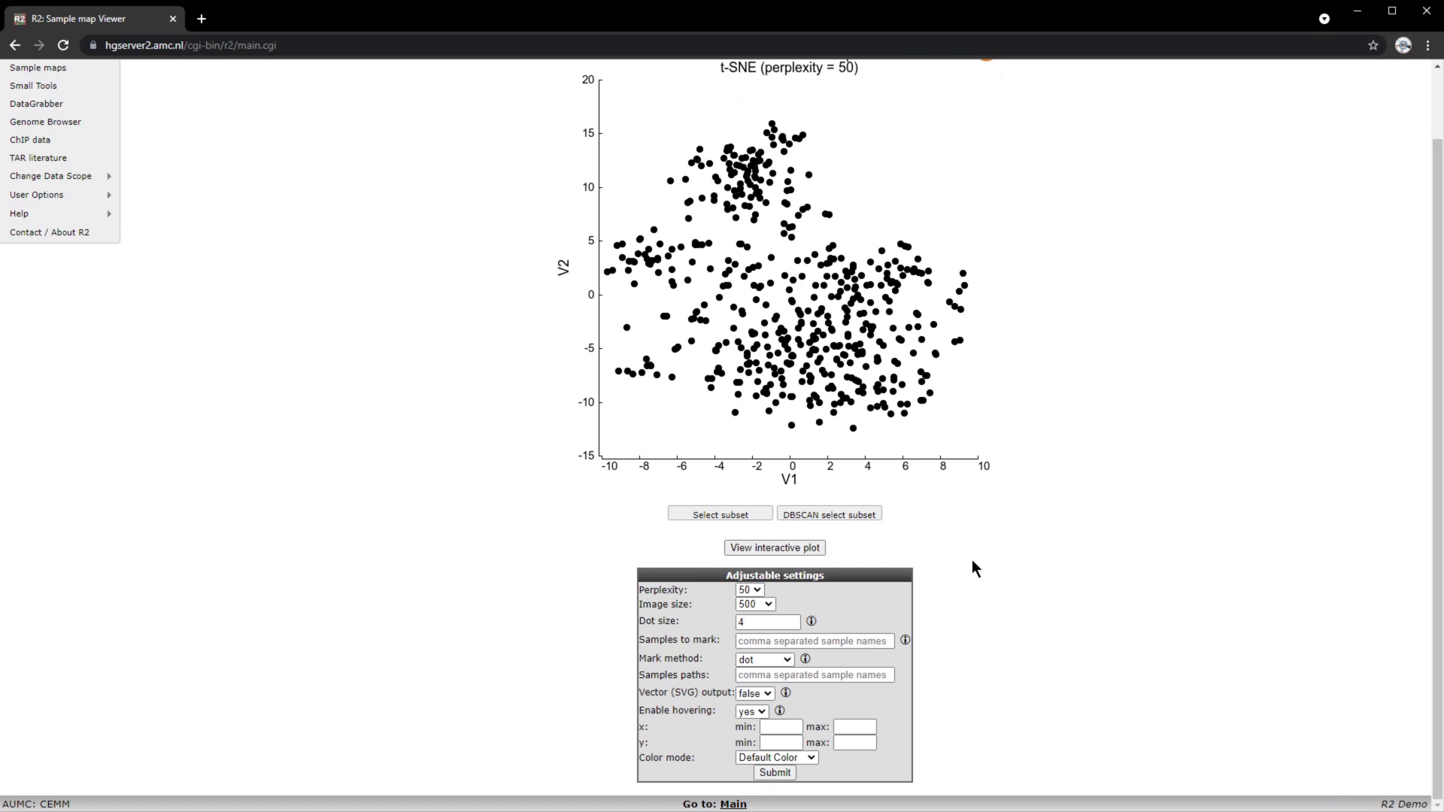
left_click(813, 760)
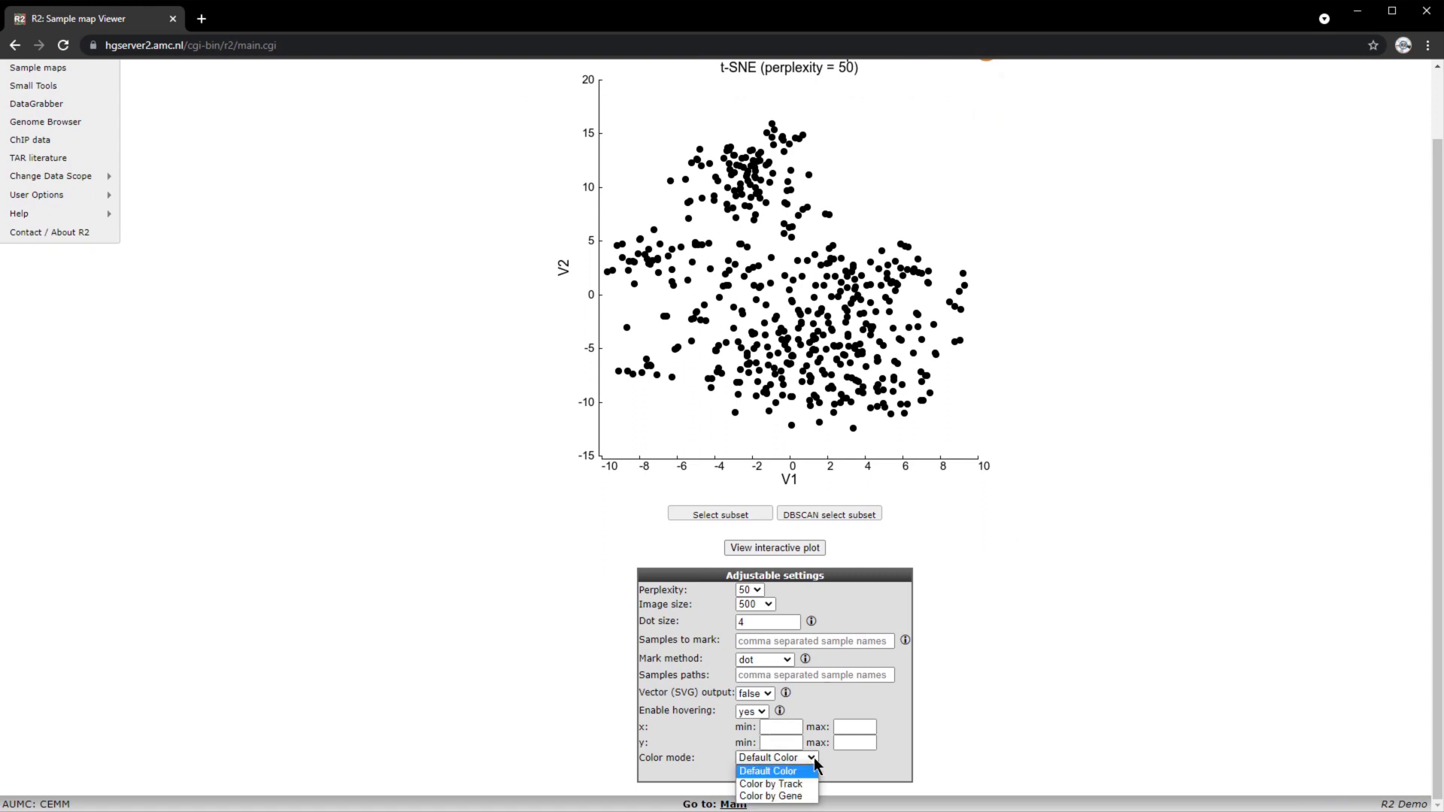
left_click(798, 785)
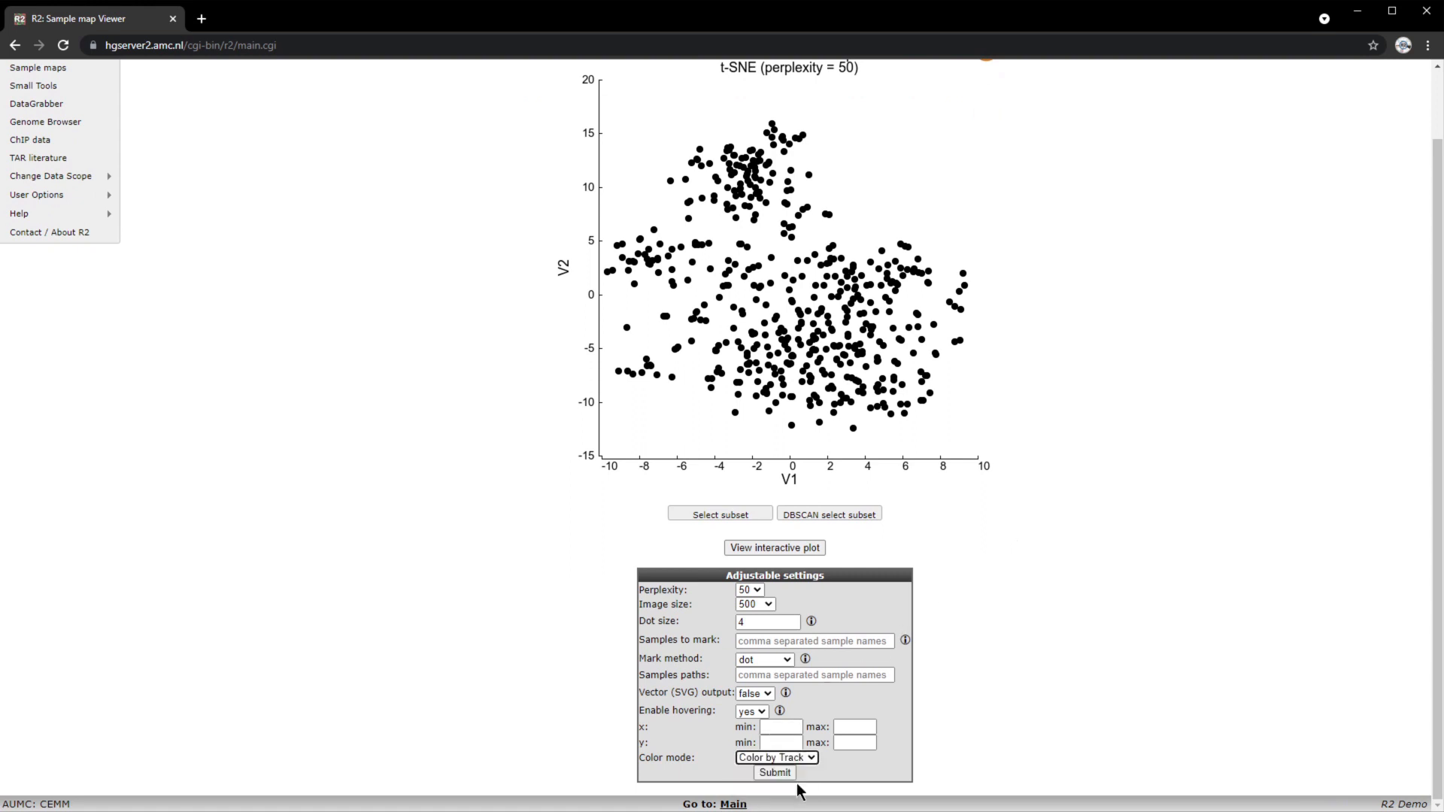
left_click(880, 778)
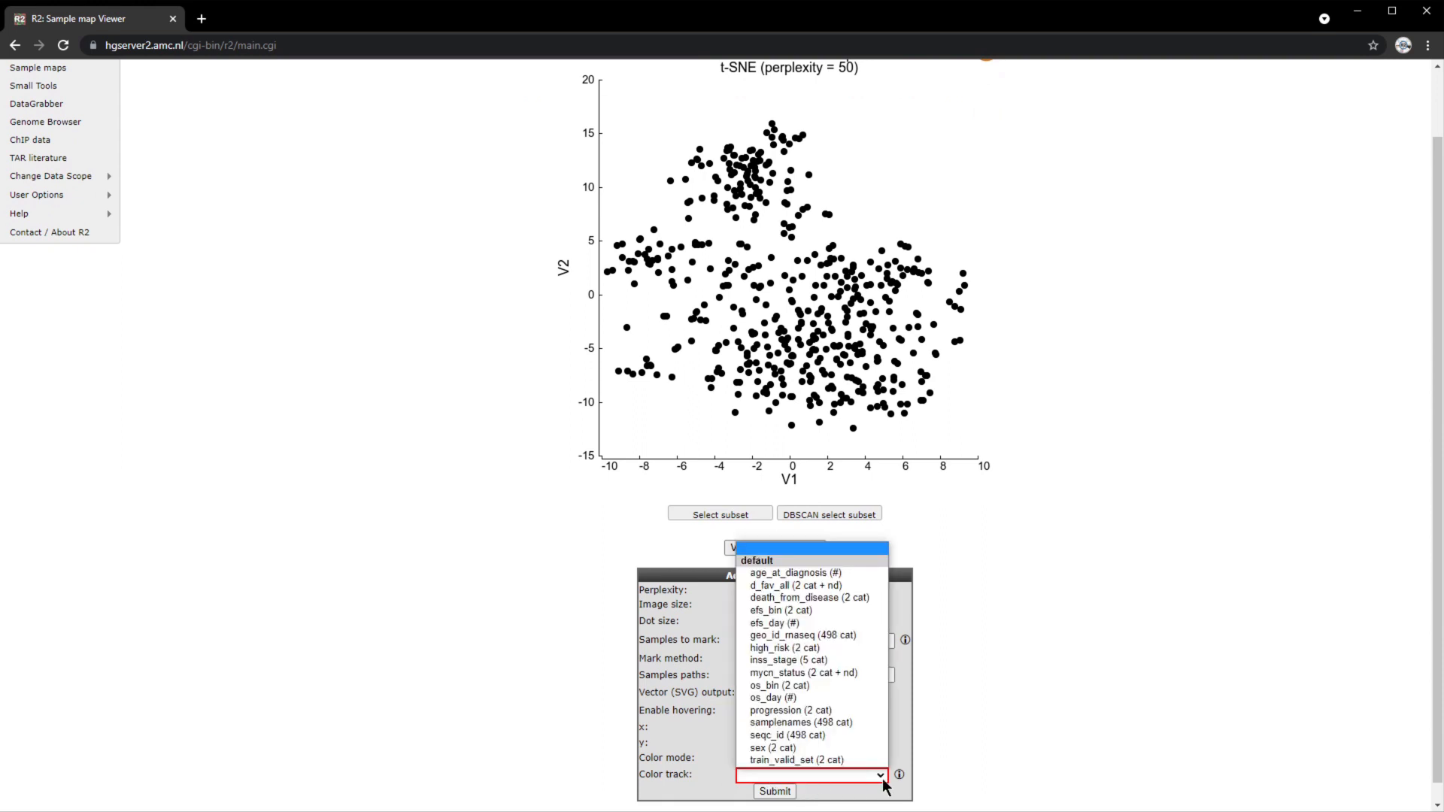
left_click(775, 662)
left_click(776, 792)
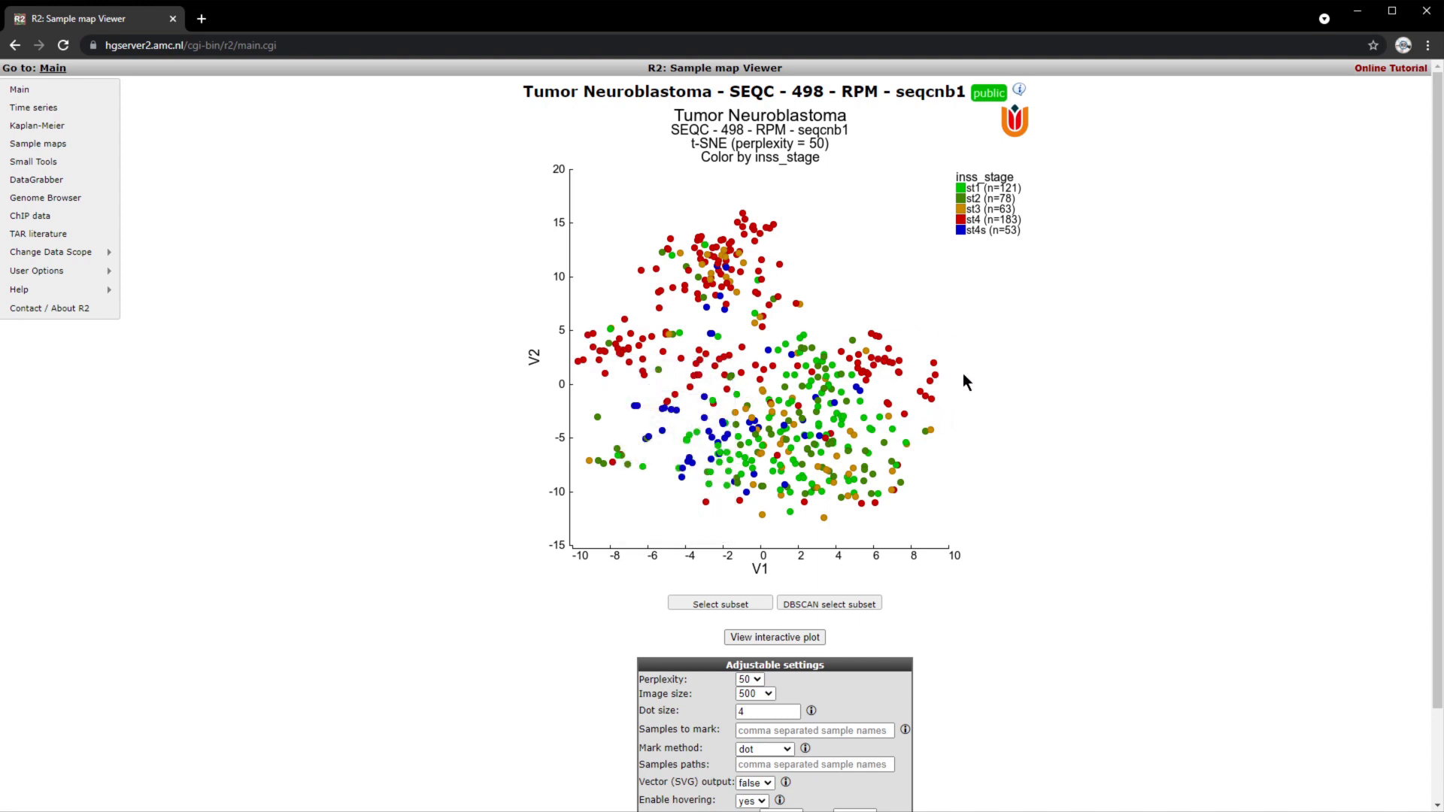
Step: Set the t-SNE perplexity to all and redraw the stage-colored maps
mouse_move(721, 296)
scroll(936, 391, "down", 2)
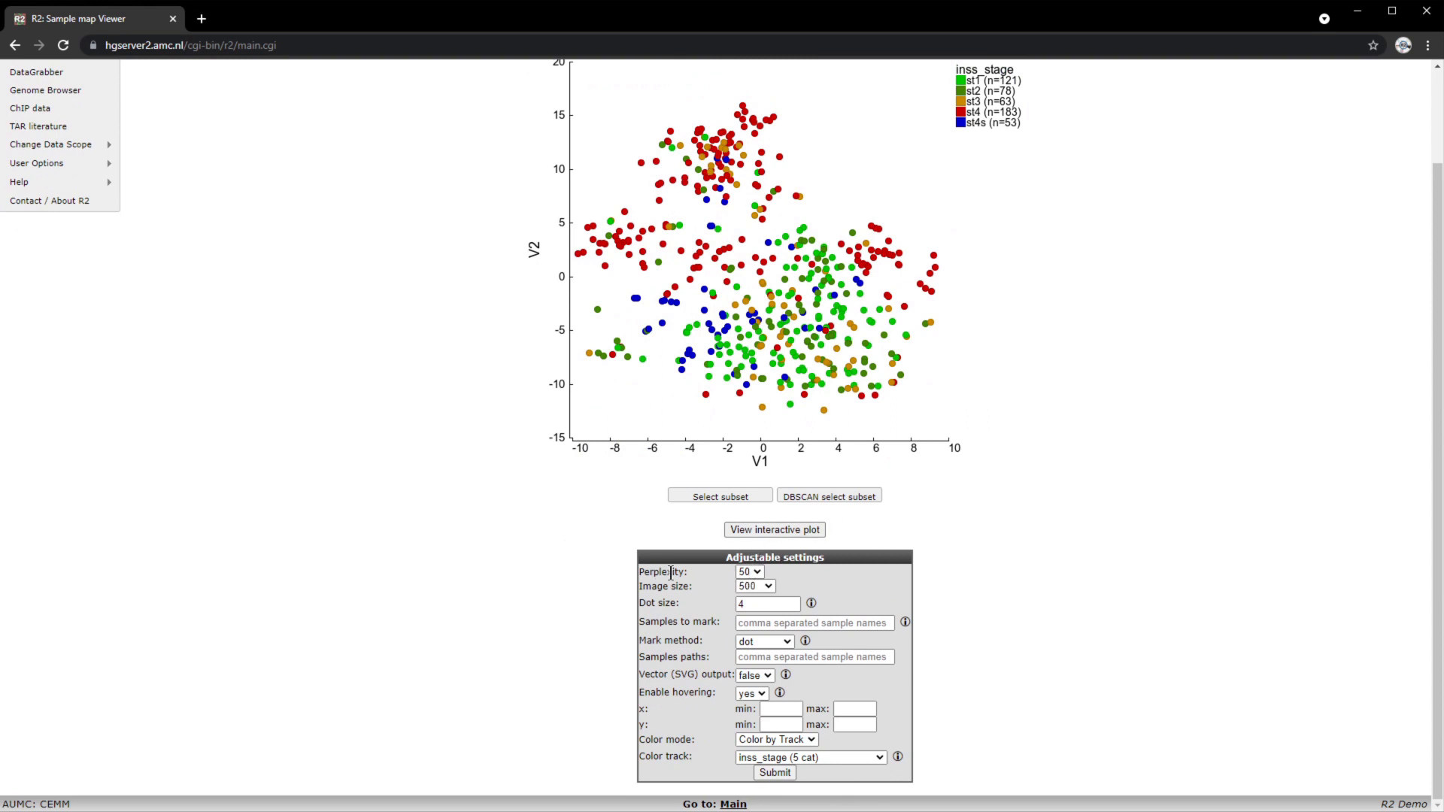
left_click(755, 572)
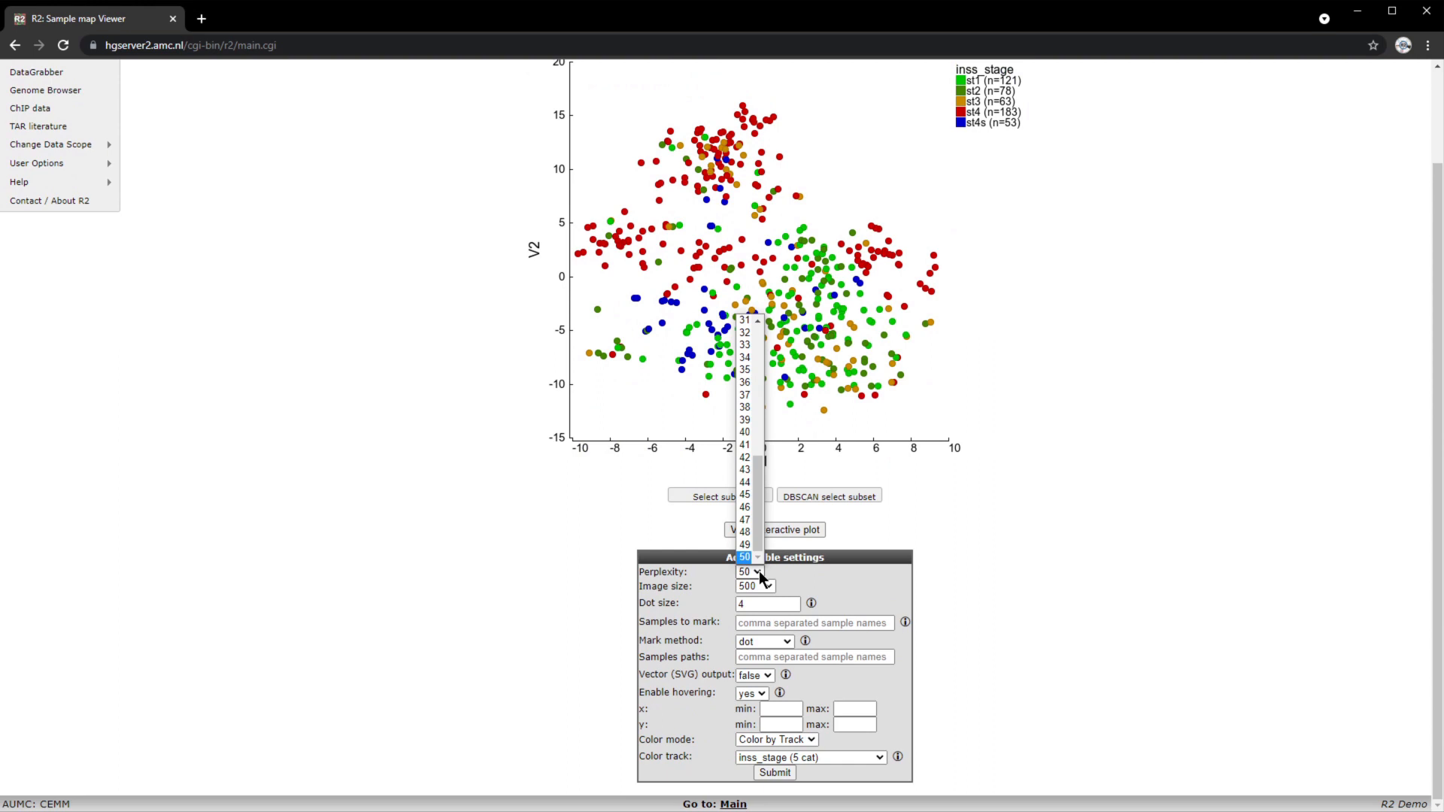
scroll(1000, 530, "up", 2)
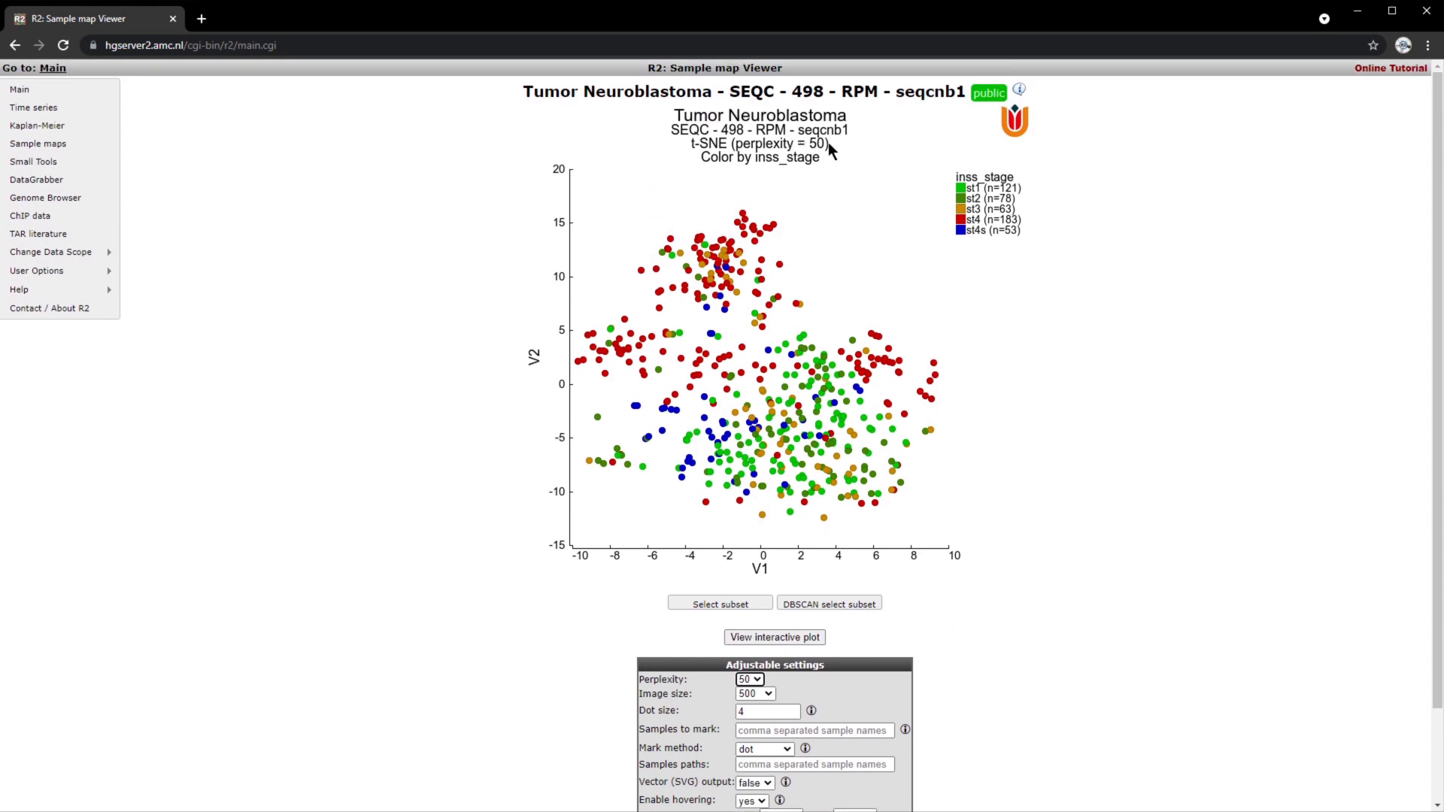
scroll(873, 369, "down", 2)
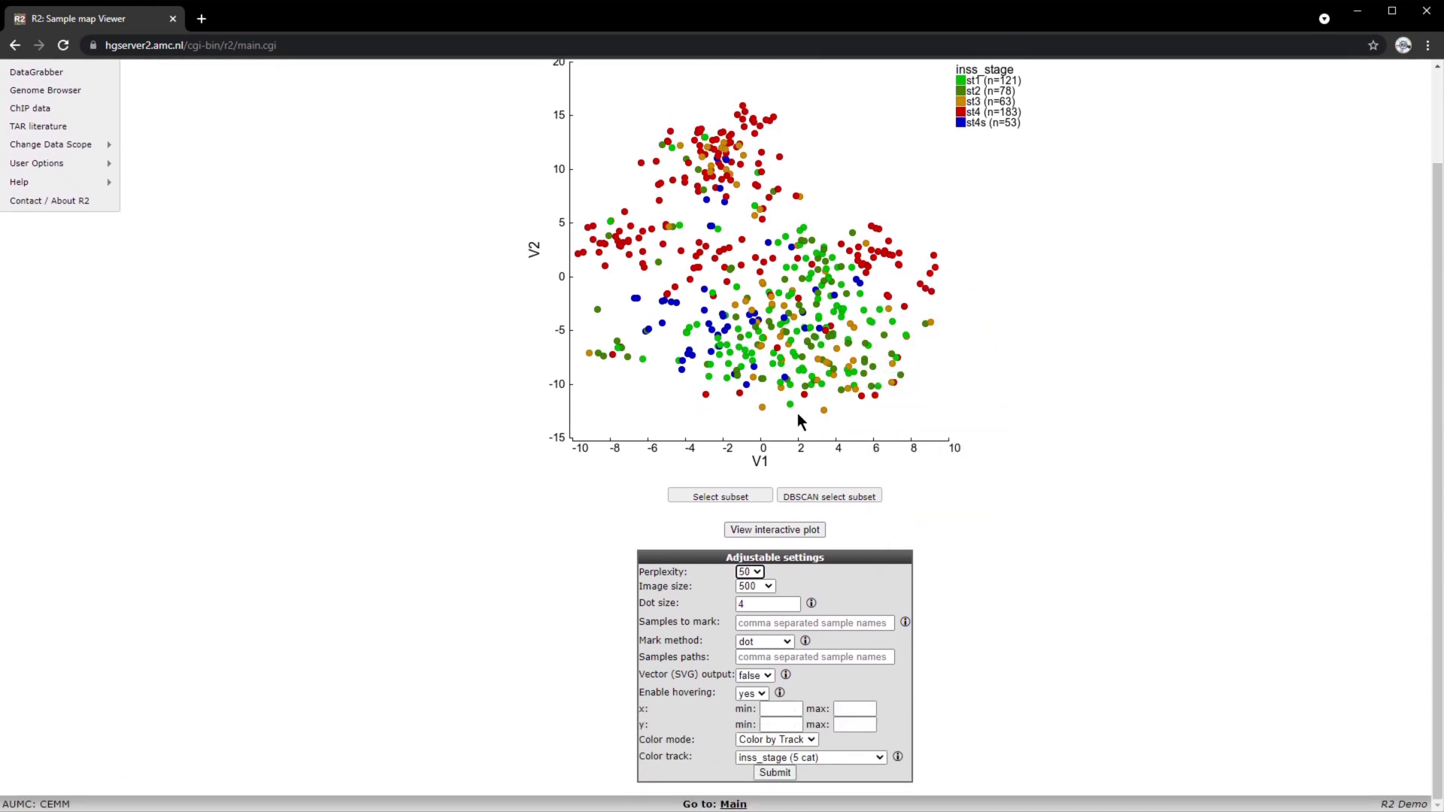
left_click(756, 575)
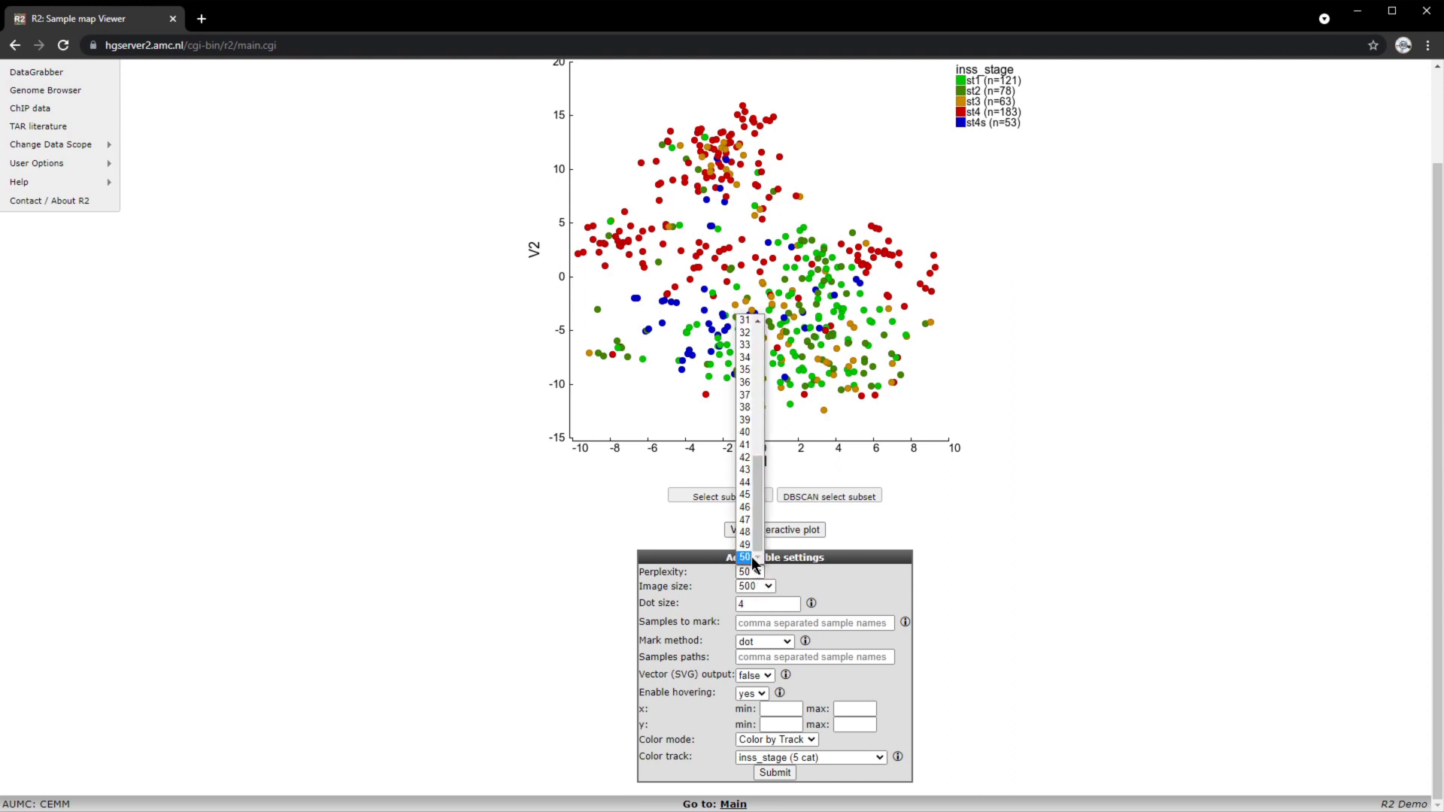
left_click_drag(758, 527, 763, 382)
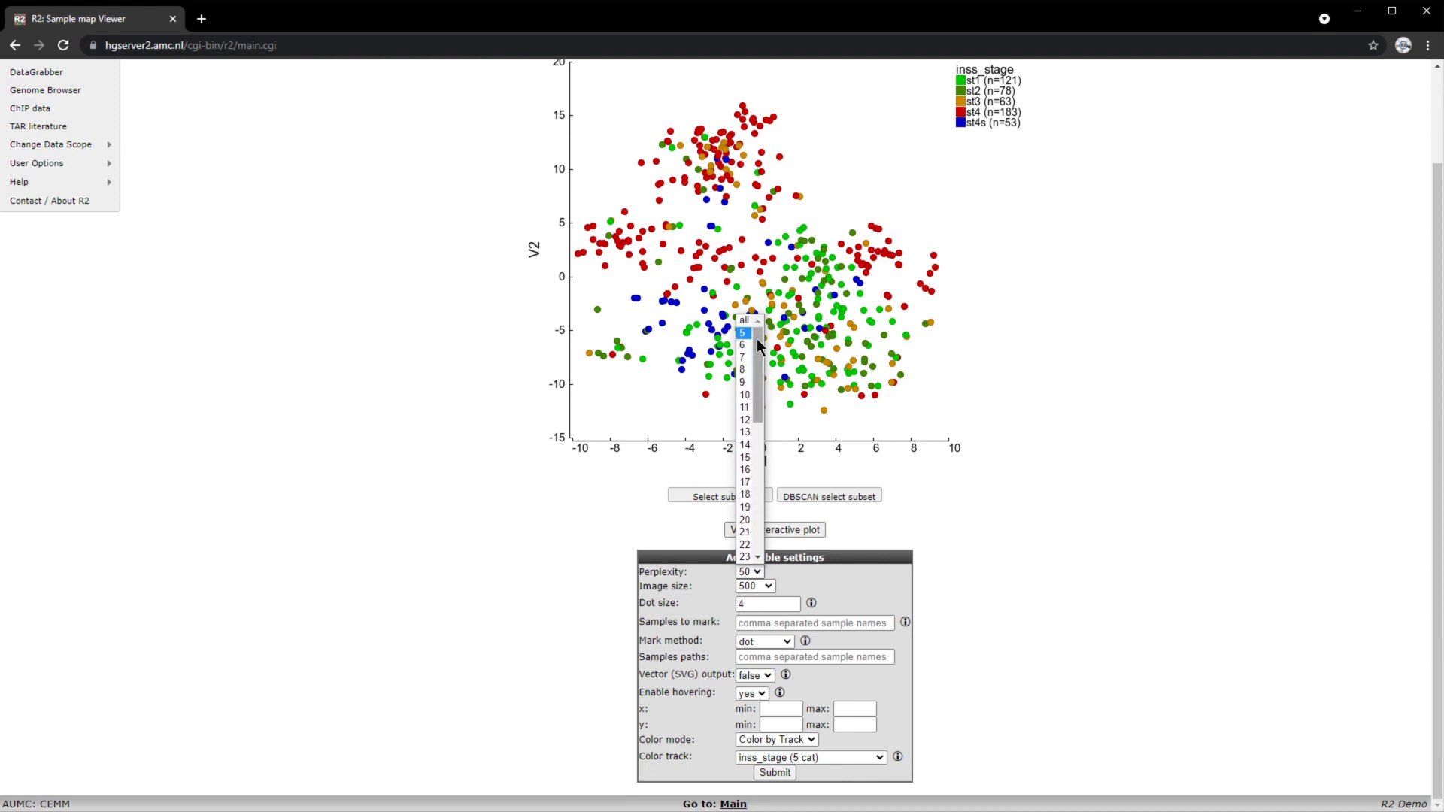
left_click(743, 321)
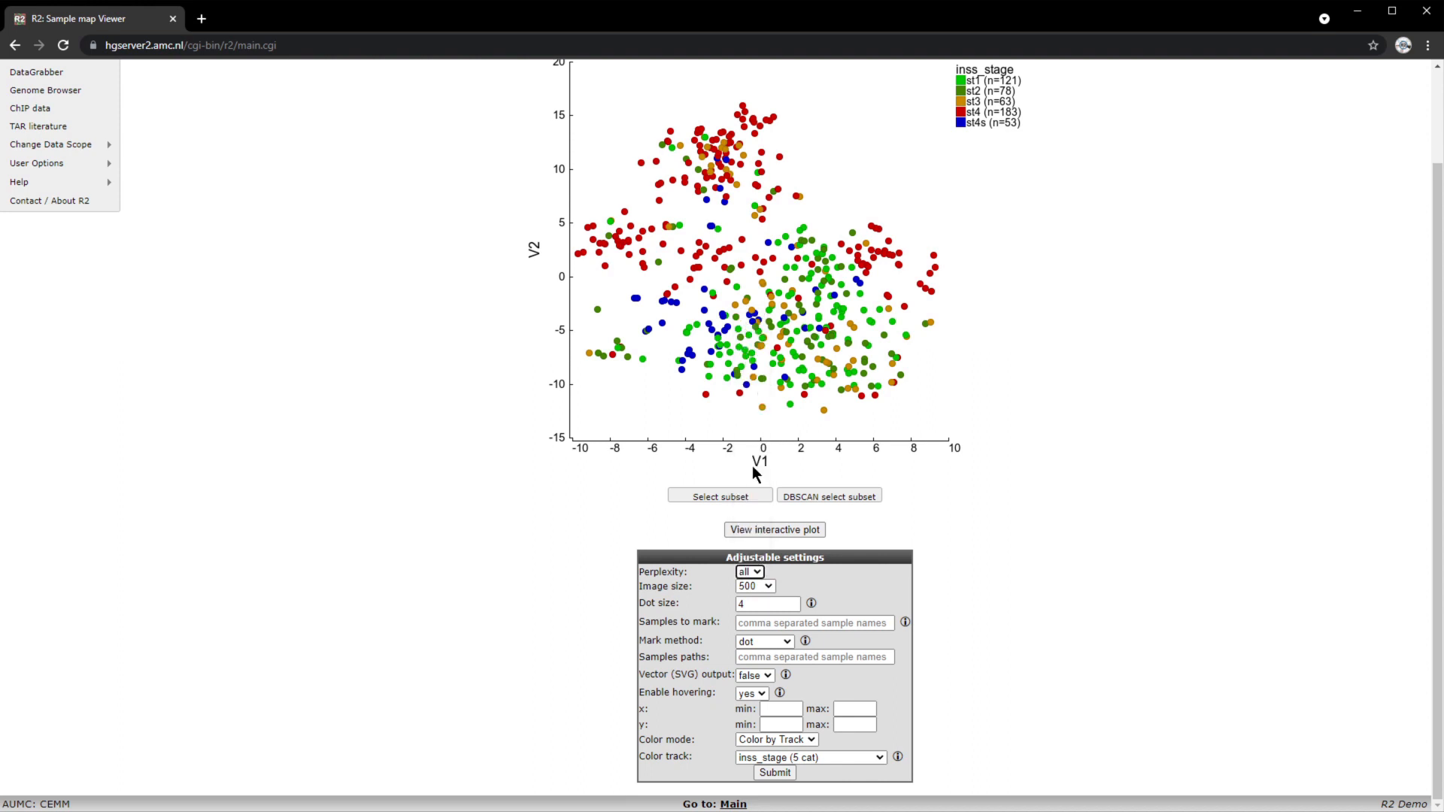
left_click(765, 773)
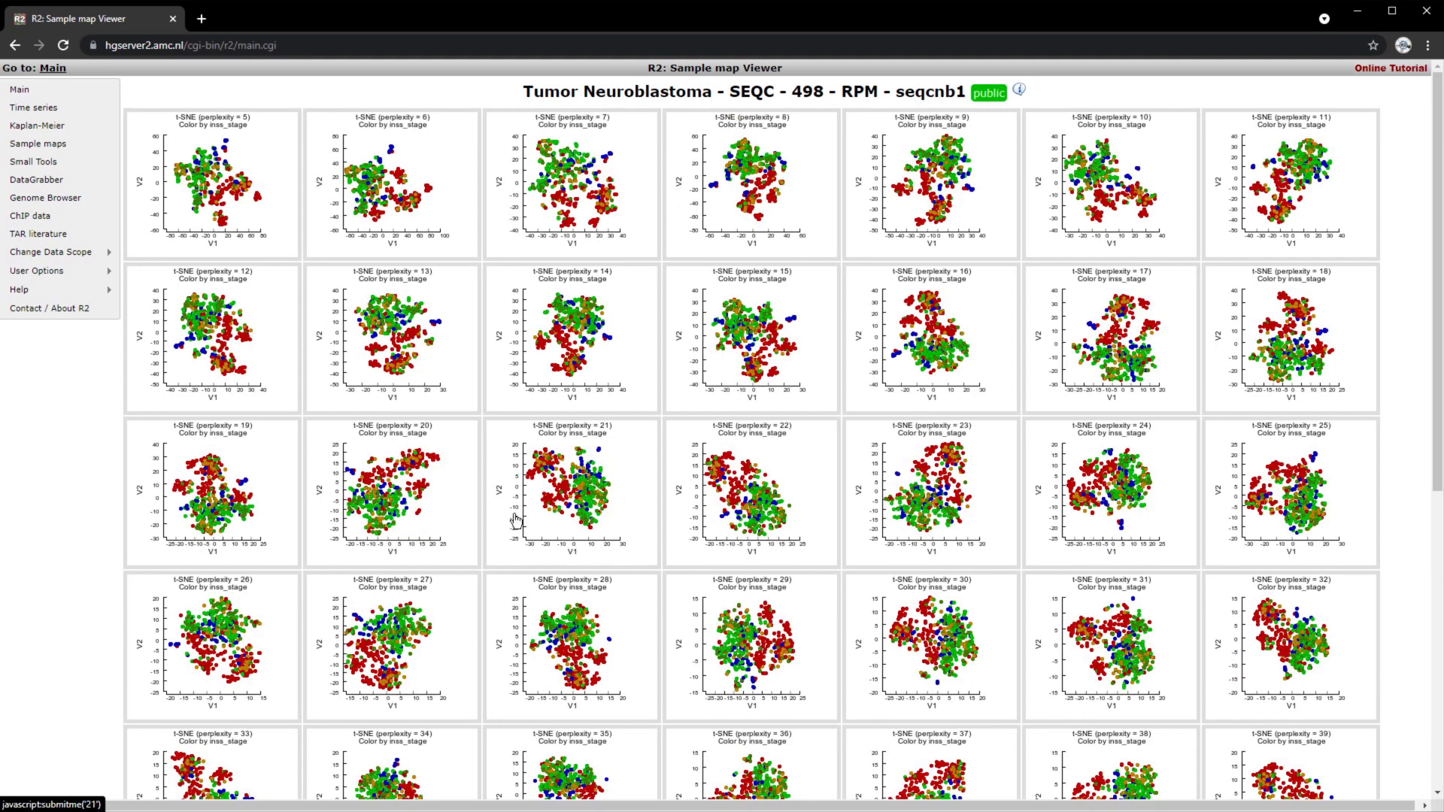
Step: Compare the t-SNE maps across all perplexities and open the one with perplexity 17
scroll(516, 519, "down", 7)
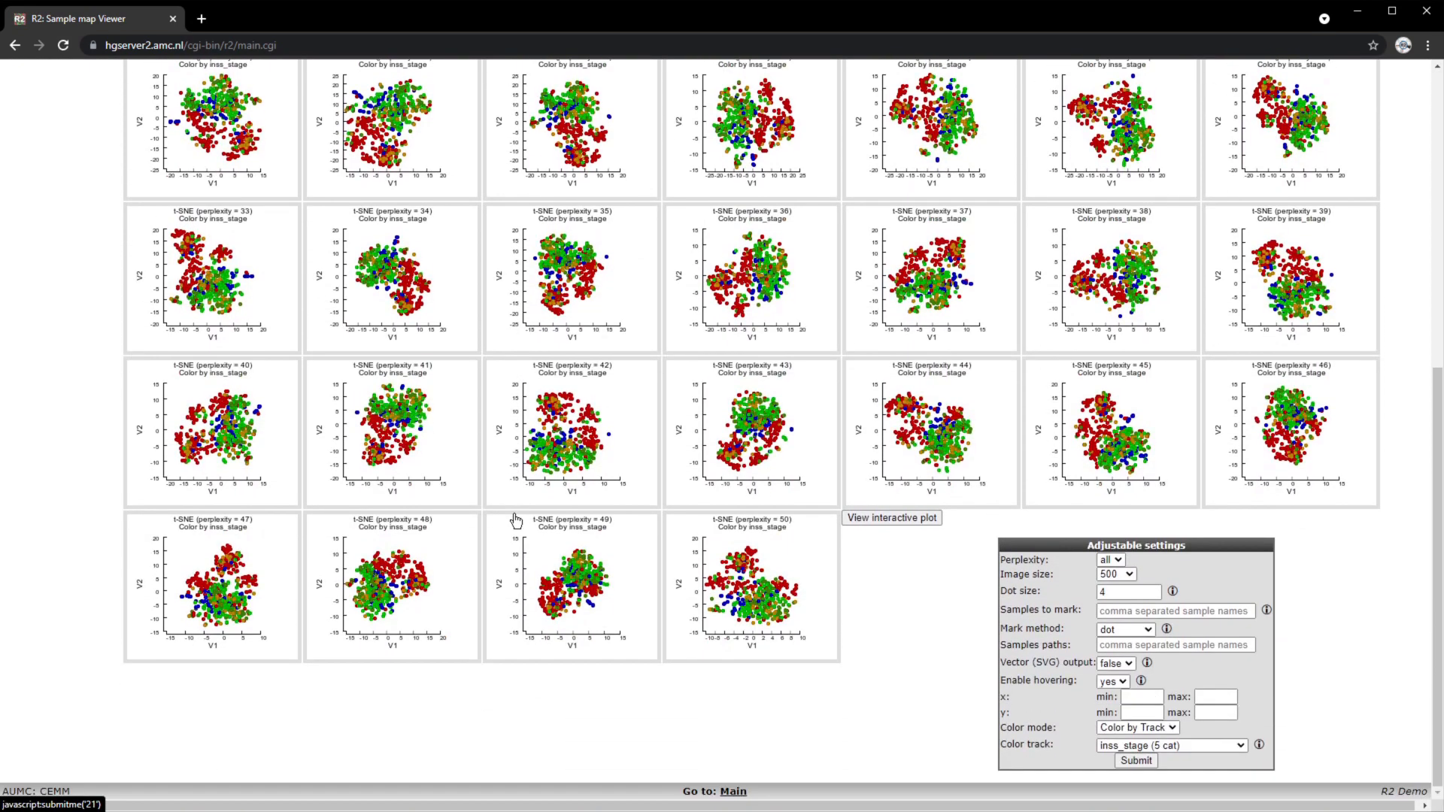
scroll(516, 519, "up", 10)
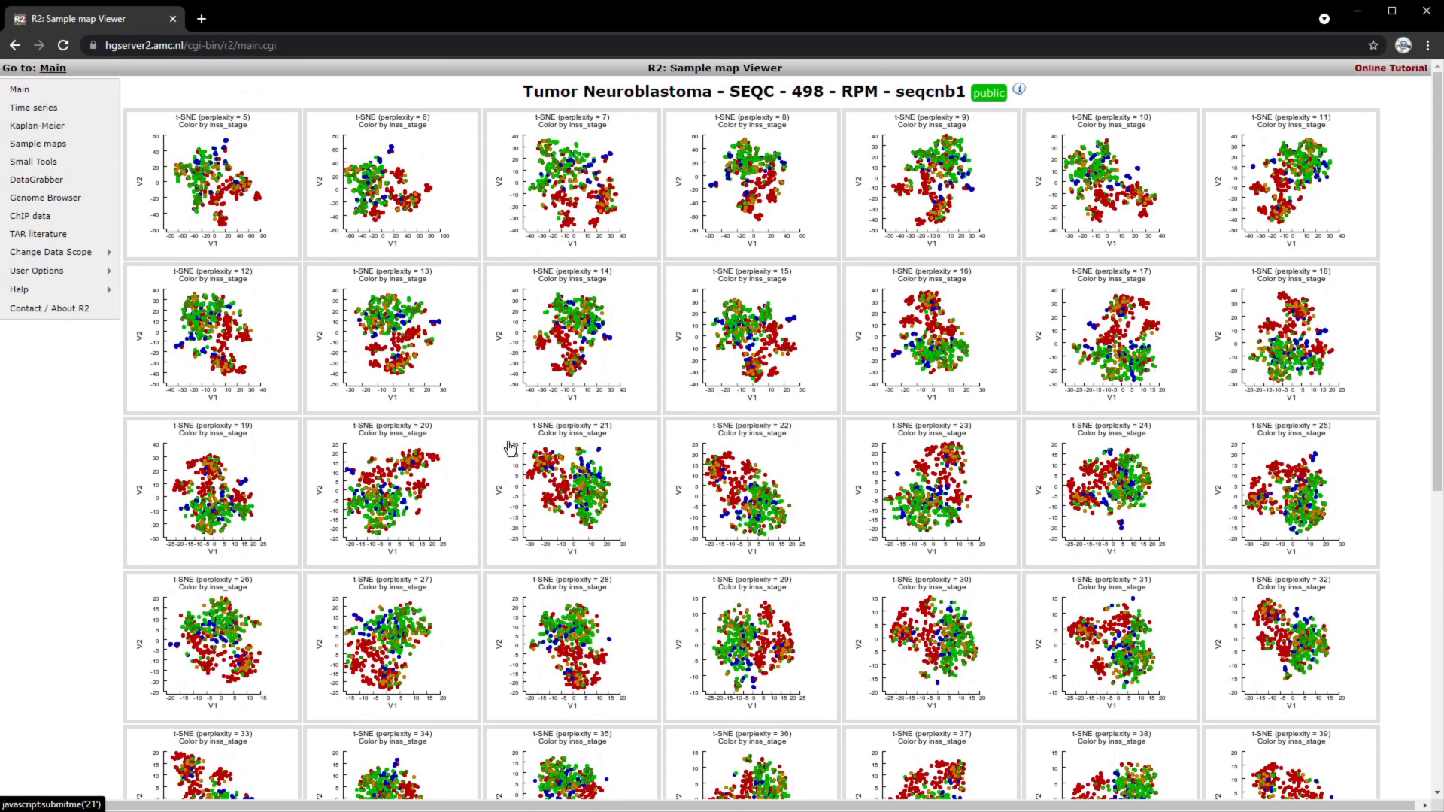
scroll(529, 418, "down", 3)
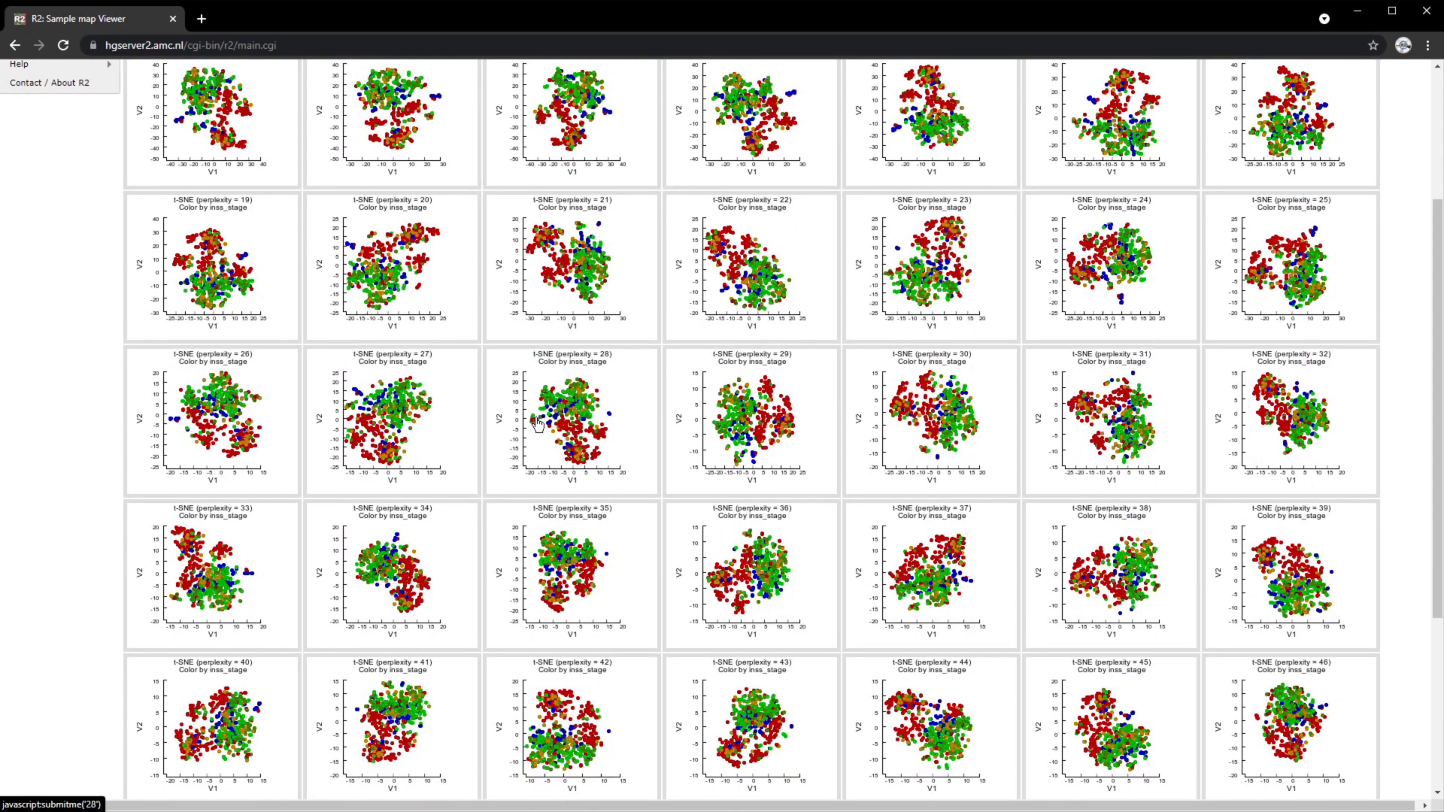
scroll(534, 421, "up", 3)
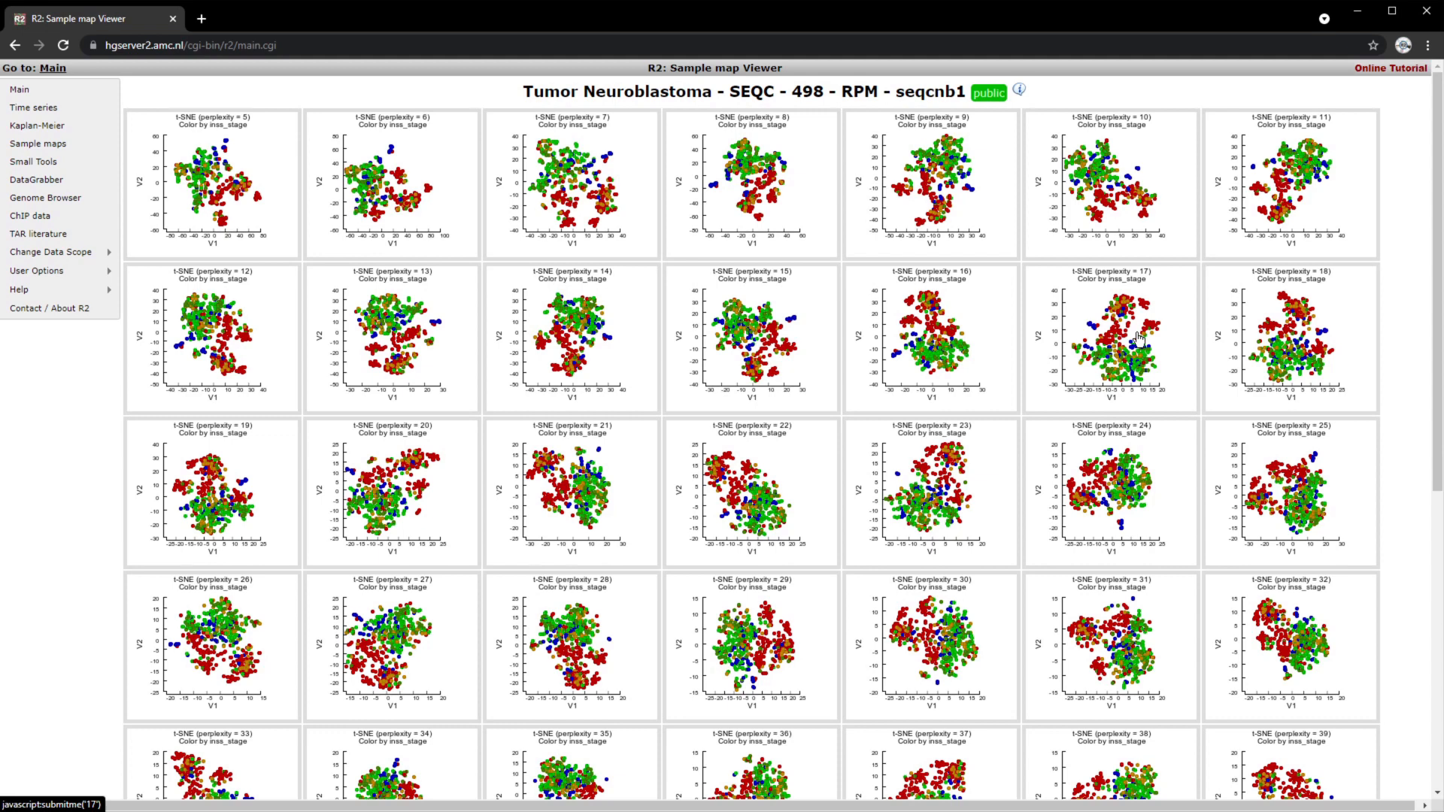
left_click(1138, 338)
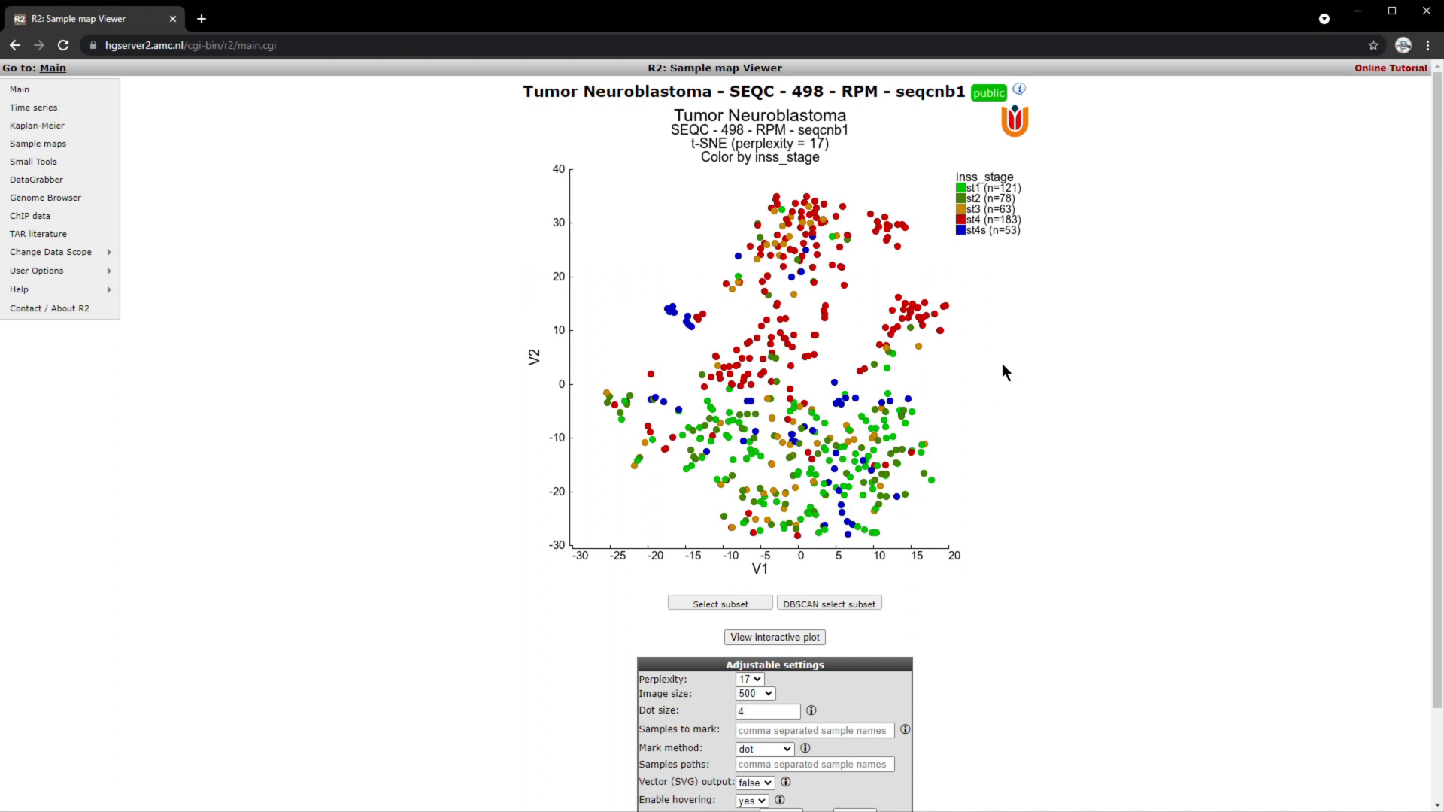
Step: Color the perplexity 17 t-SNE map by the mycn_status track and redraw it
scroll(999, 366, "down", 2)
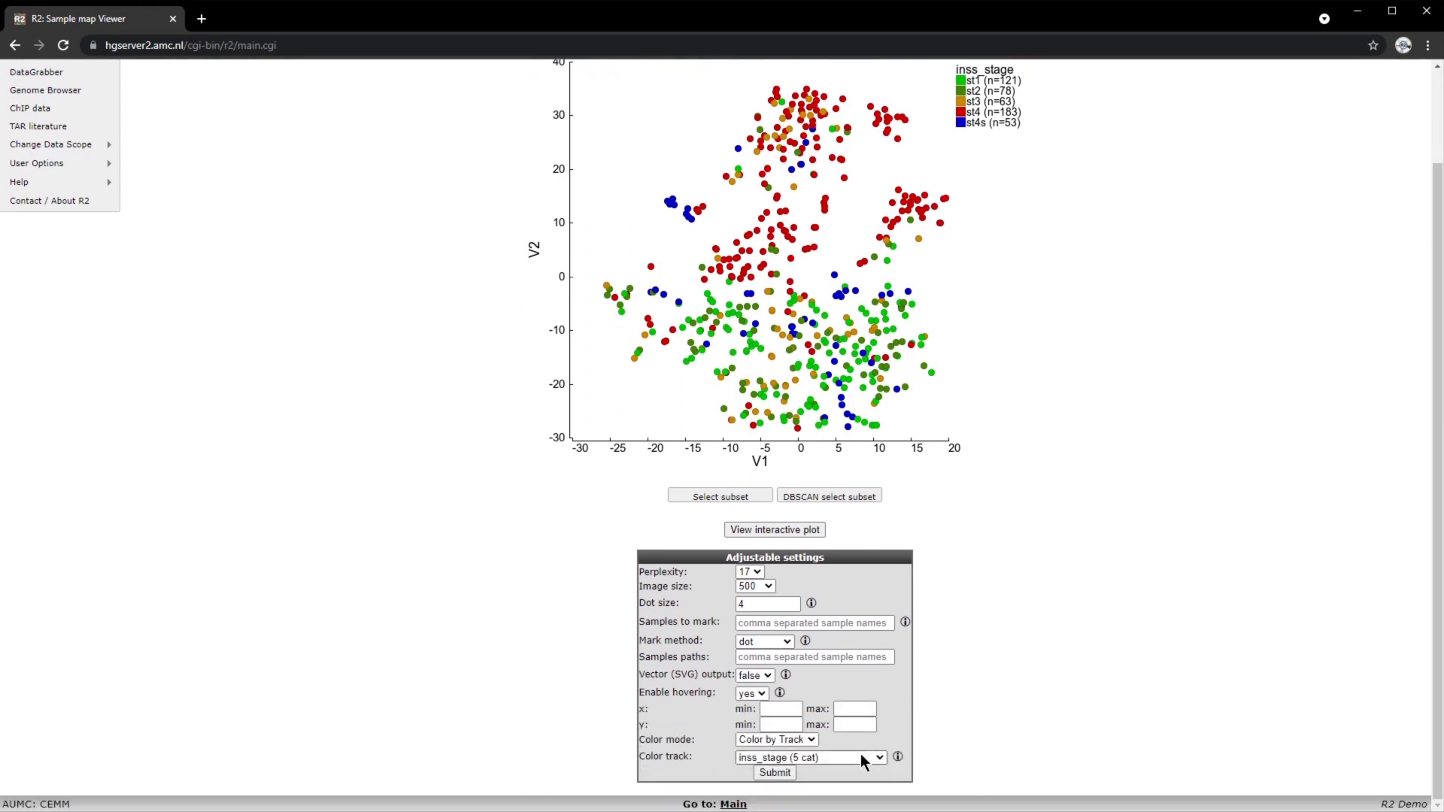
left_click(869, 756)
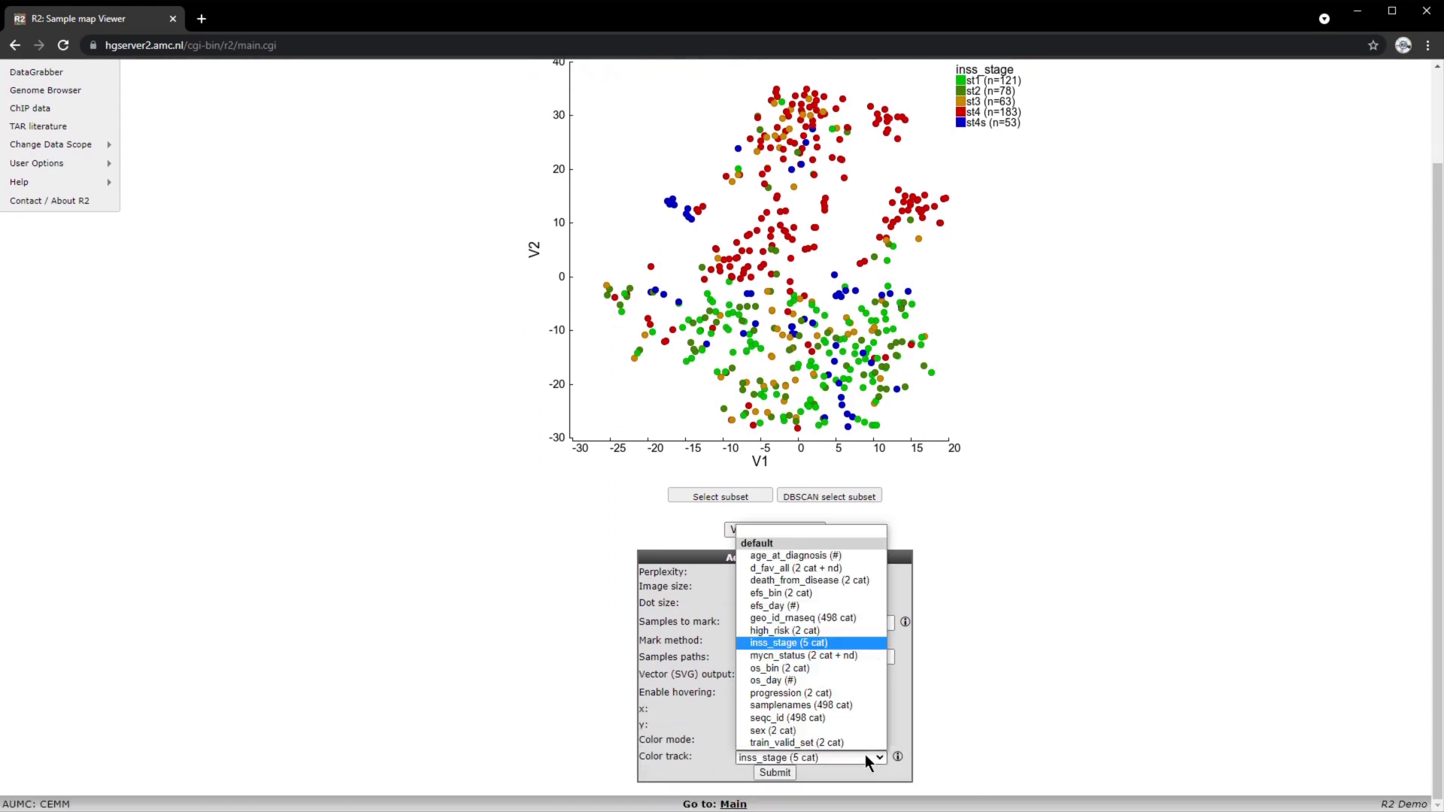
left_click(773, 662)
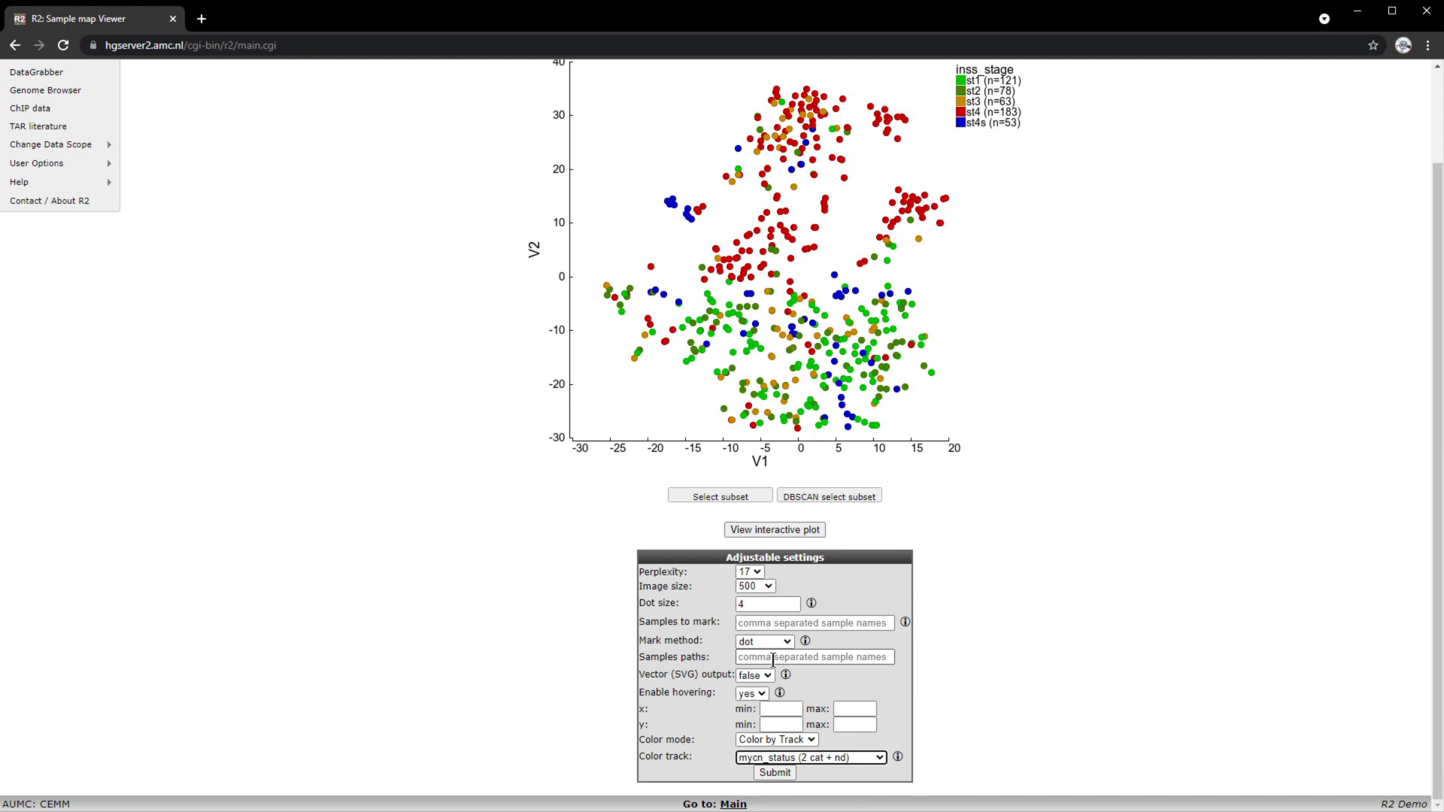
left_click(775, 773)
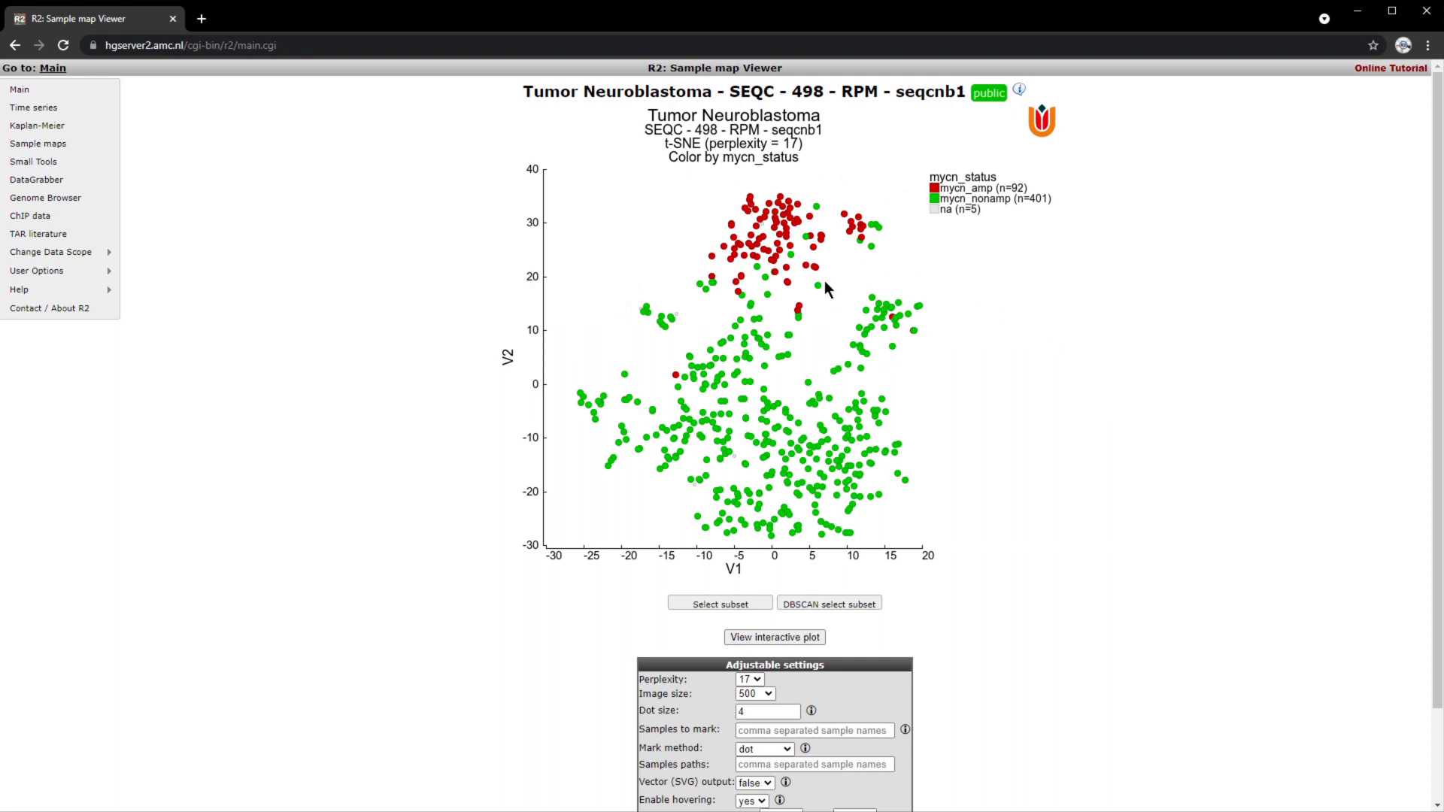
Step: Compare the MYCN status map with the previous inss_stage map and return to the MYCN status coloring
left_click(14, 45)
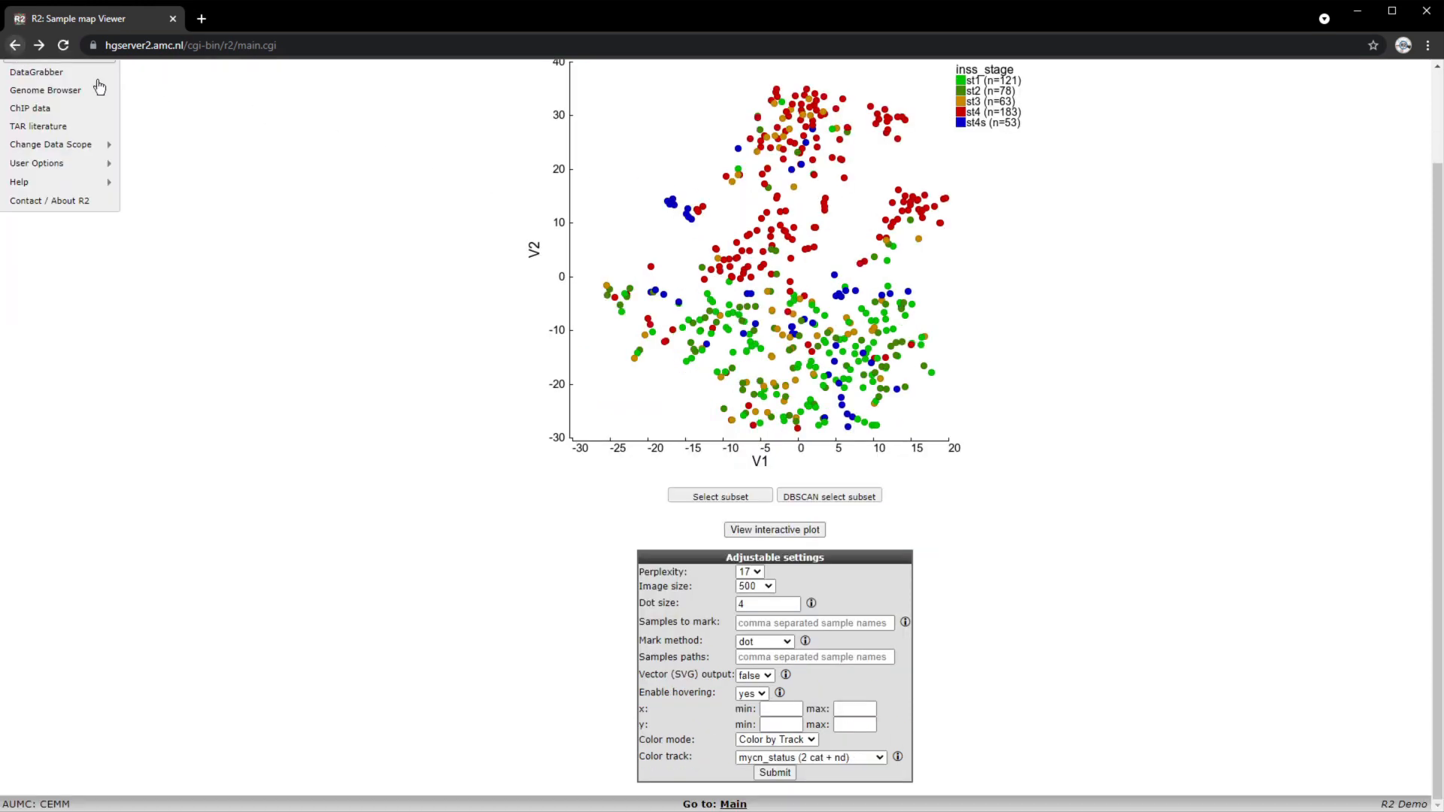
scroll(533, 331, "up", 2)
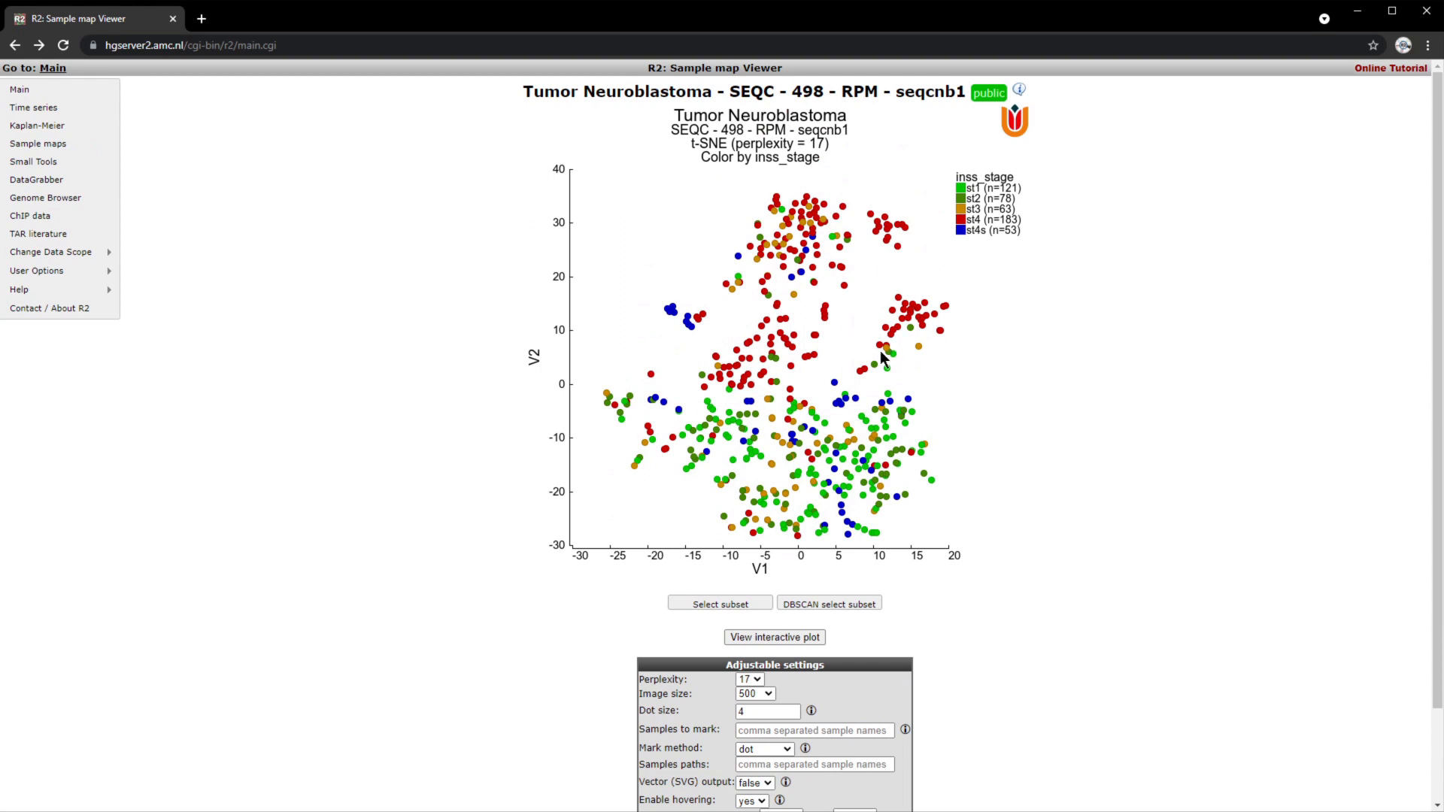
mouse_move(816, 340)
left_click(38, 45)
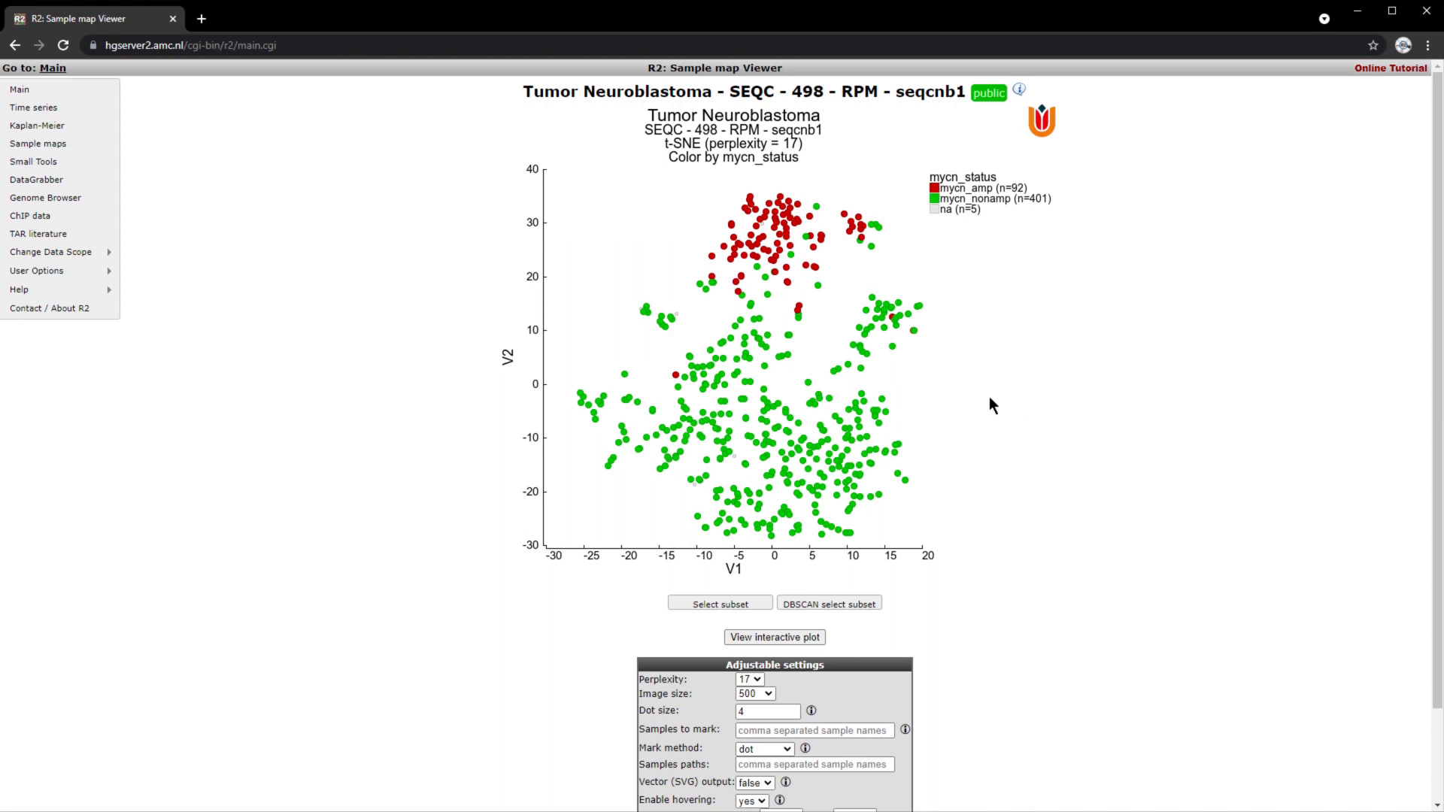
Step: Lasso the cluster on the plot's right side, the upper cluster and the central cluster as three sample groups, and leave the selection unsaved
left_click(702, 606)
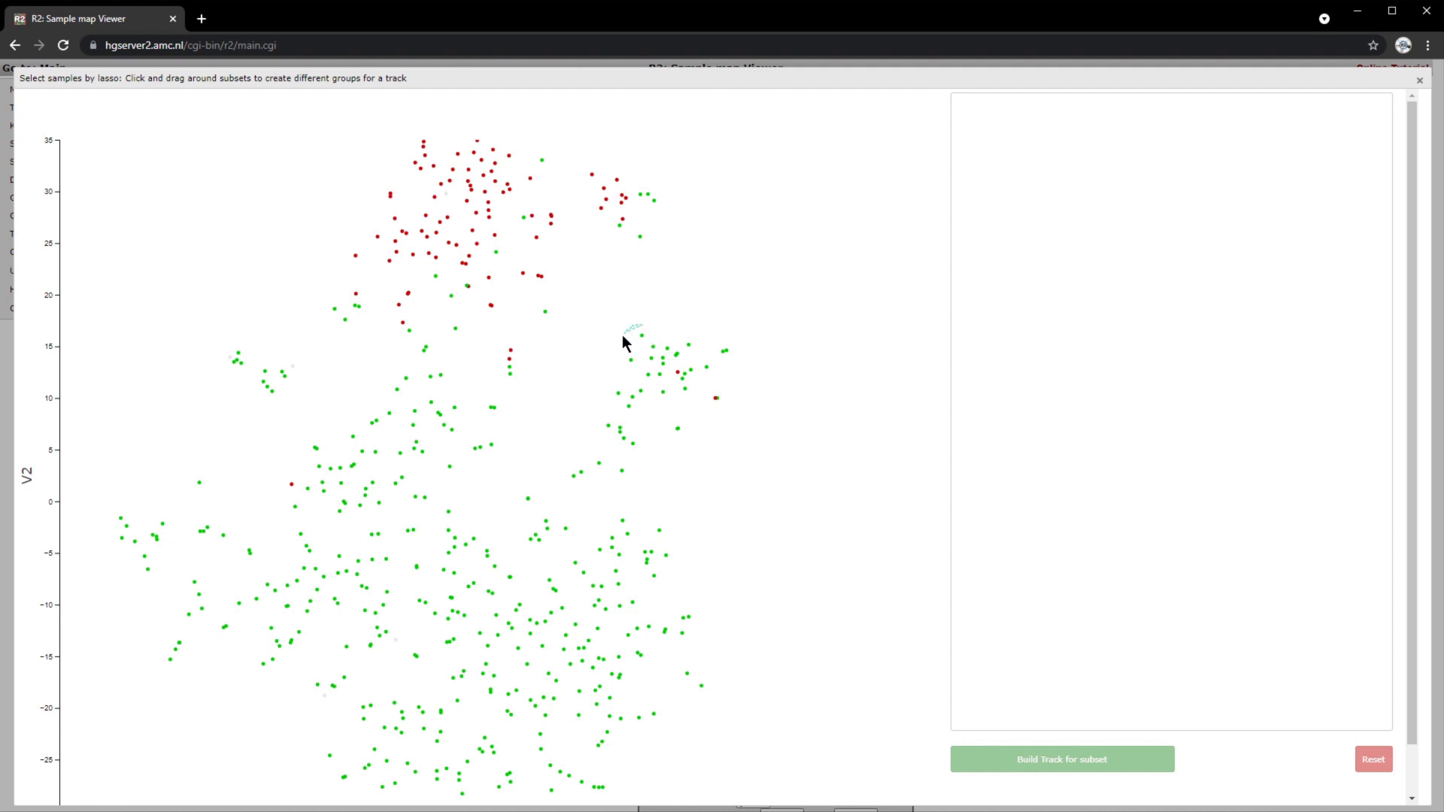
mouse_move(580, 401)
left_mouse_down()
mouse_move(558, 472)
mouse_move(601, 500)
mouse_move(717, 434)
mouse_move(748, 396)
mouse_move(733, 345)
mouse_move(652, 324)
left_mouse_up()
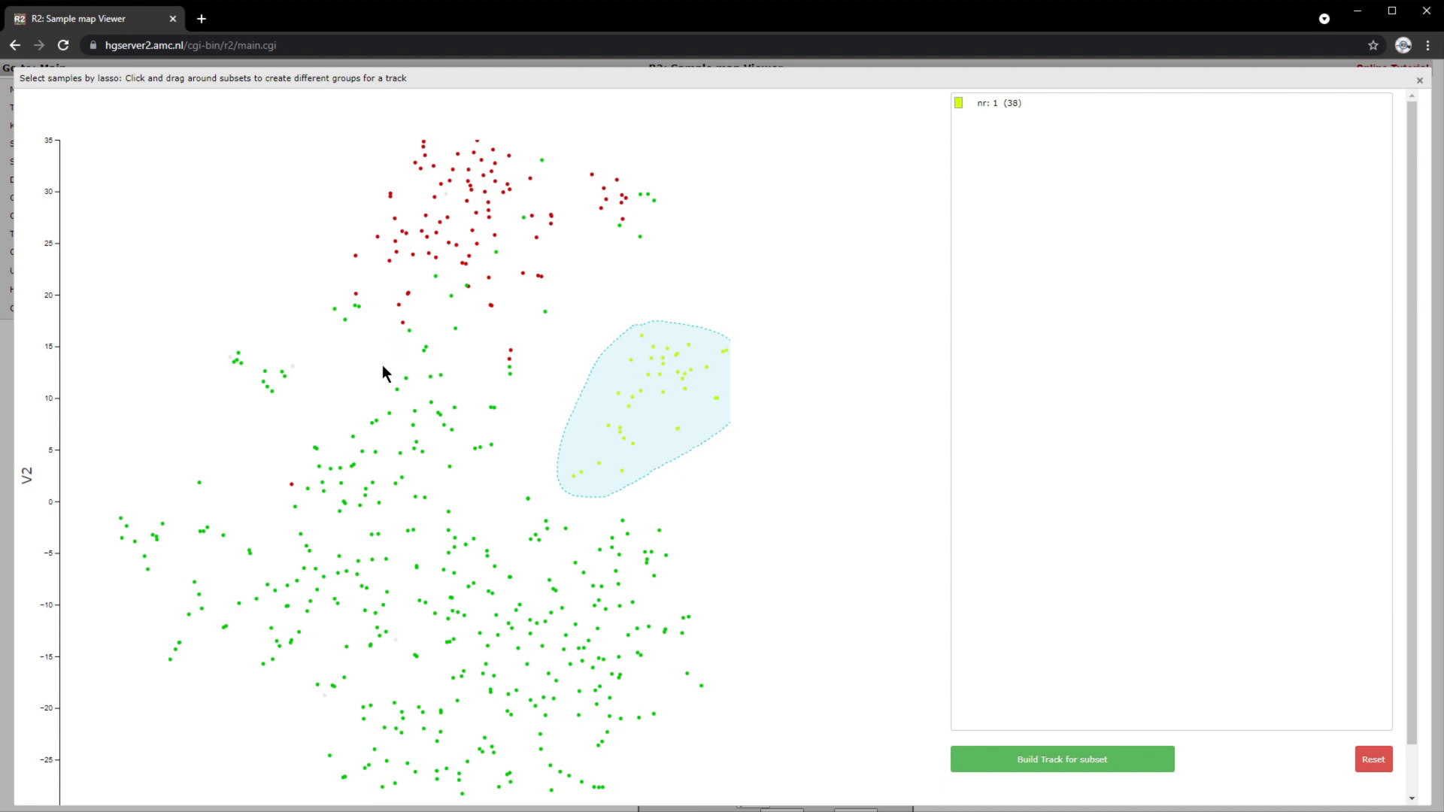
left_click(318, 303)
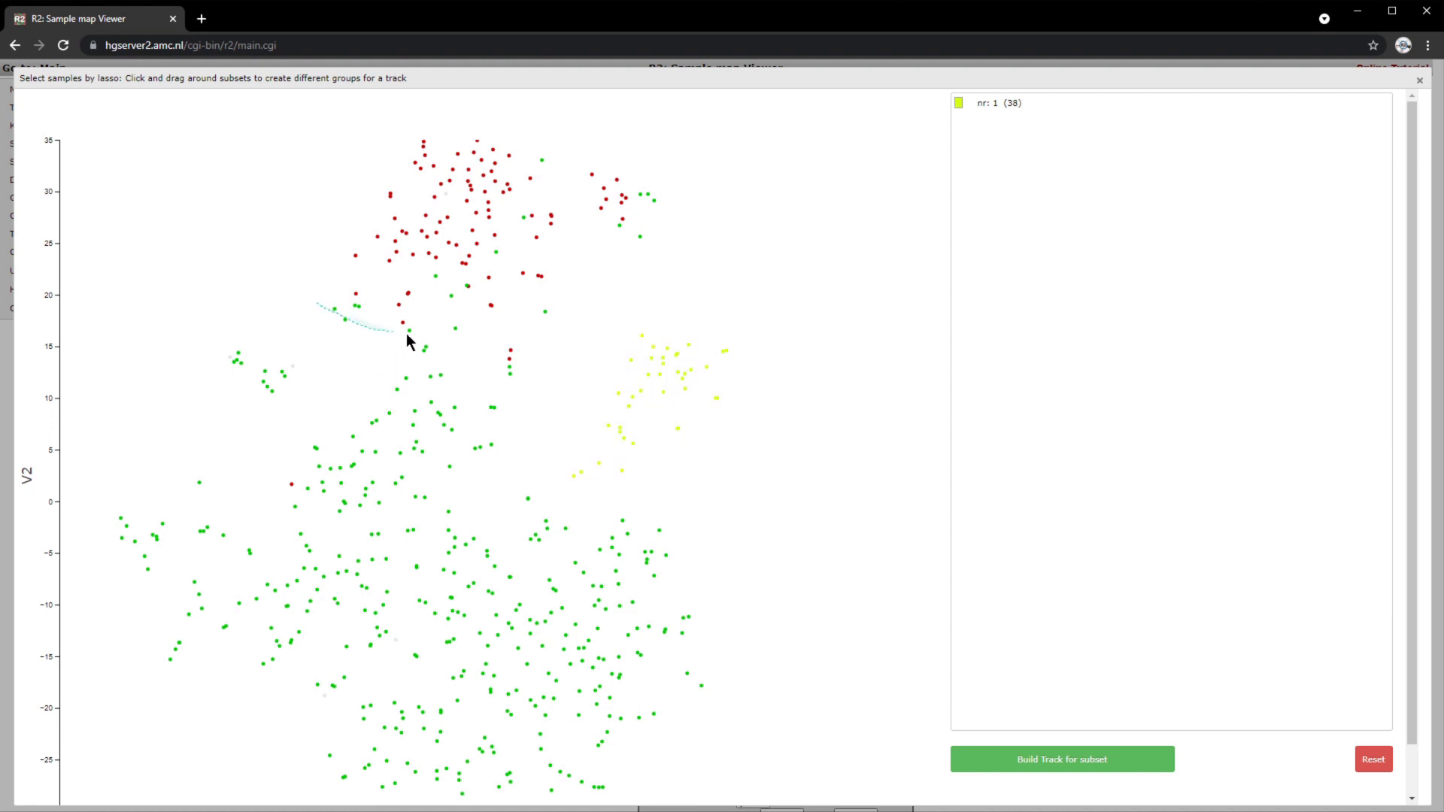
mouse_move(407, 335)
left_mouse_down()
mouse_move(597, 298)
mouse_move(660, 230)
mouse_move(565, 156)
mouse_move(432, 134)
mouse_move(316, 255)
mouse_move(309, 292)
left_mouse_up()
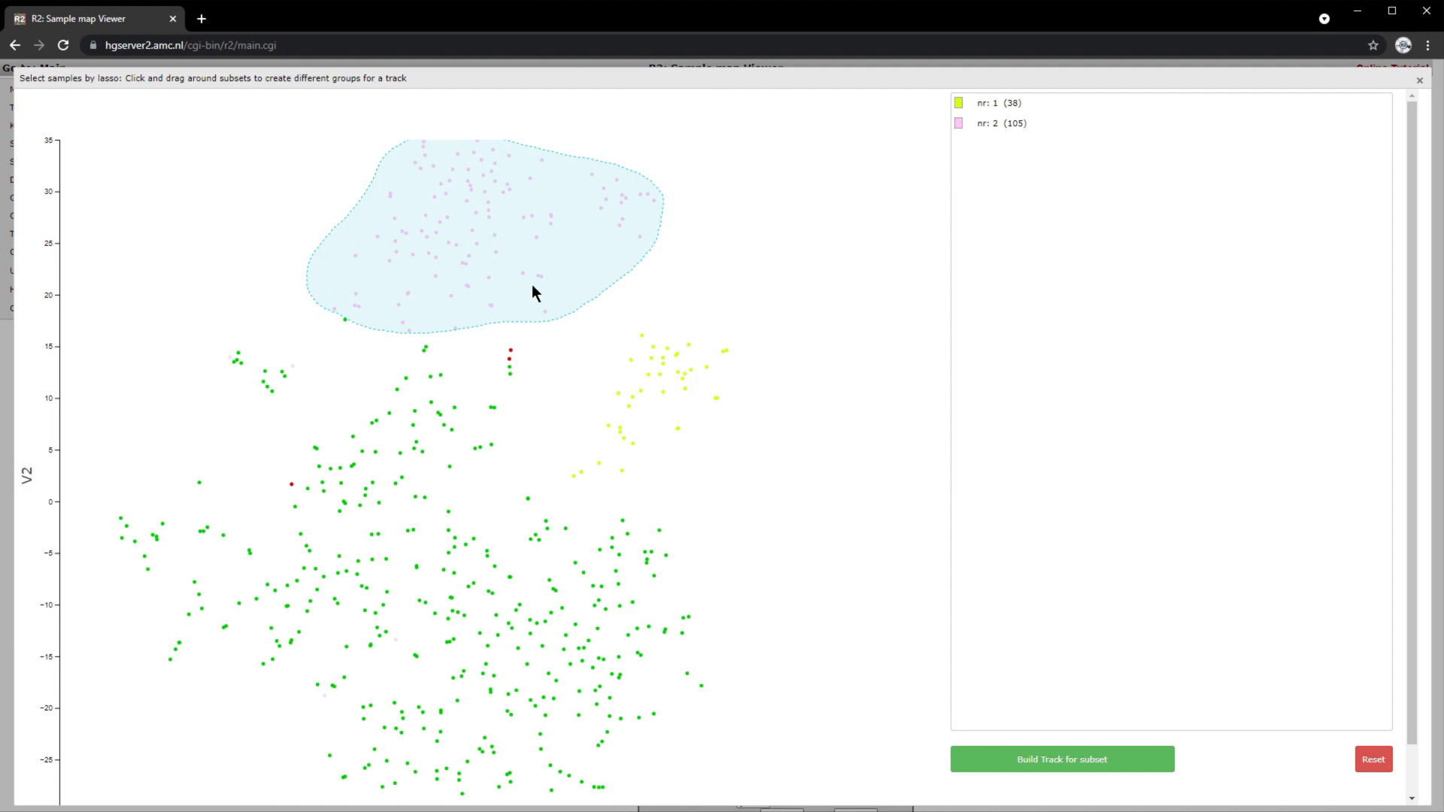
mouse_move(530, 386)
left_mouse_down()
mouse_move(478, 357)
mouse_move(354, 378)
mouse_move(290, 440)
mouse_move(279, 485)
mouse_move(290, 537)
mouse_move(365, 562)
mouse_move(572, 544)
mouse_move(550, 489)
left_mouse_up()
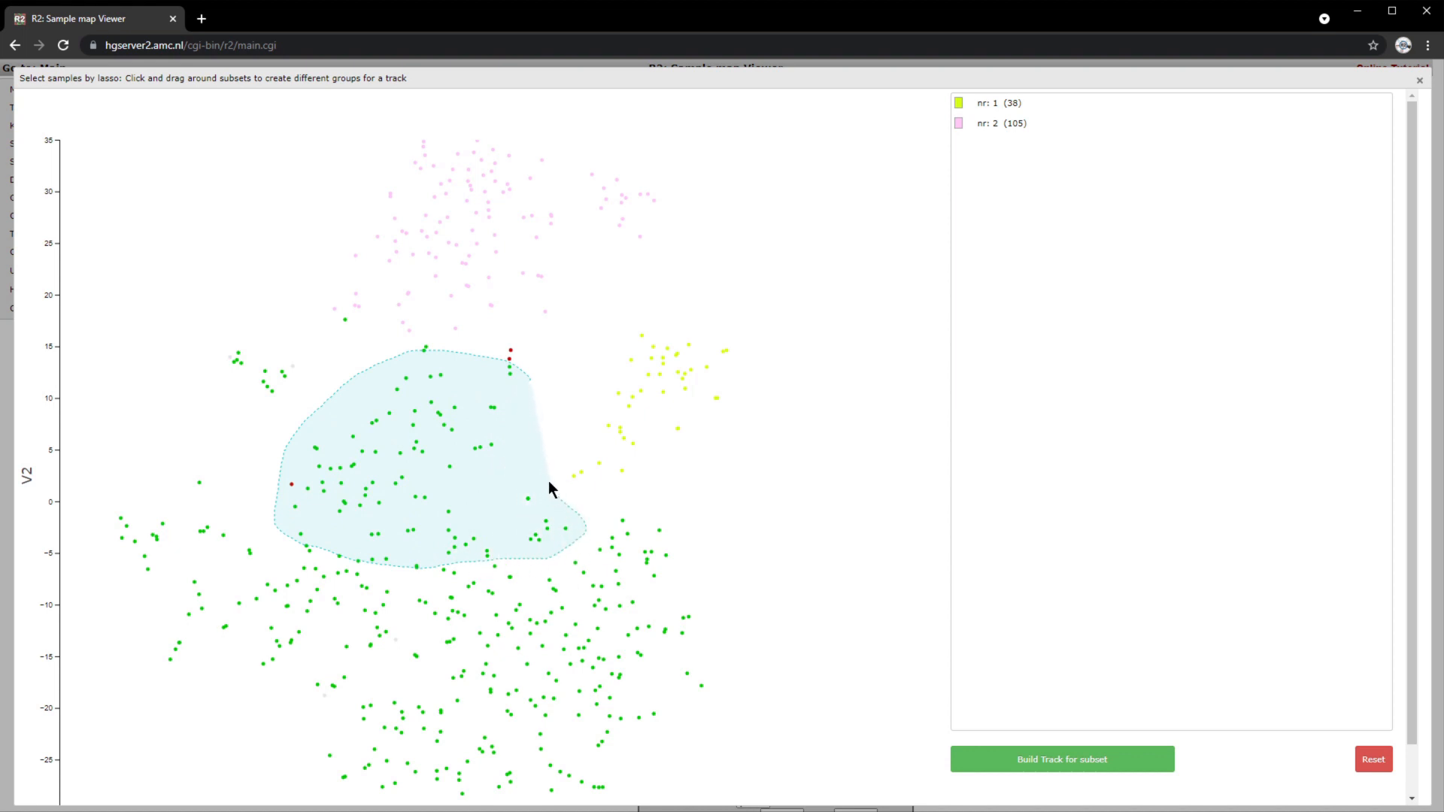
left_click_drag(522, 386, 526, 382)
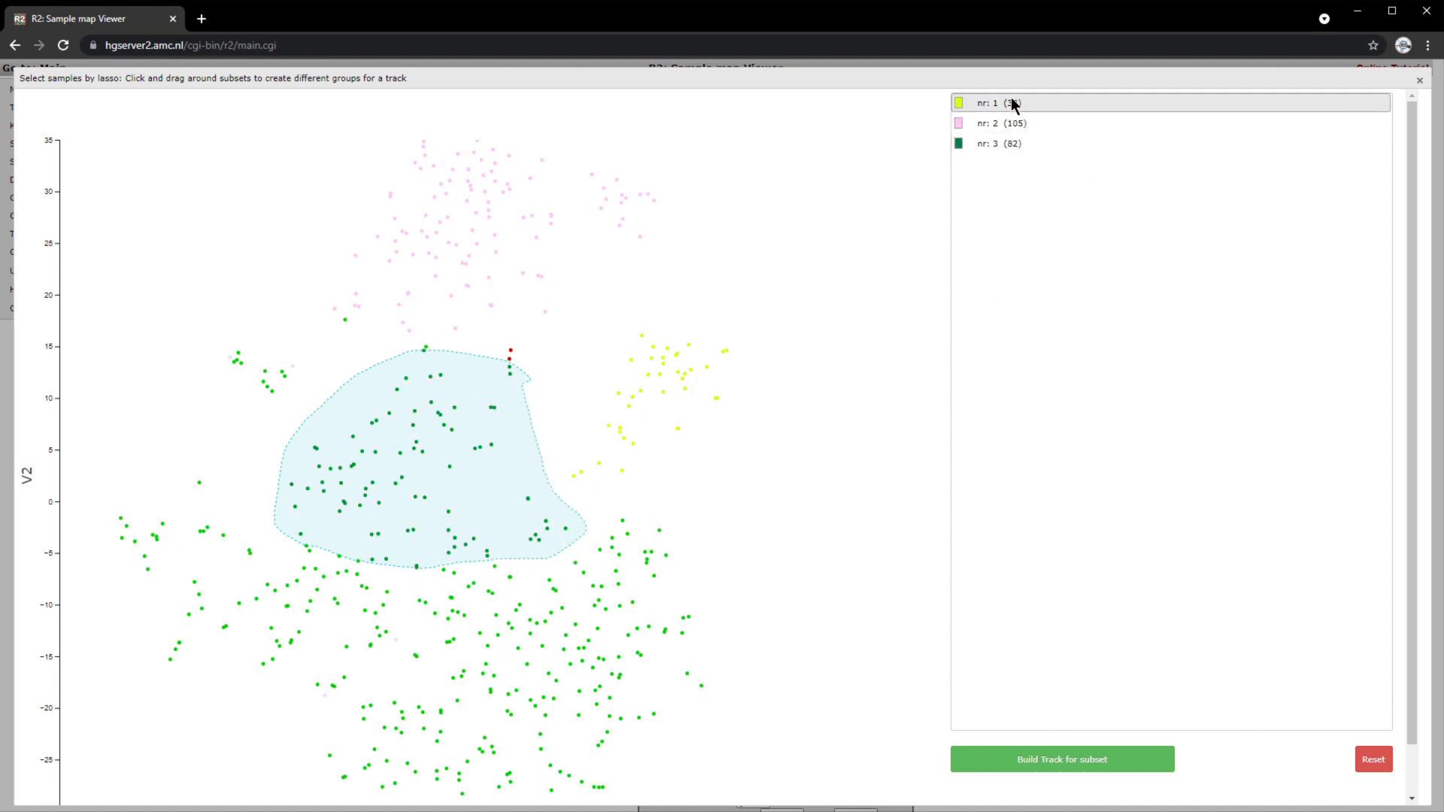
left_click(999, 144)
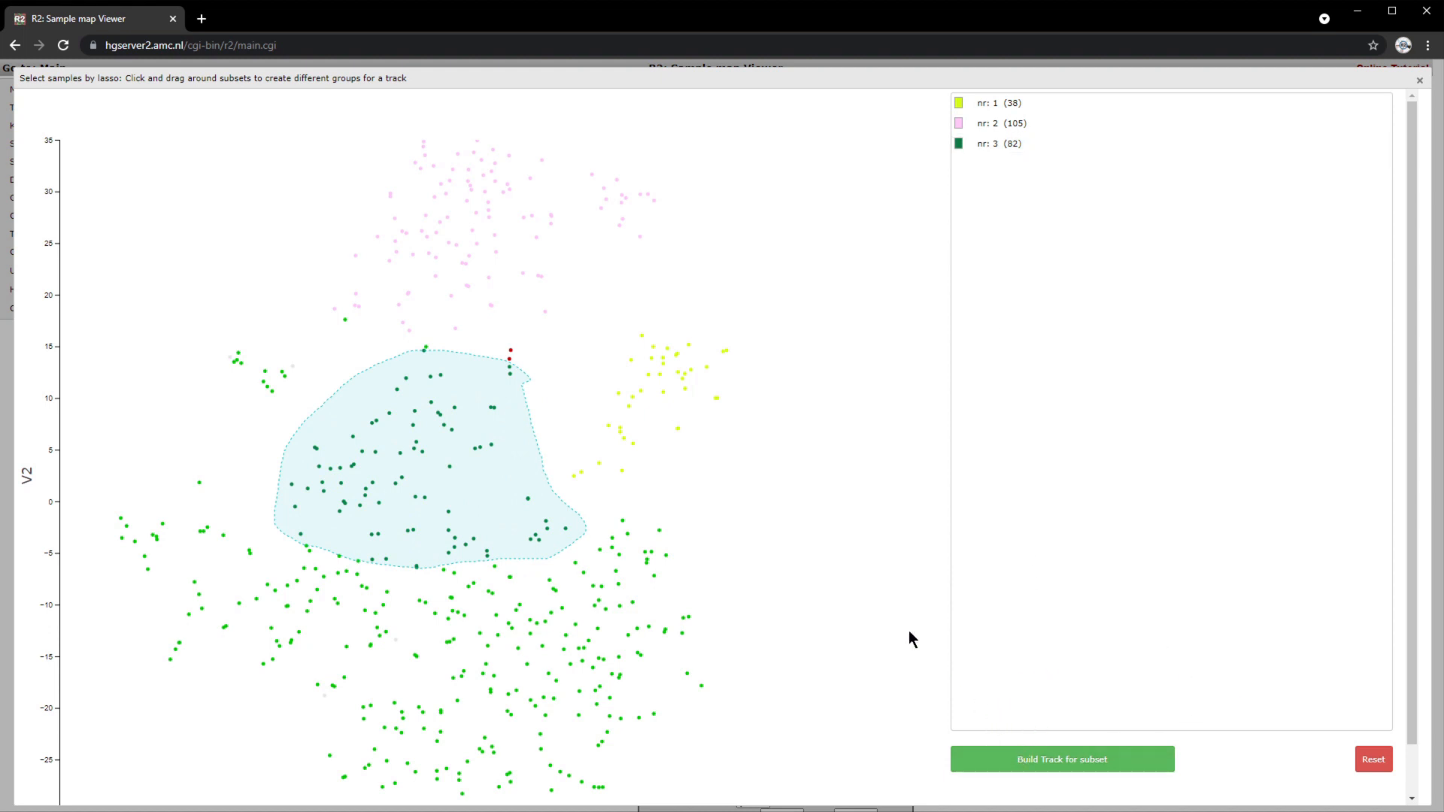
scroll(811, 556, "down", 1)
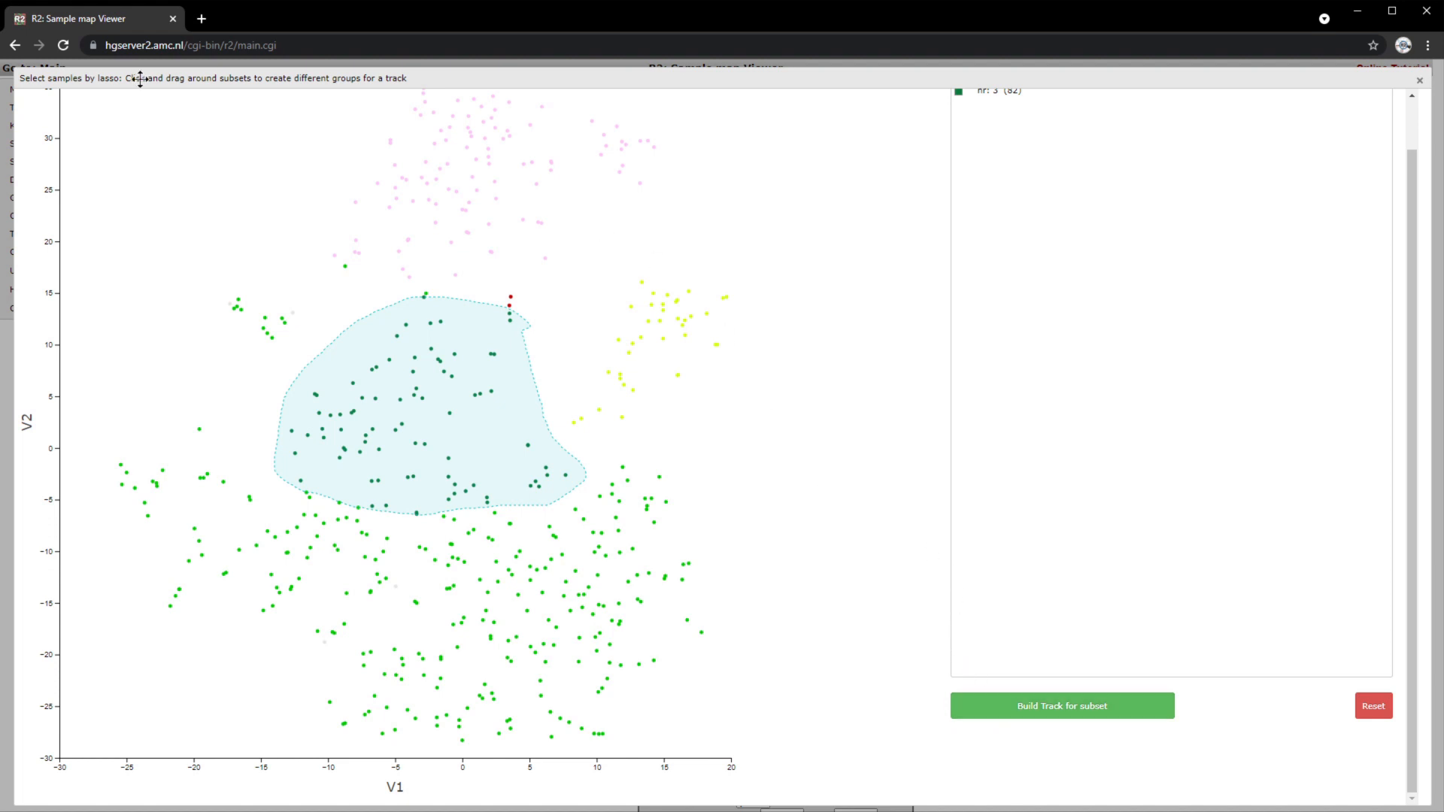
left_click(15, 45)
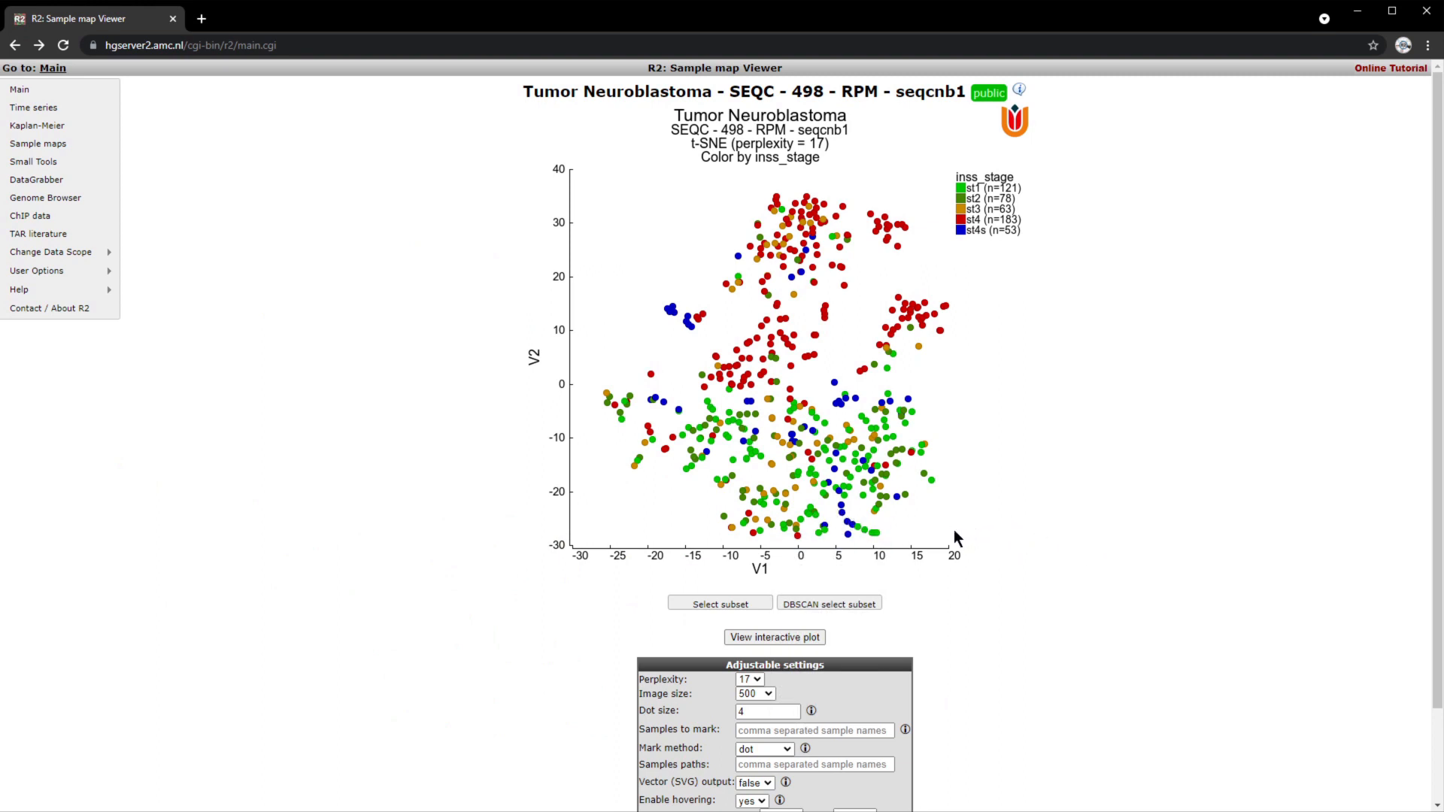
Step: Cluster the map's samples with DBSCAN using epsilon 4 and minimum points 10, and refresh the cluster graph
scroll(866, 542, "down", 3)
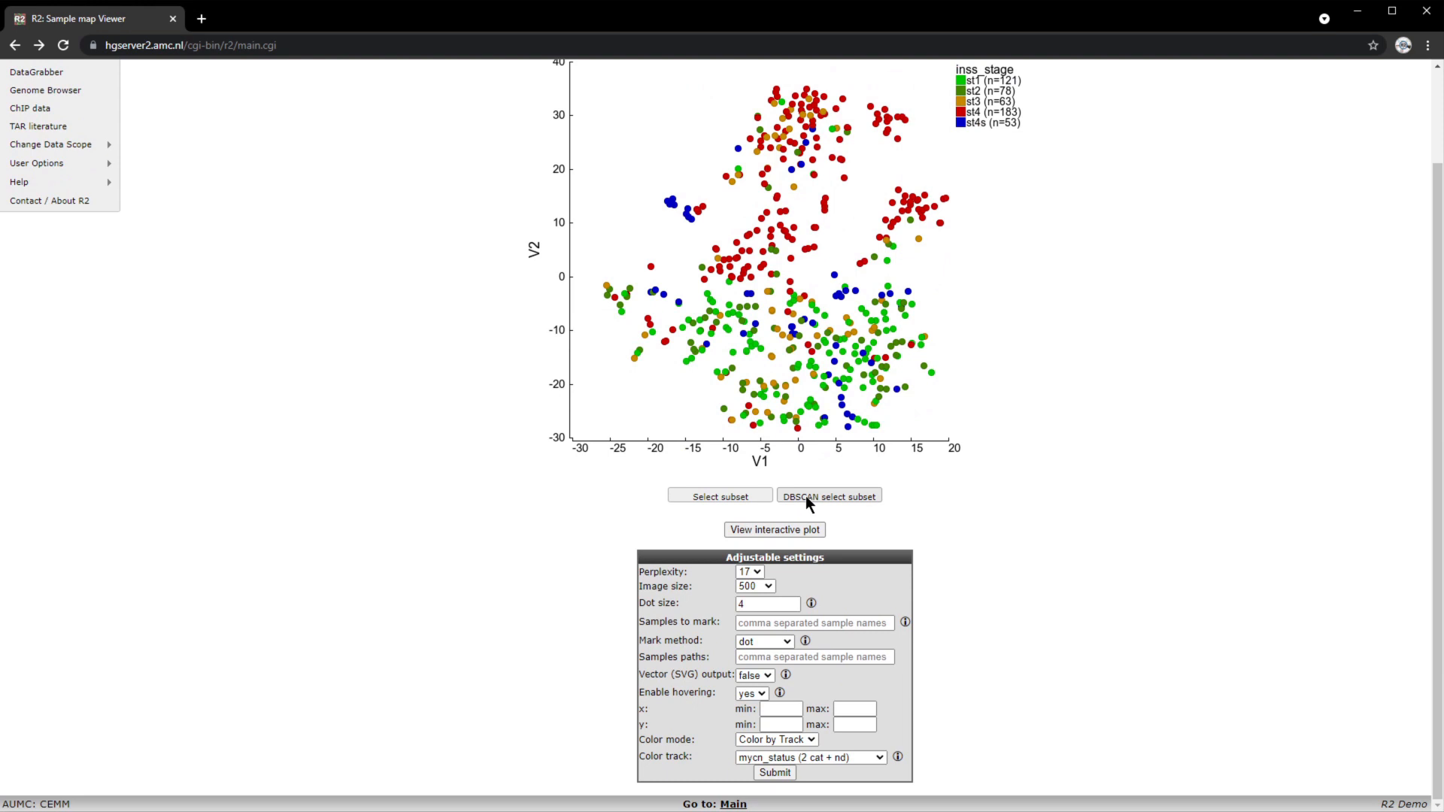
left_click(806, 495)
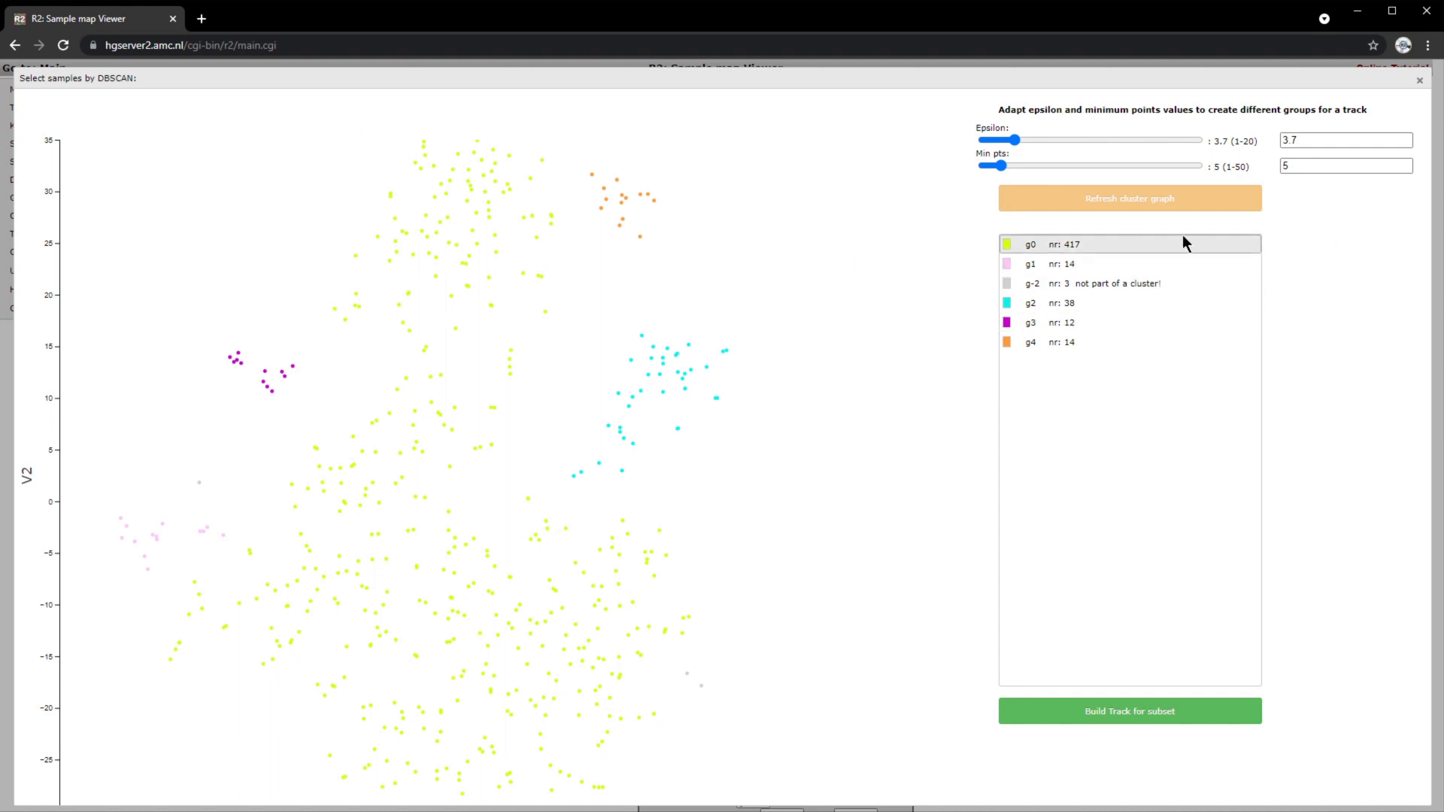
left_click_drag(1316, 141, 1282, 141)
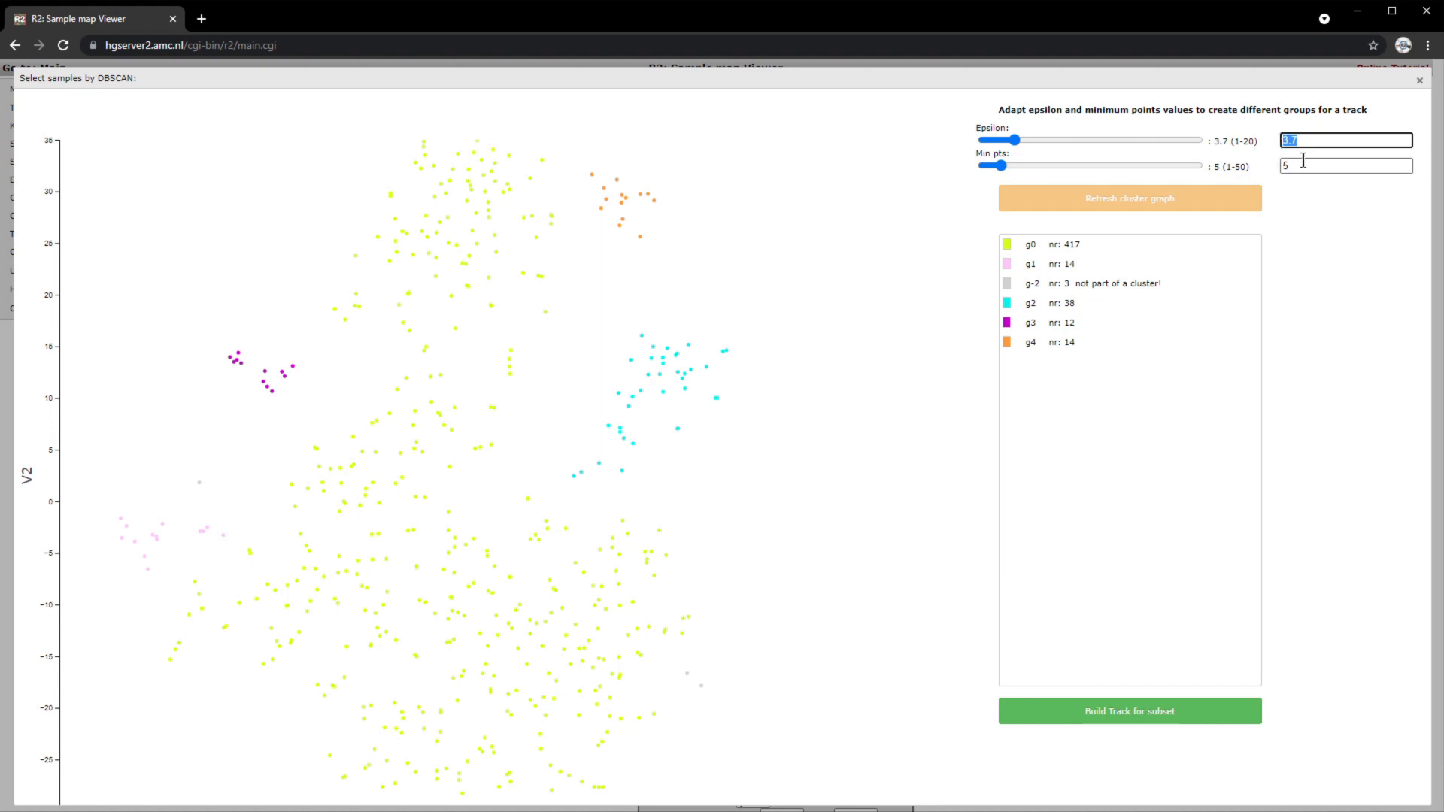
left_click(1283, 166)
left_click(1318, 219)
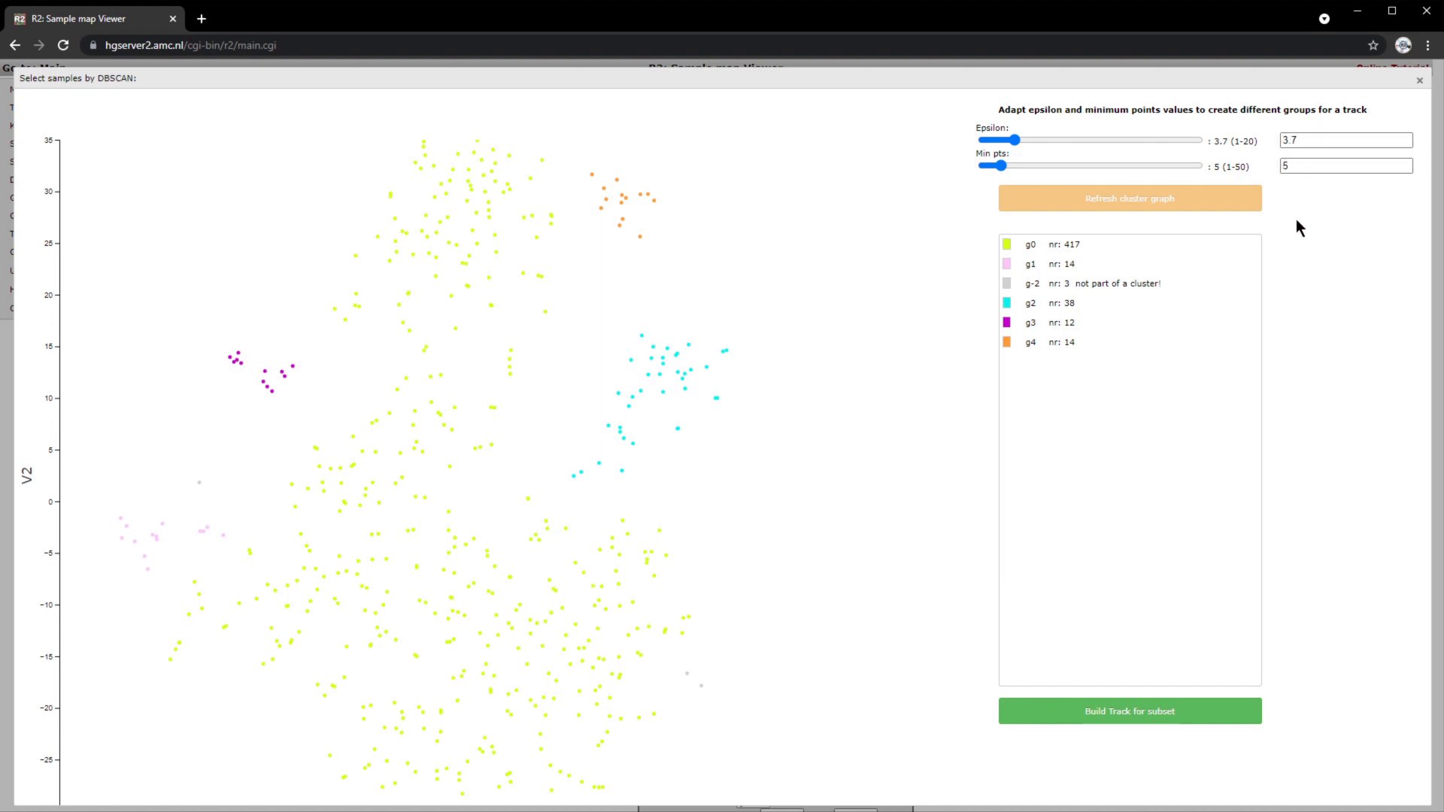
left_click_drag(1295, 142, 1271, 142)
type("4")
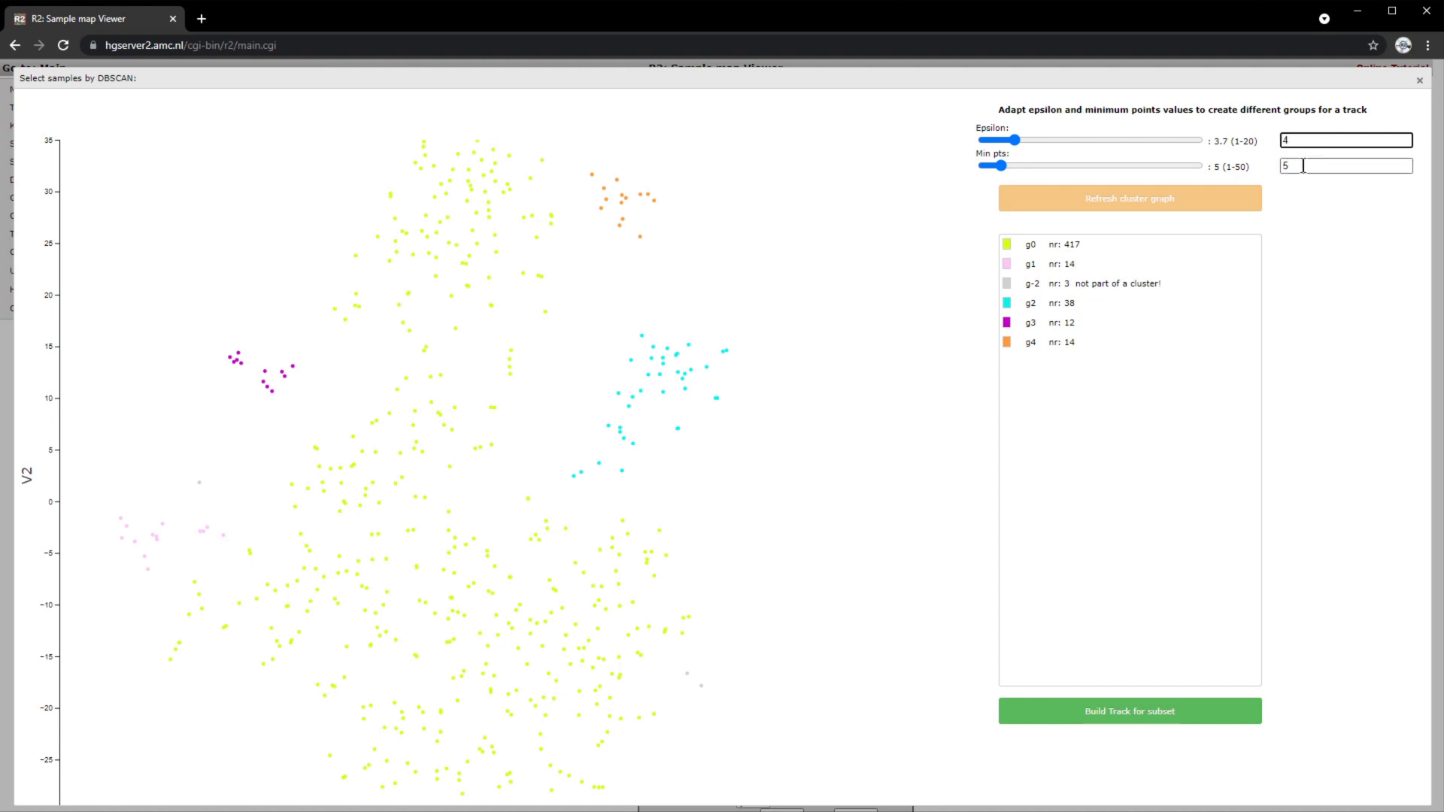
left_click_drag(1304, 166, 1269, 167)
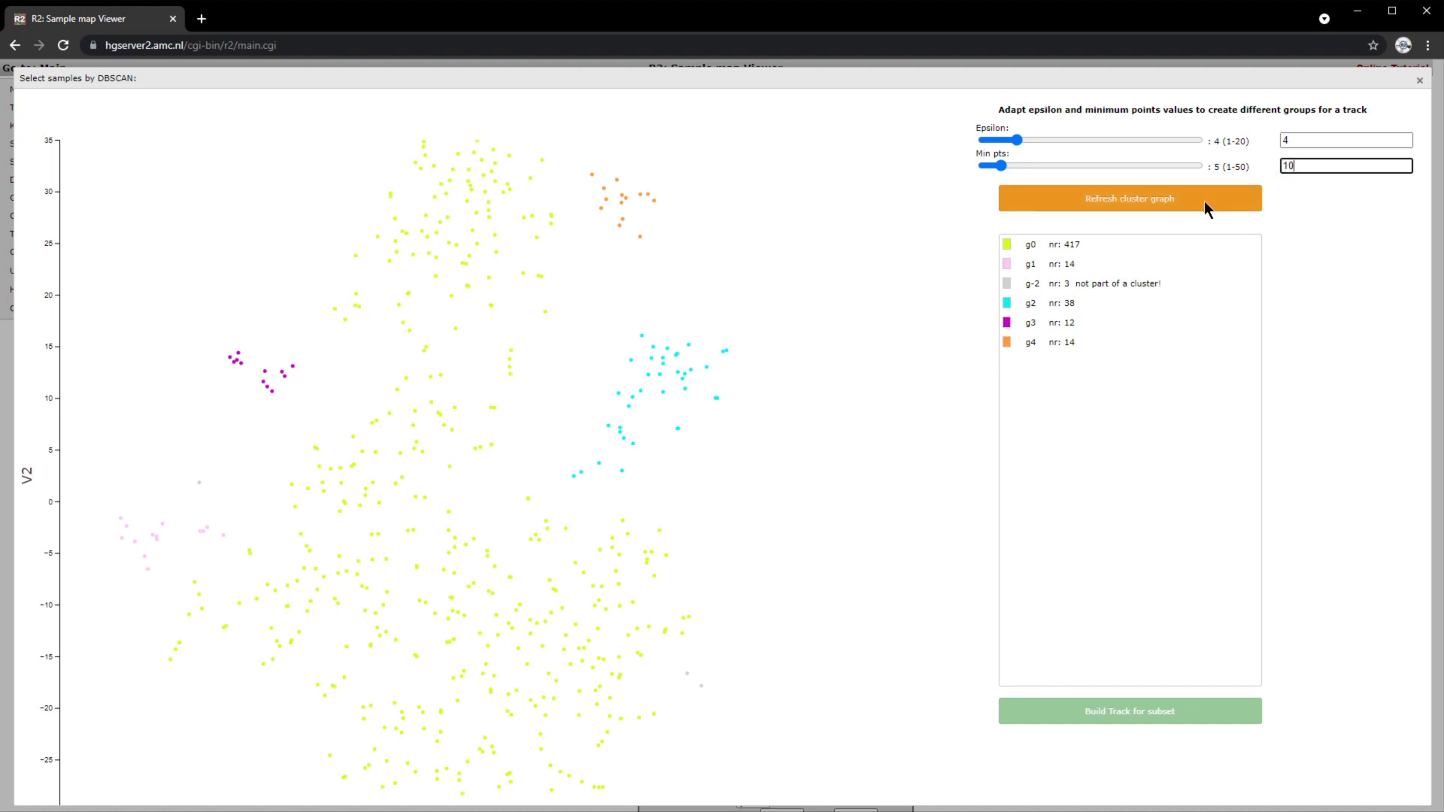
left_click(1162, 199)
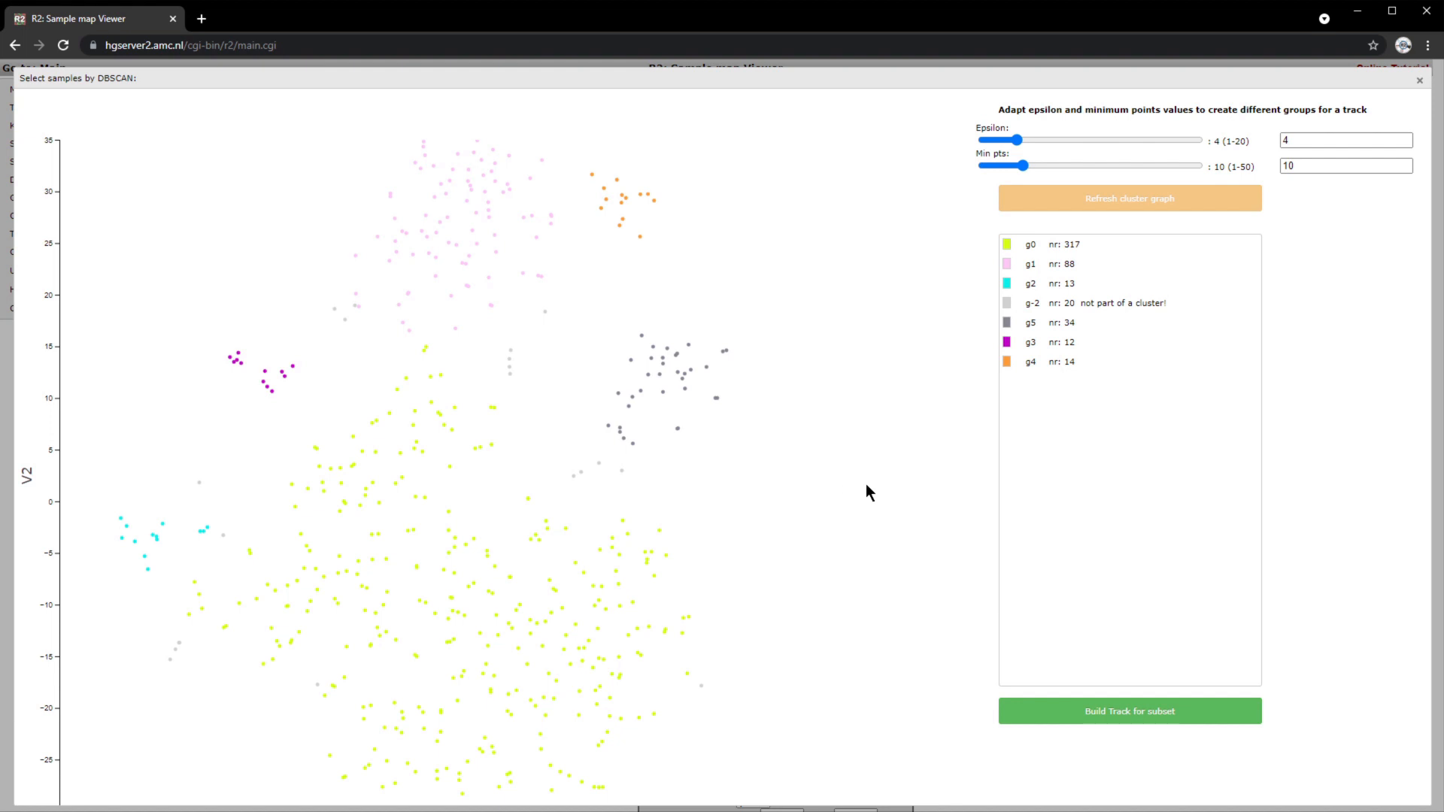
Step: Open the track form for the DBSCAN clusters, review its track name and storage location options, and close it
left_click(1087, 714)
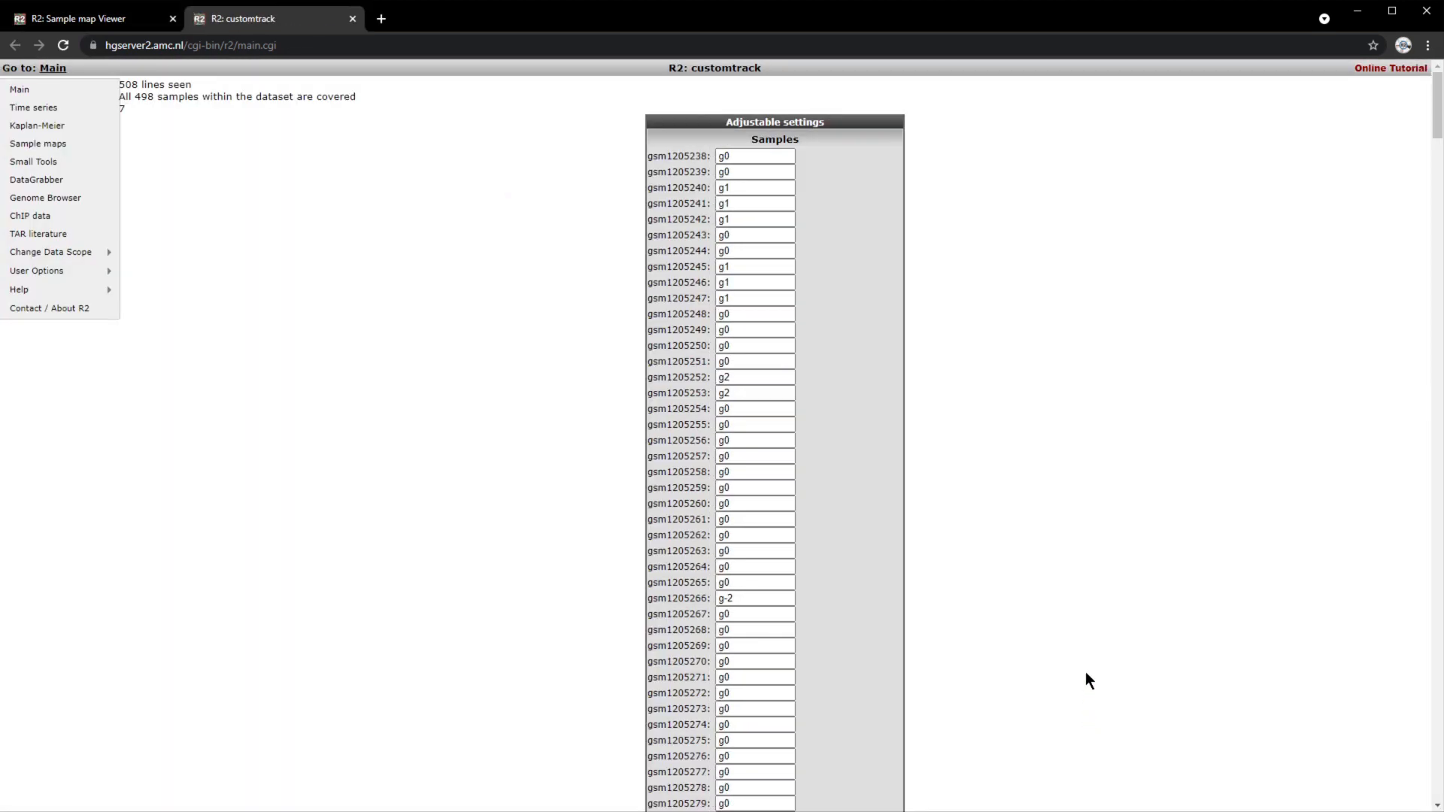
left_click_drag(1437, 105, 1424, 763)
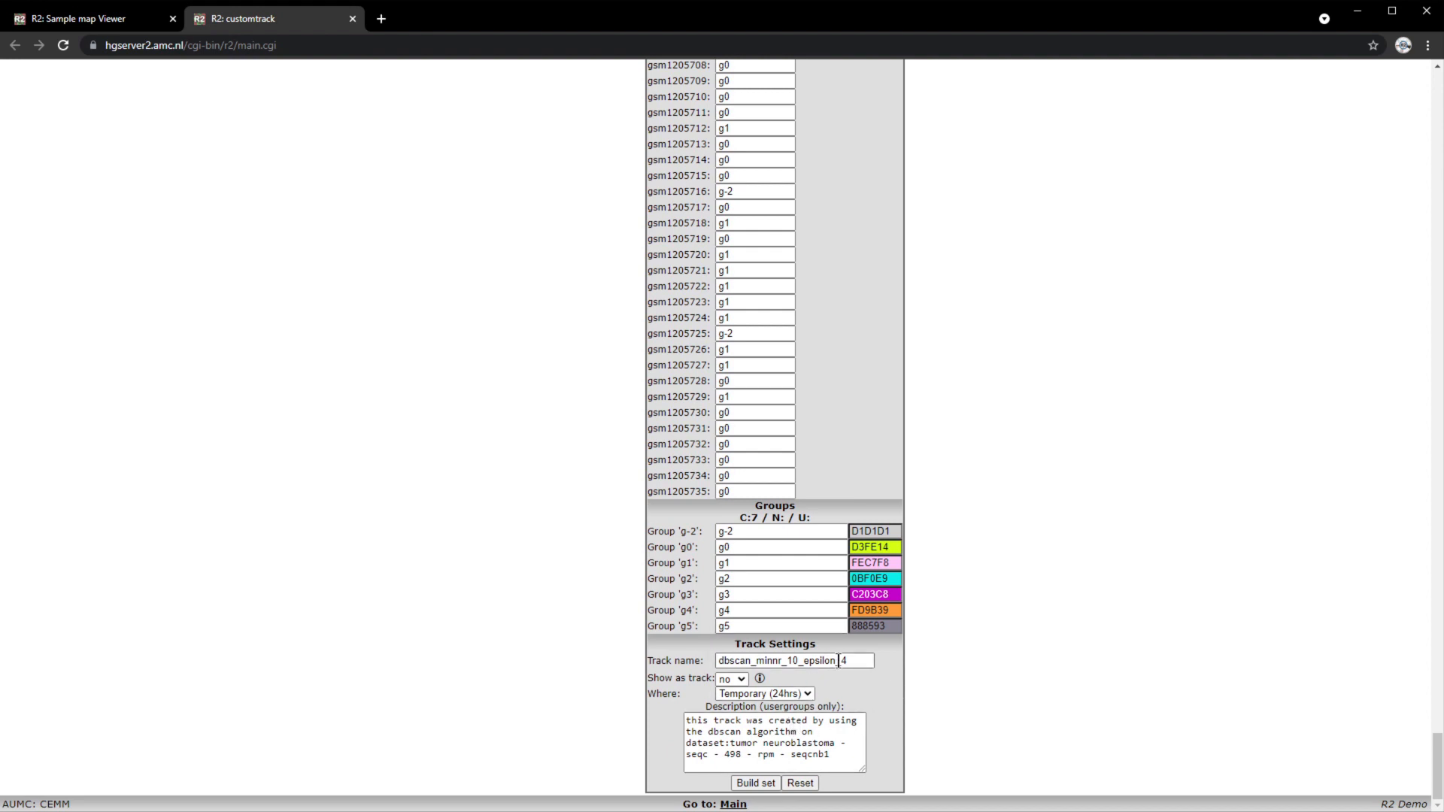
left_click_drag(865, 662, 715, 661)
left_click(926, 682)
left_click(810, 692)
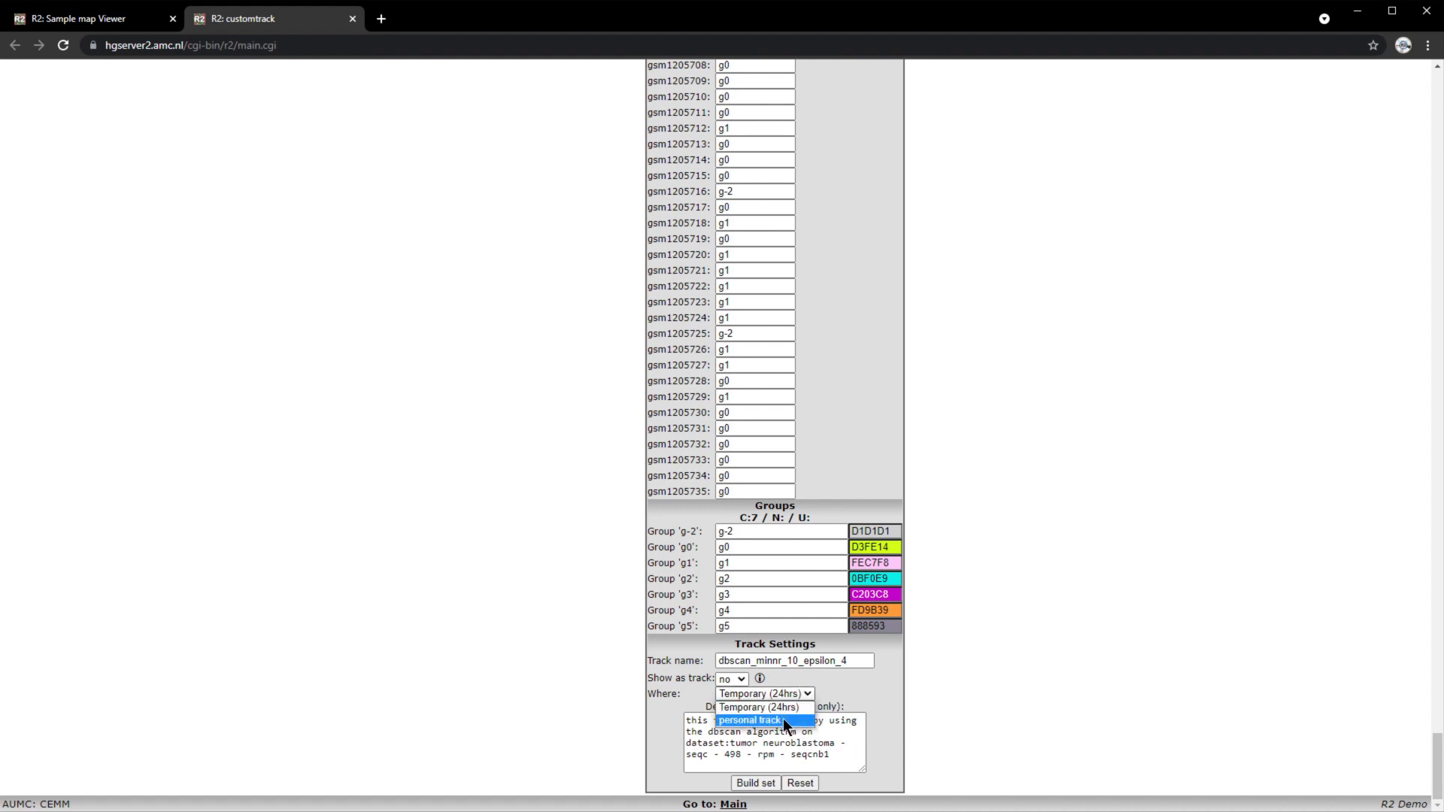
left_click(877, 688)
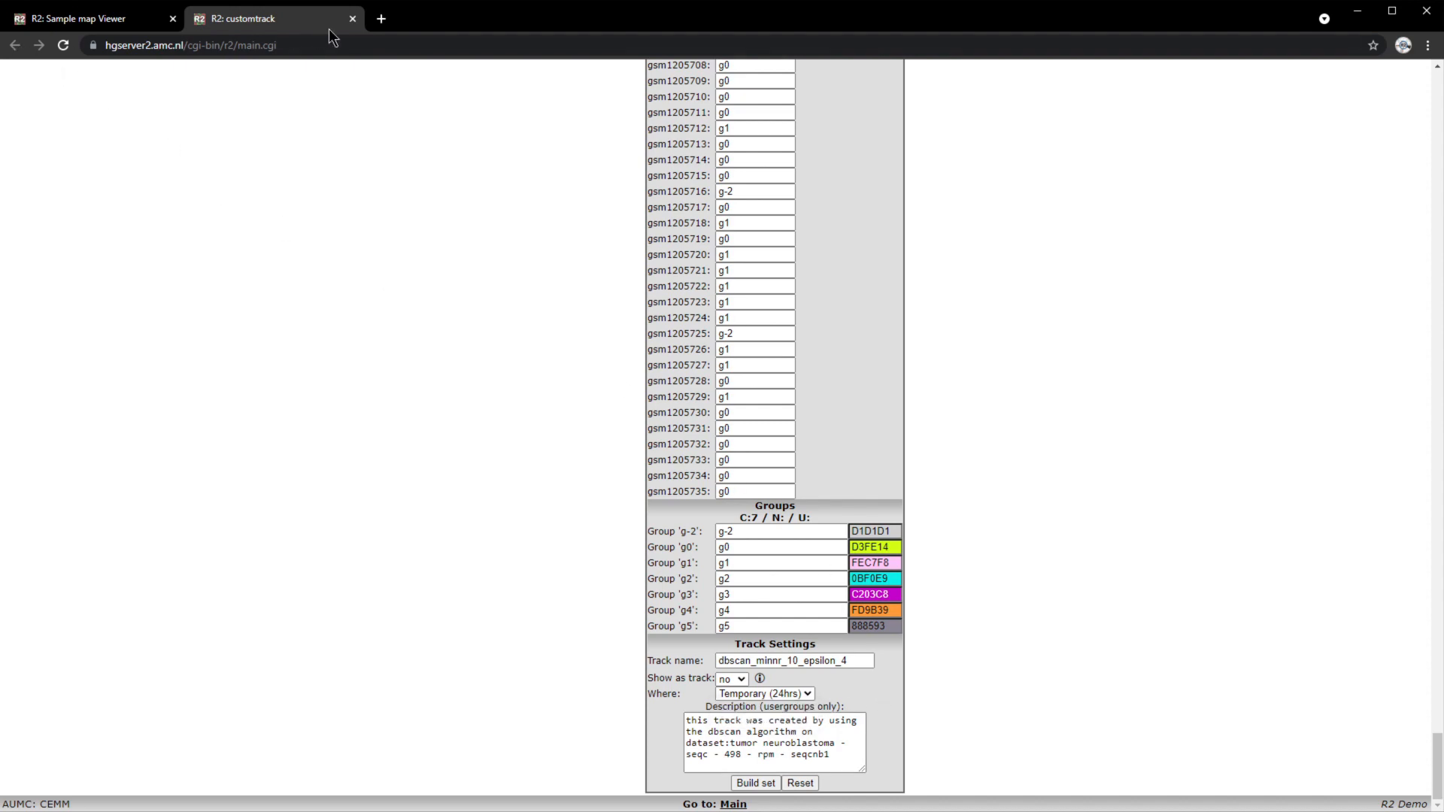
left_click(351, 18)
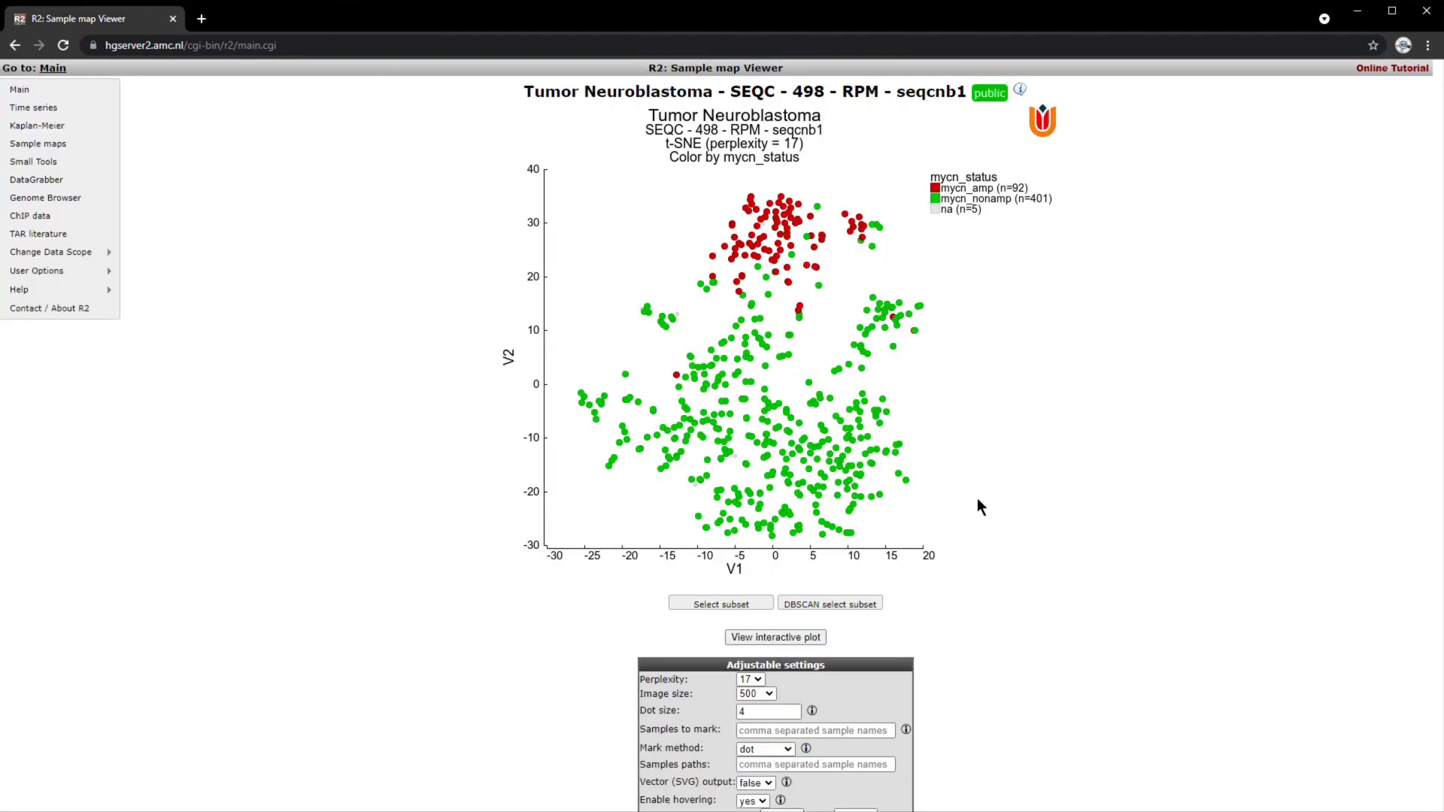
Step: Set the t-SNE map to color by gene, with MYCN (NM_005378) as the gene and reporter
scroll(977, 498, "down", 2)
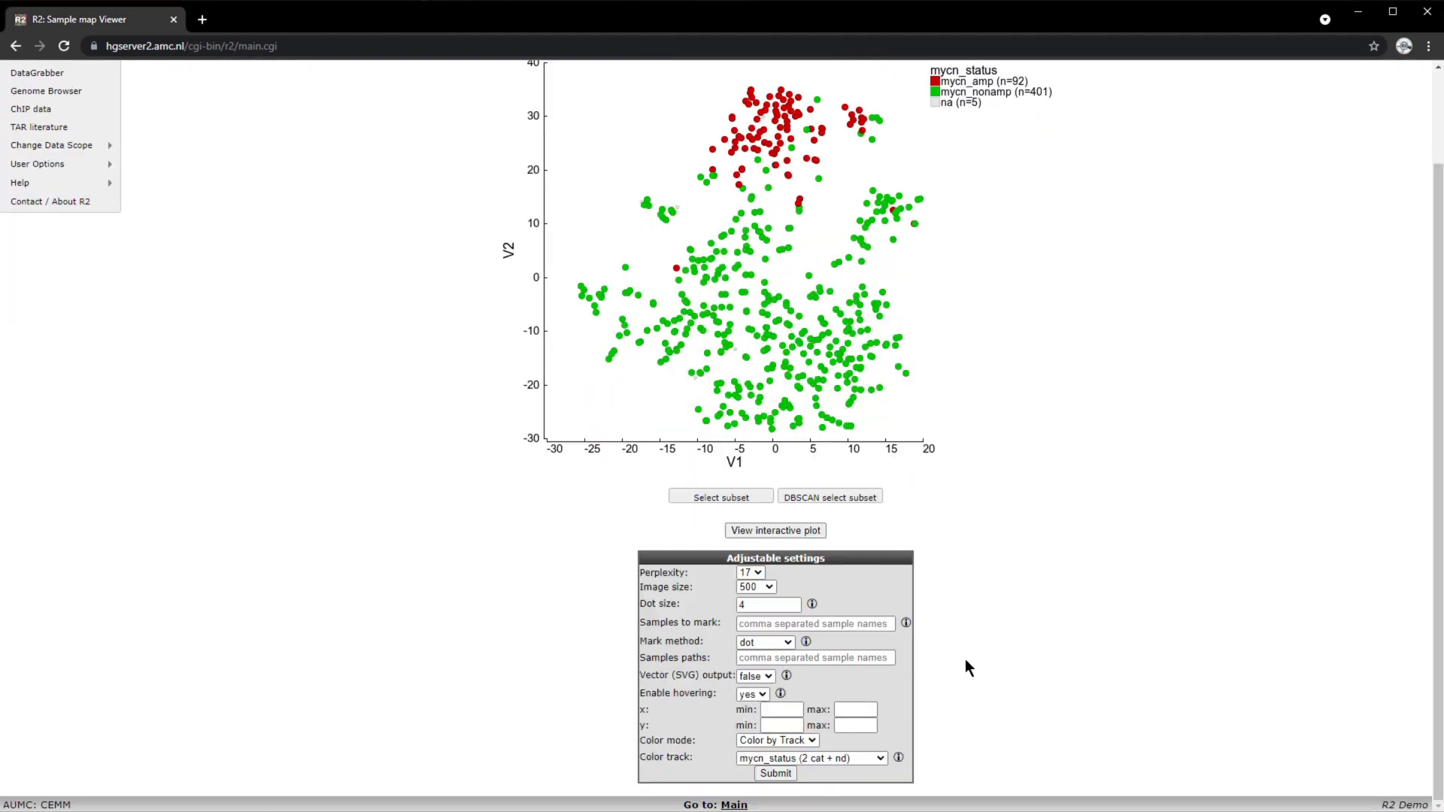
left_click(810, 743)
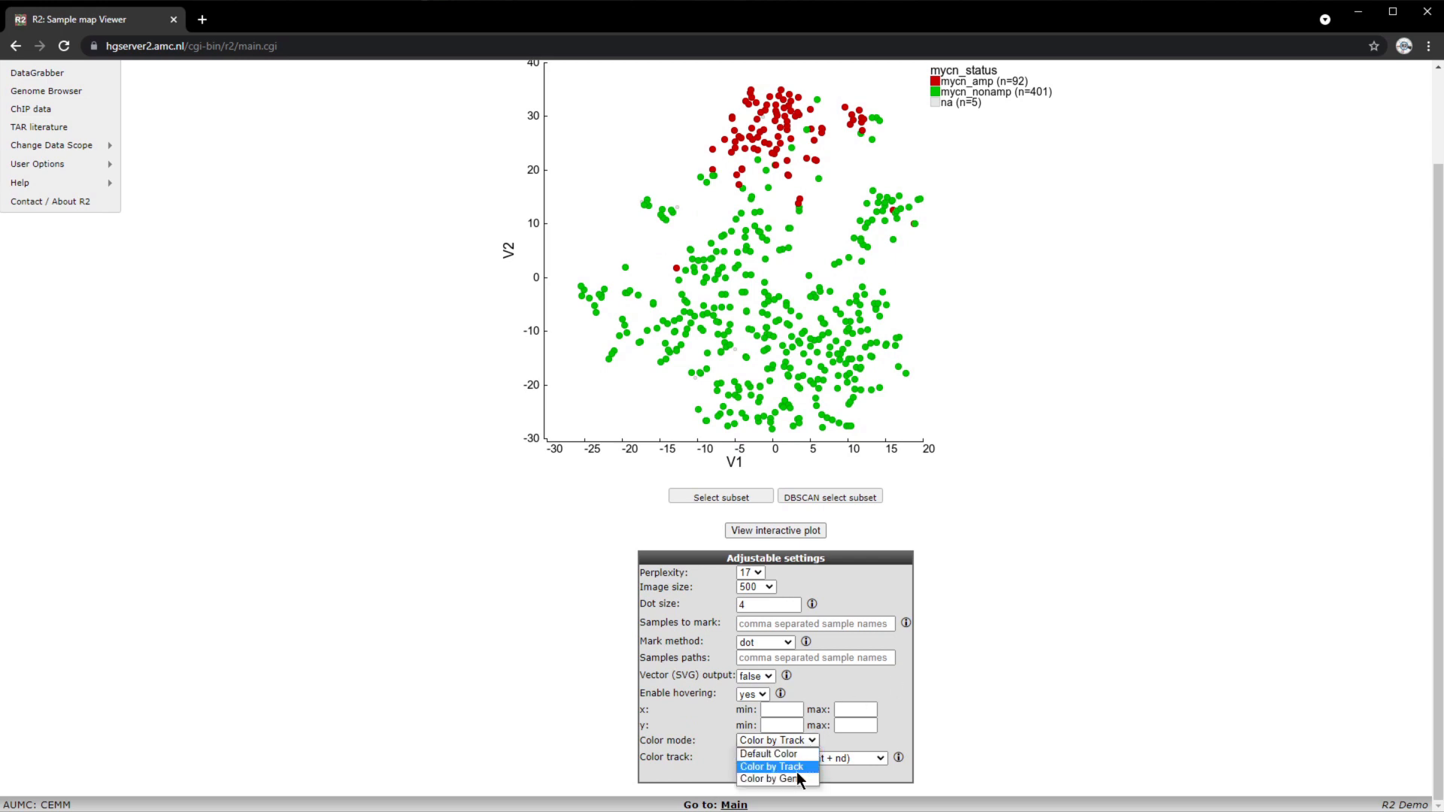
left_click(798, 779)
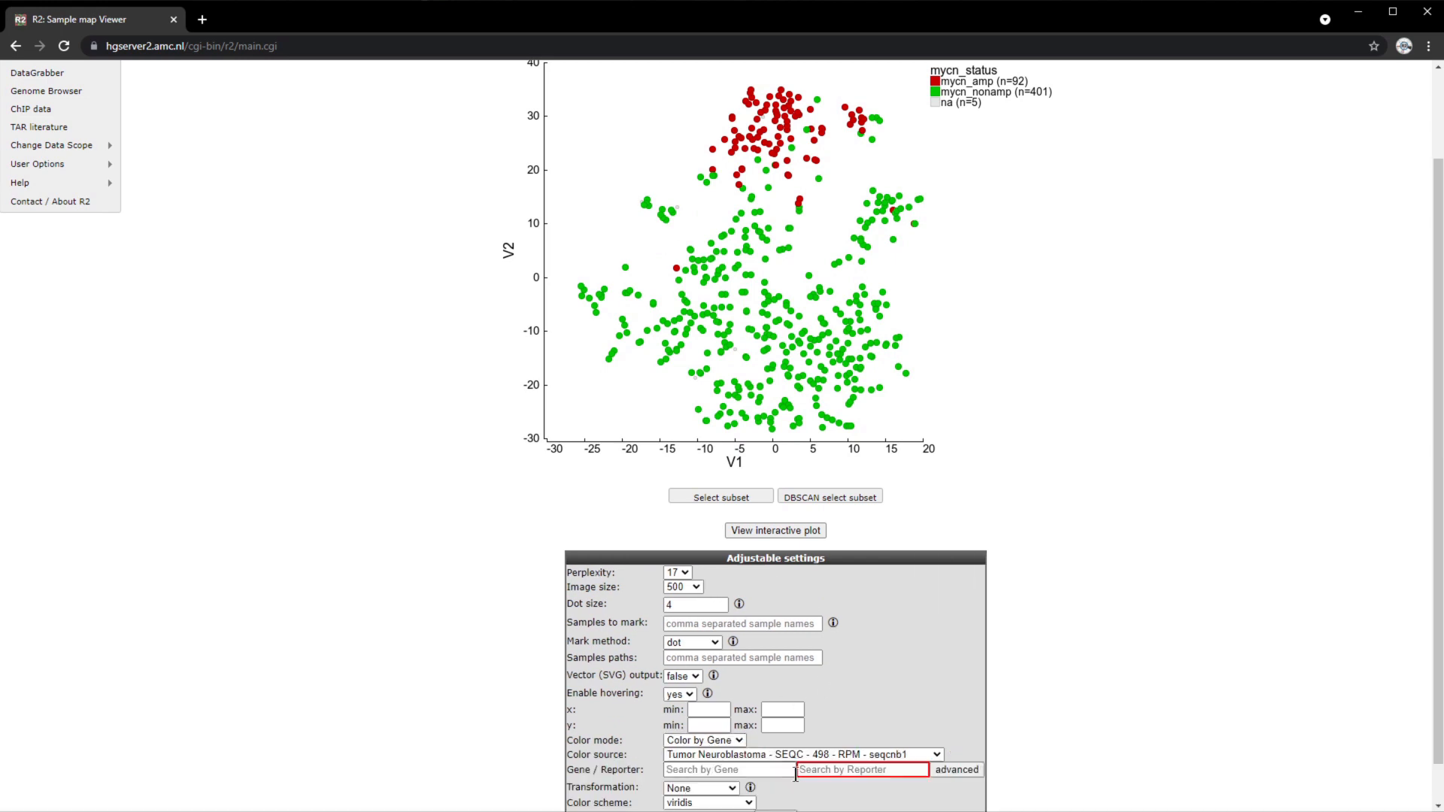
left_click(780, 770)
type("mycn")
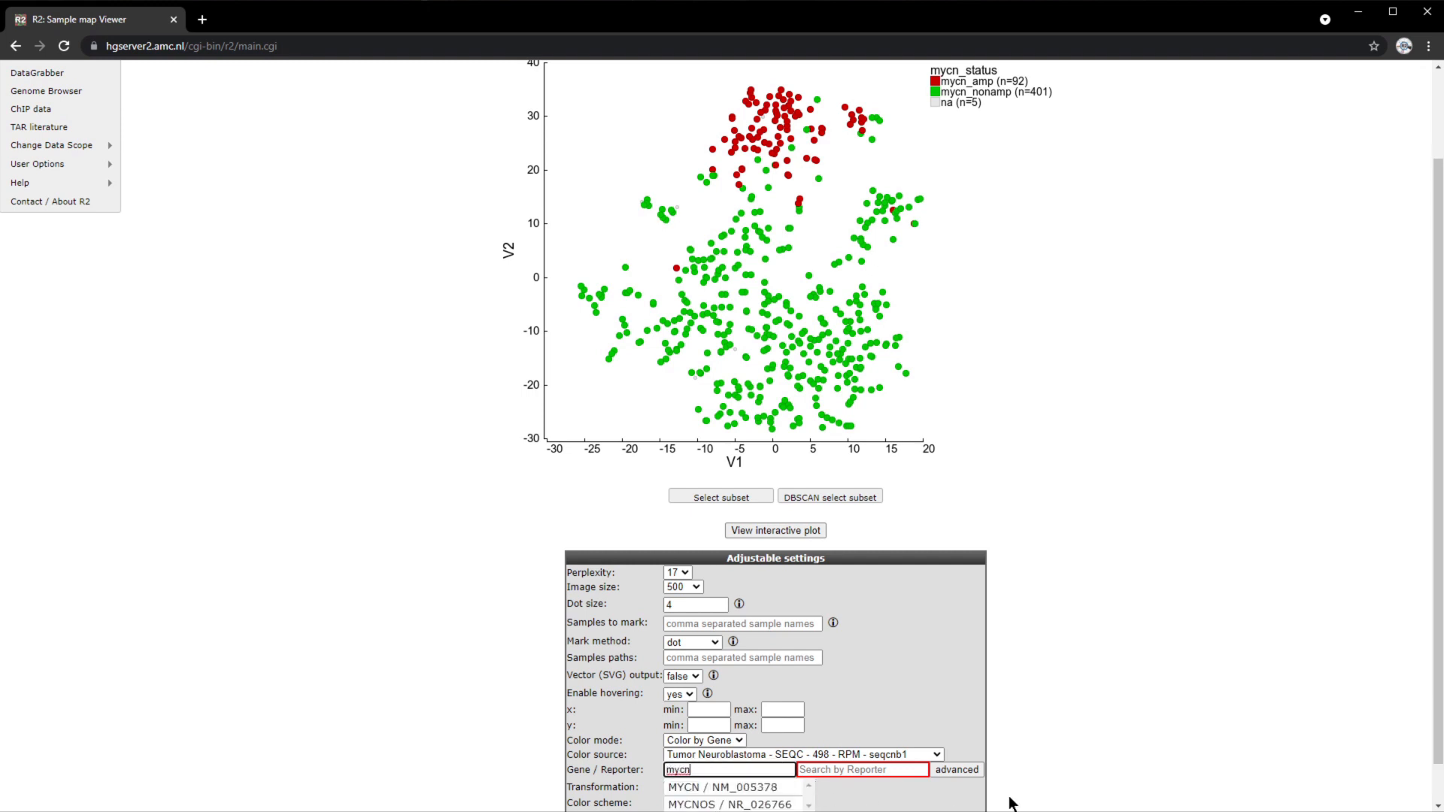
key("Down")
key("Return")
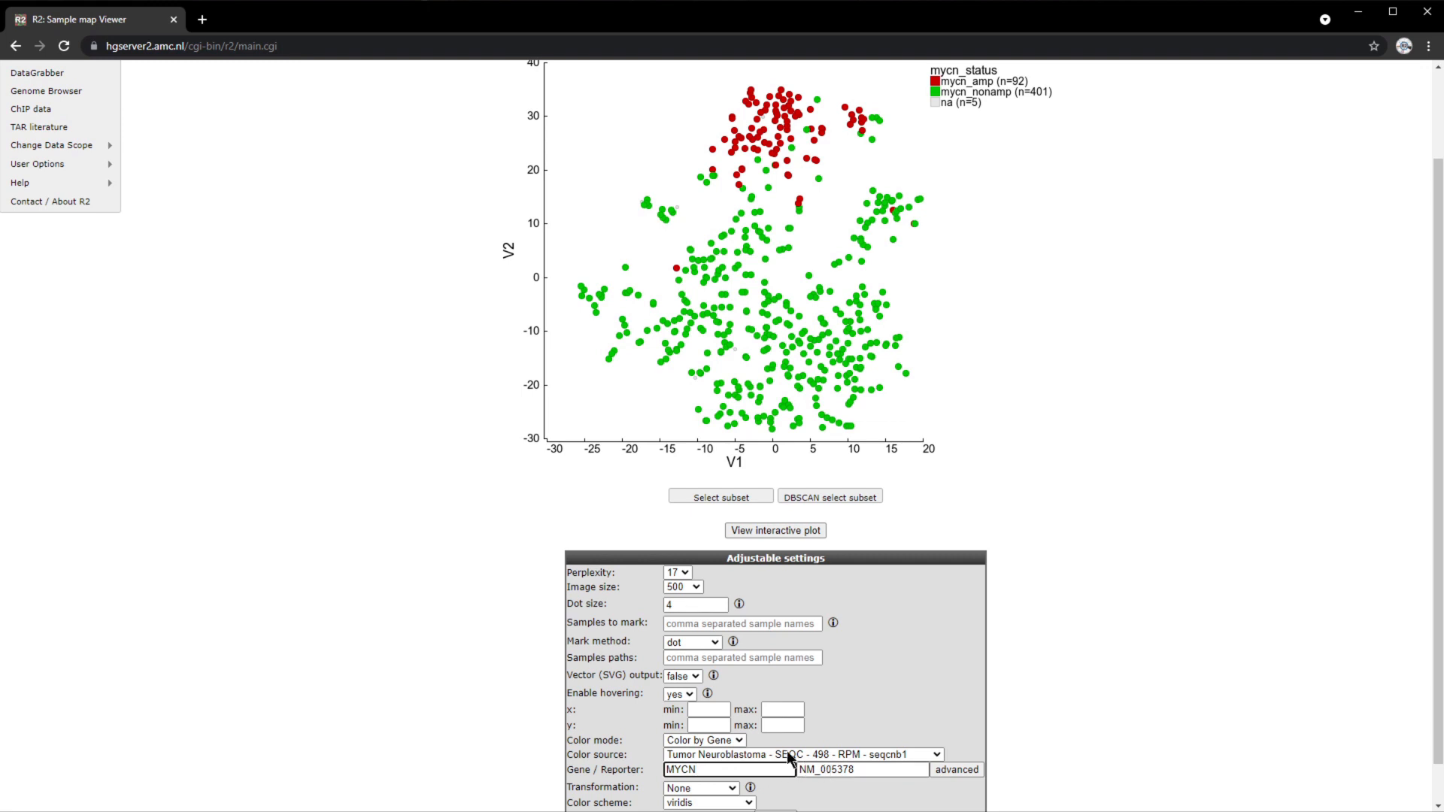
Step: Apply the BuYlRd(7) color scheme to the MYCN expression coloring and redraw the map
scroll(786, 750, "down", 2)
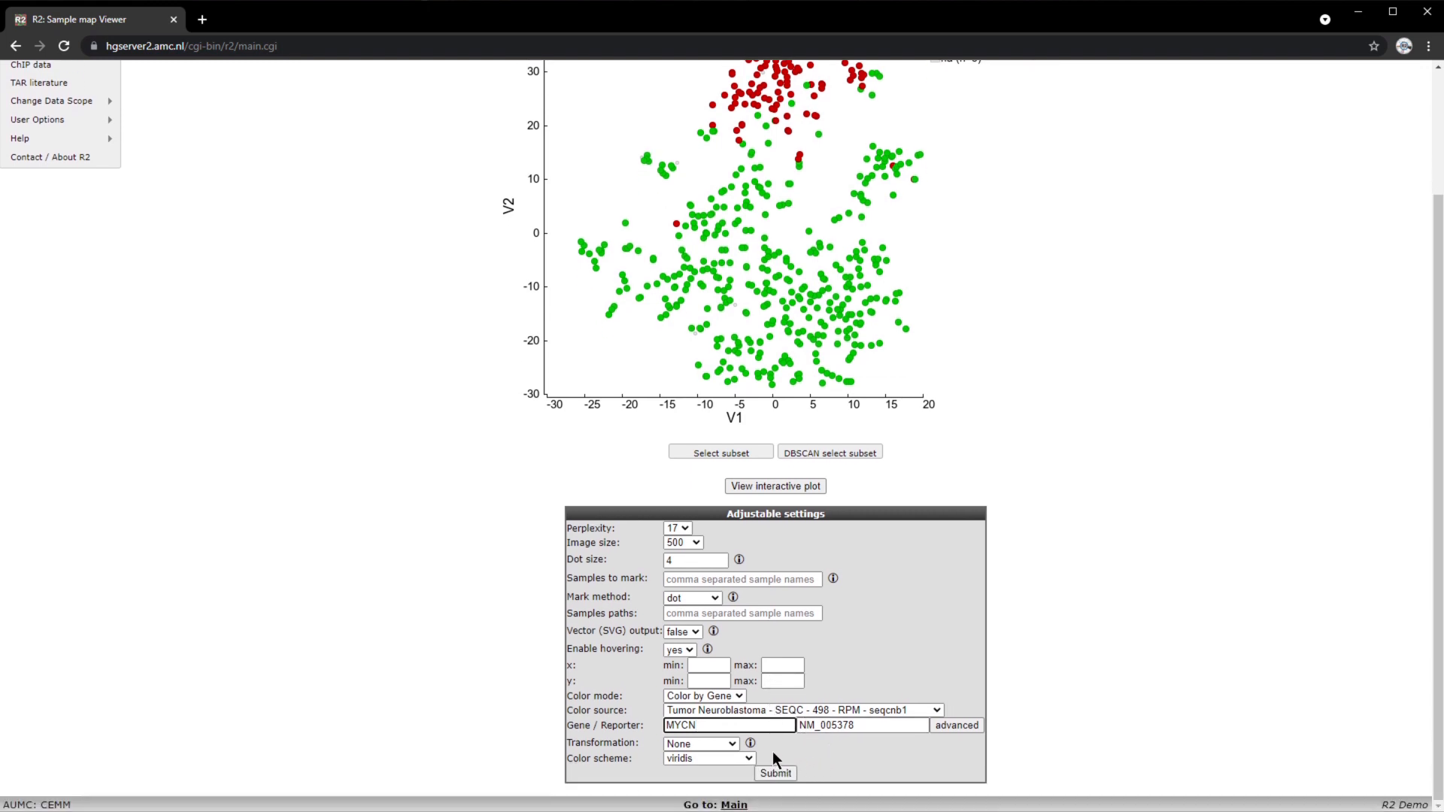
left_click(750, 758)
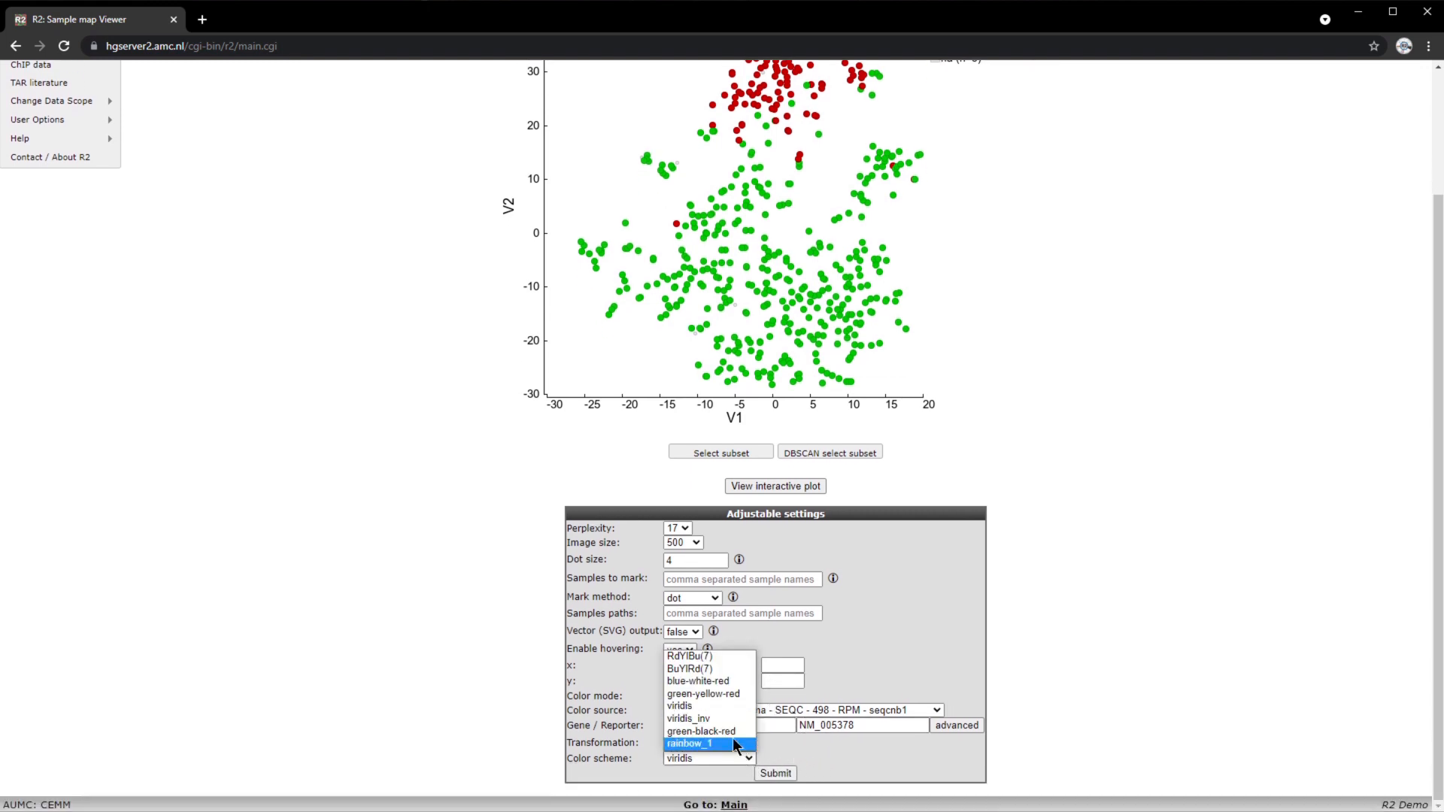
left_click(689, 670)
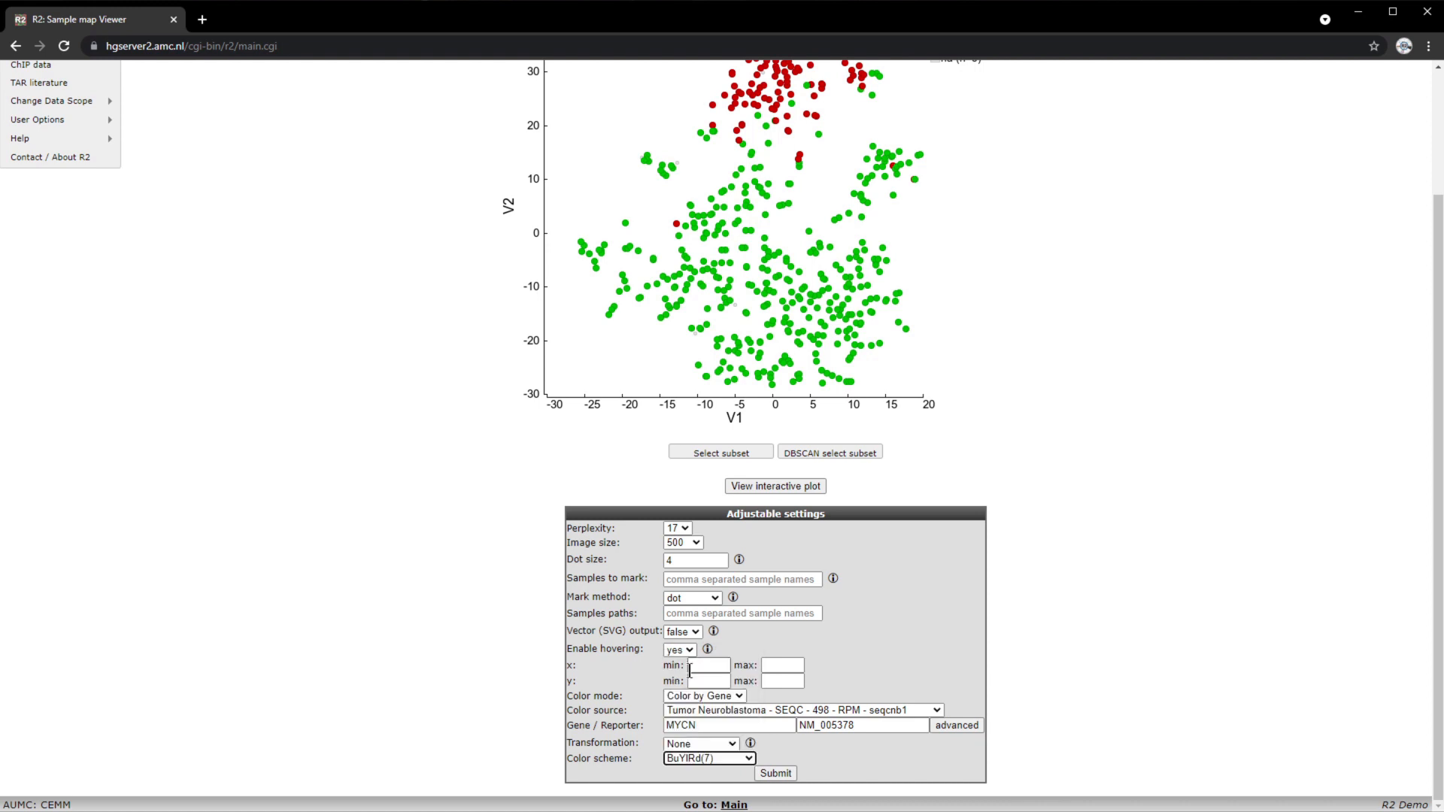
left_click(771, 773)
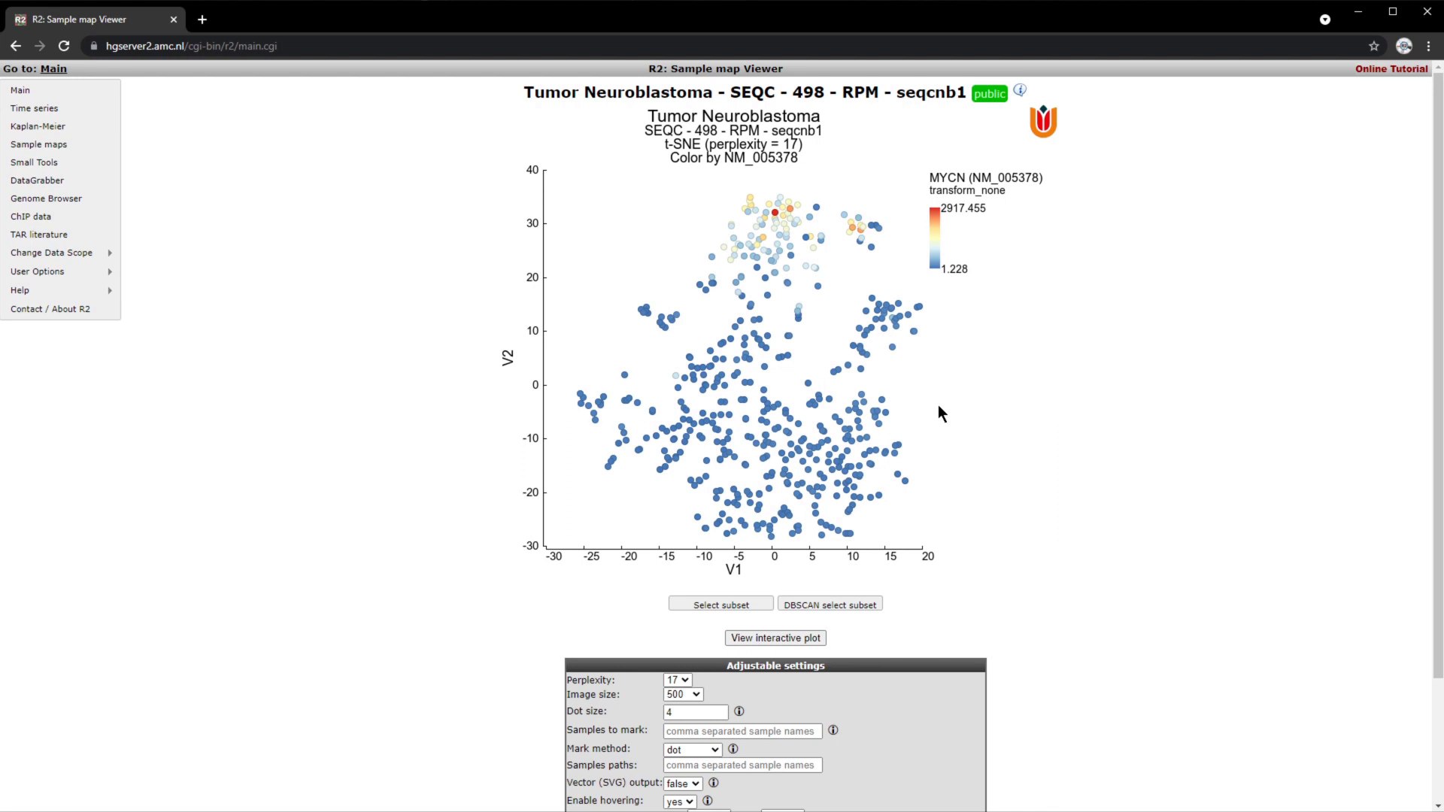
scroll(960, 394, "down", 2)
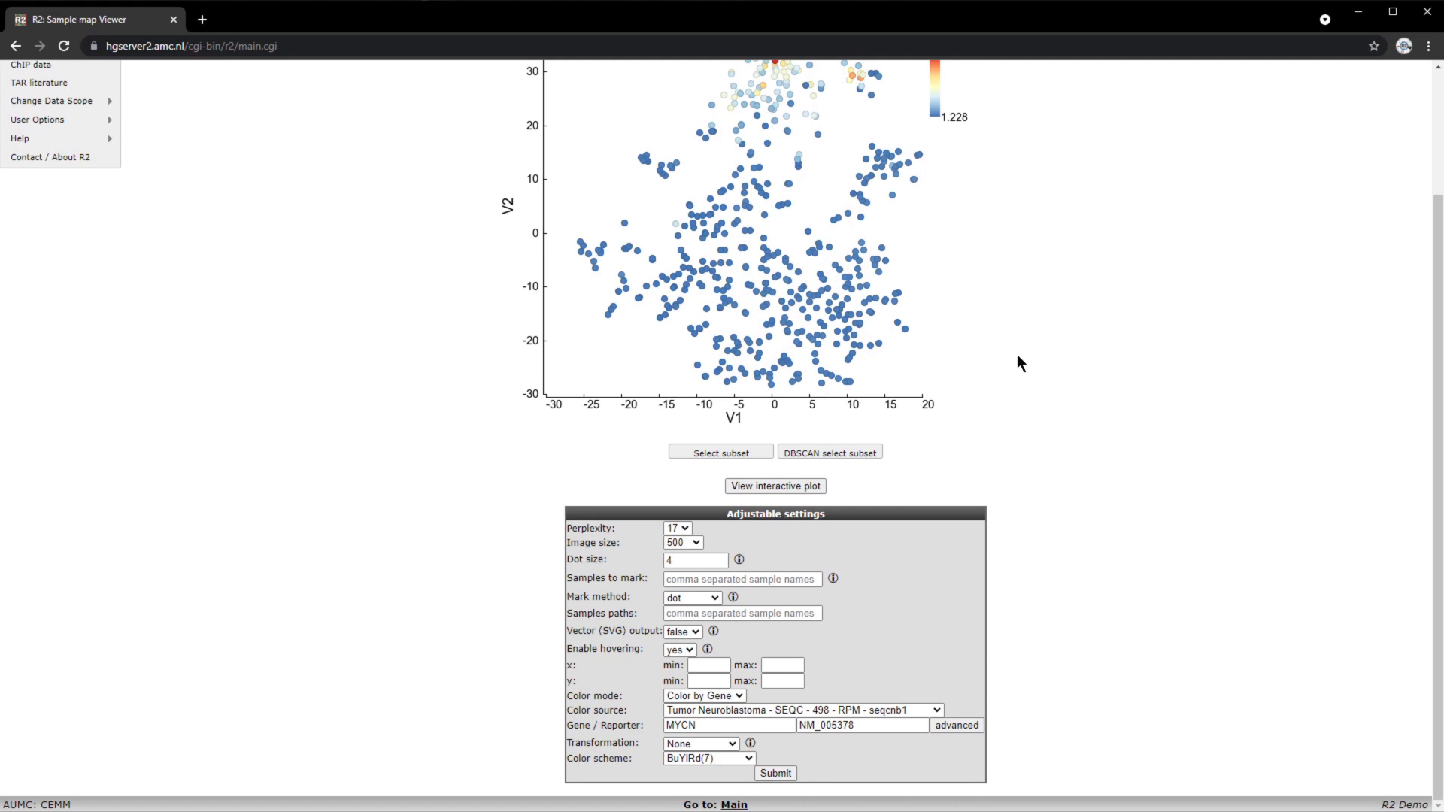
scroll(344, 316, "up", 2)
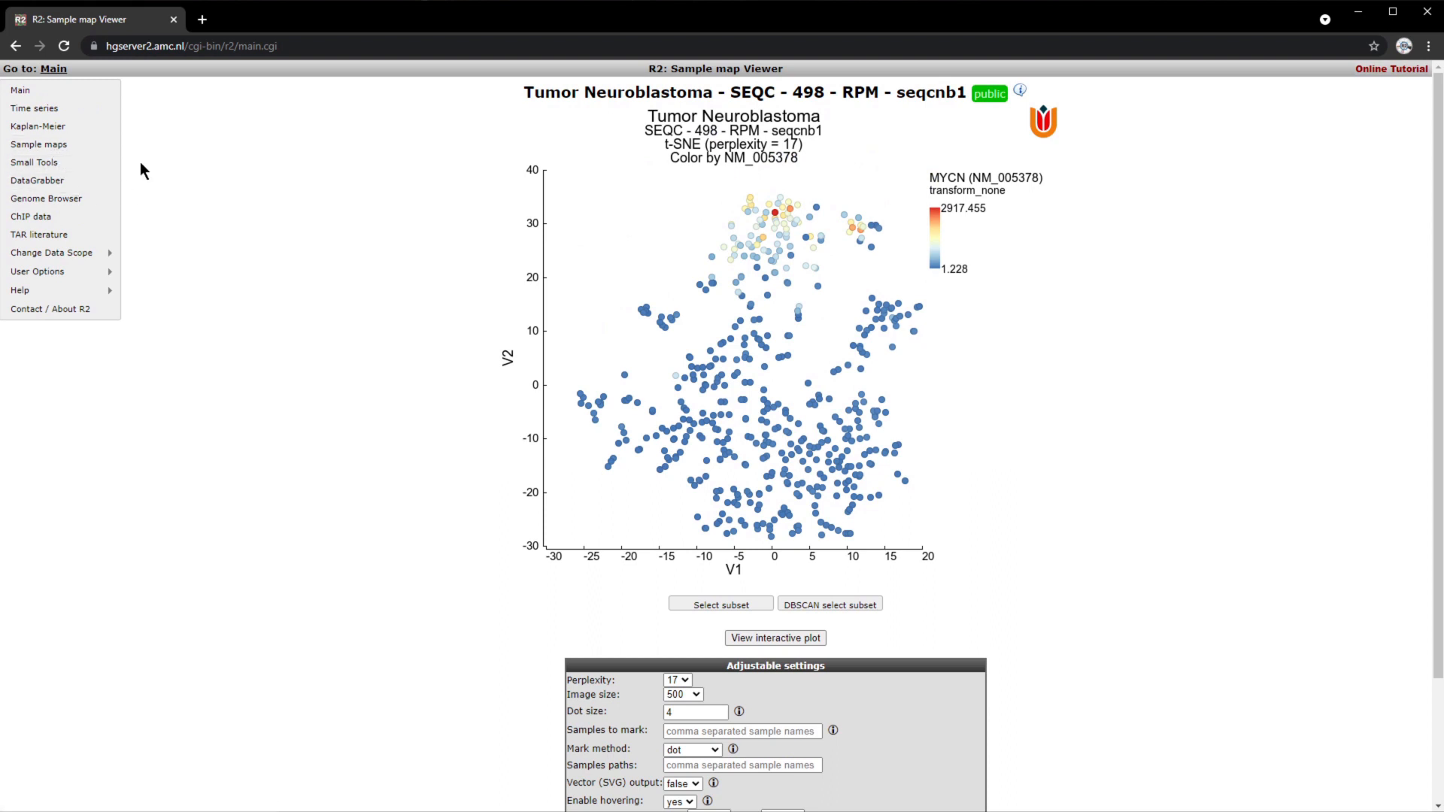
Step: Filter the sample map collection by dataset class "ccle" and open the Broad Cancer Cell Line Encyclopedia UMAP map created 2021-01-08
left_click(36, 148)
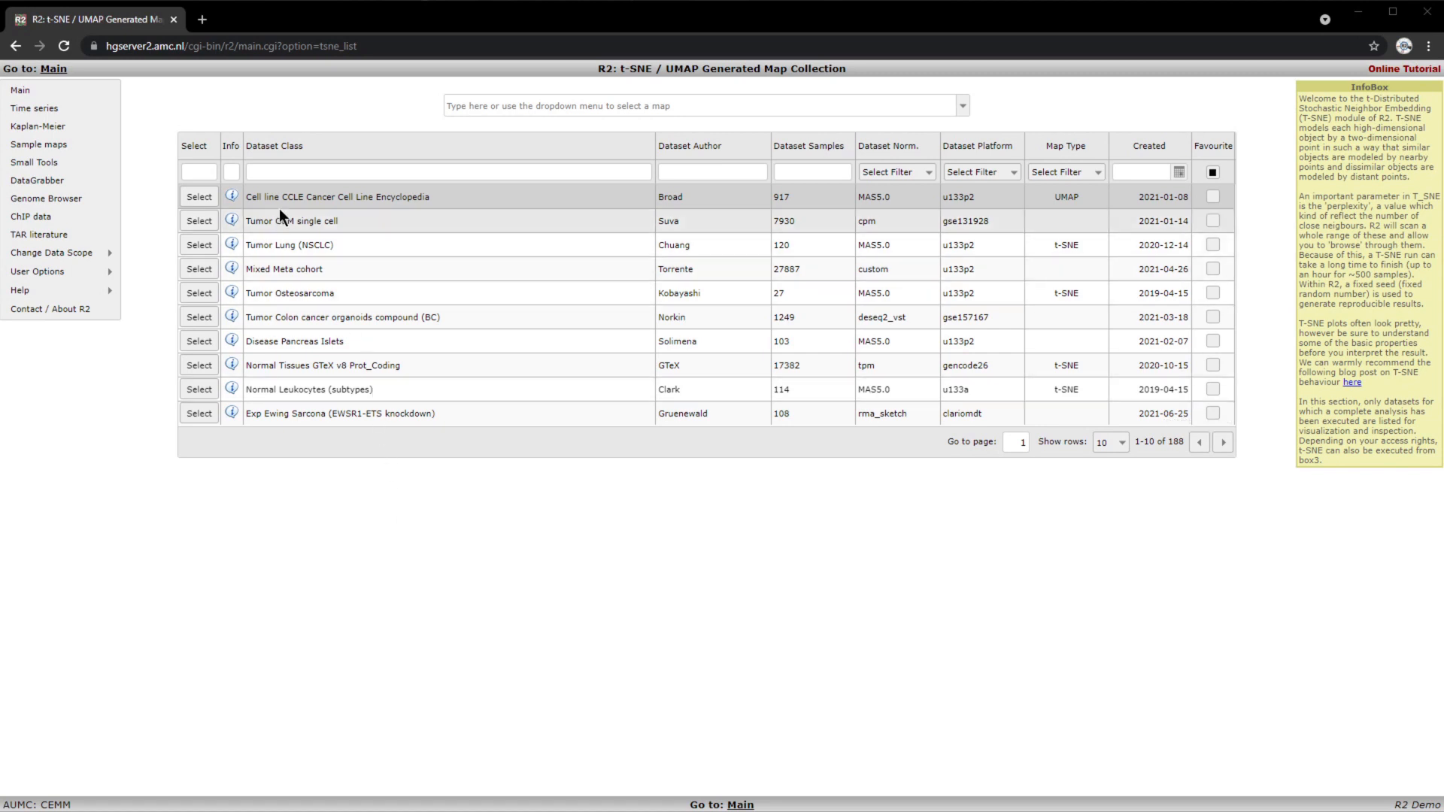
left_click(272, 171)
type("d")
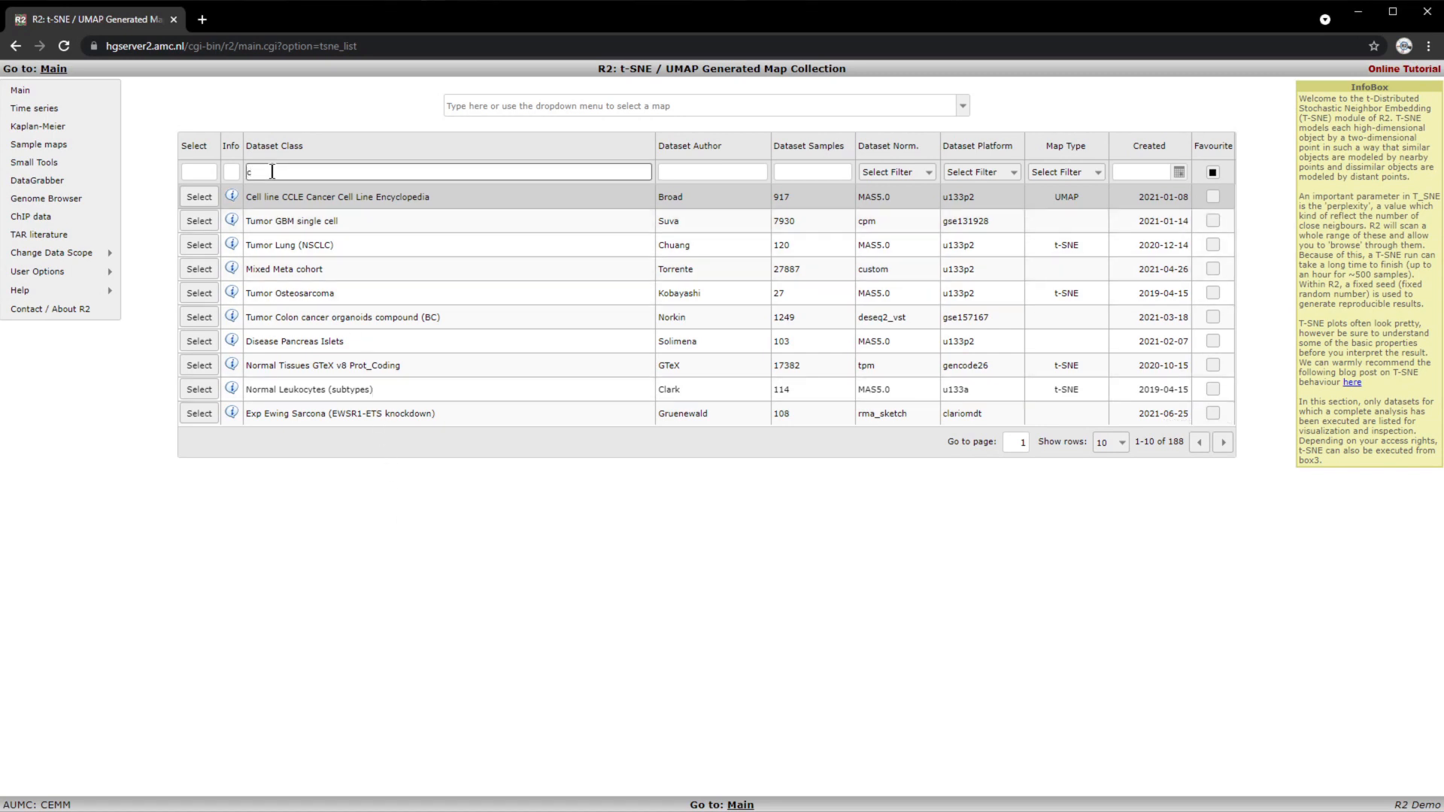
type("d")
type("le")
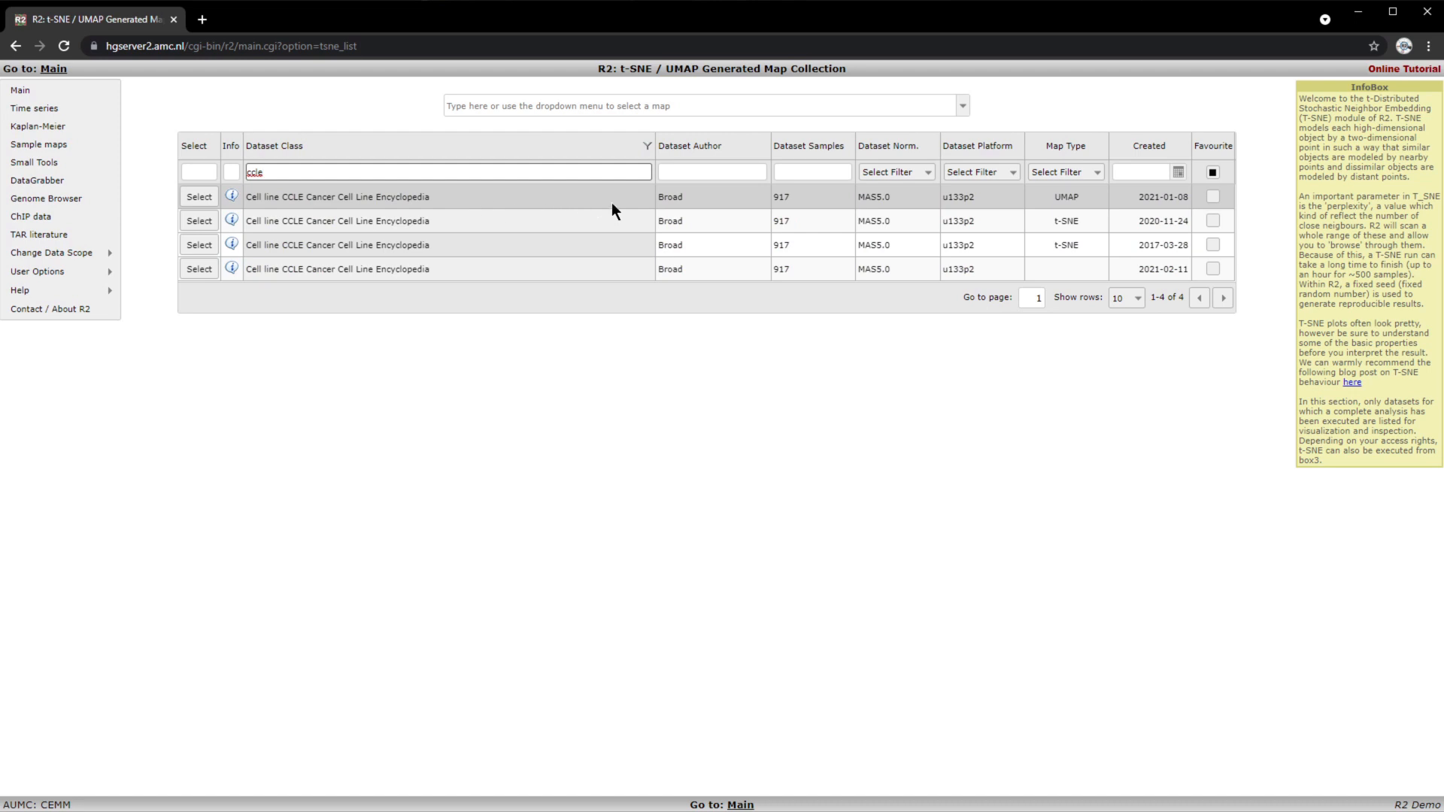
left_click(779, 197)
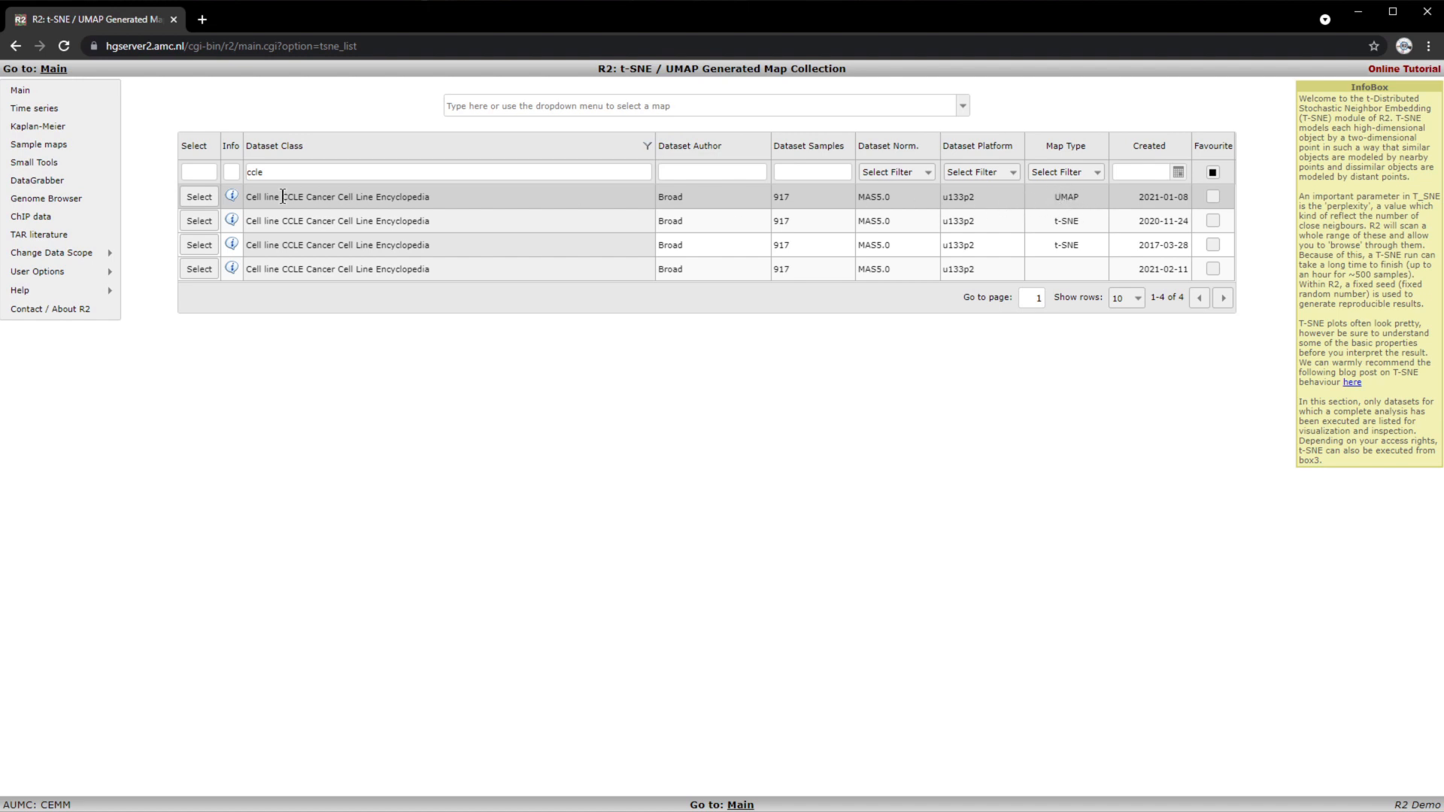
left_click(197, 197)
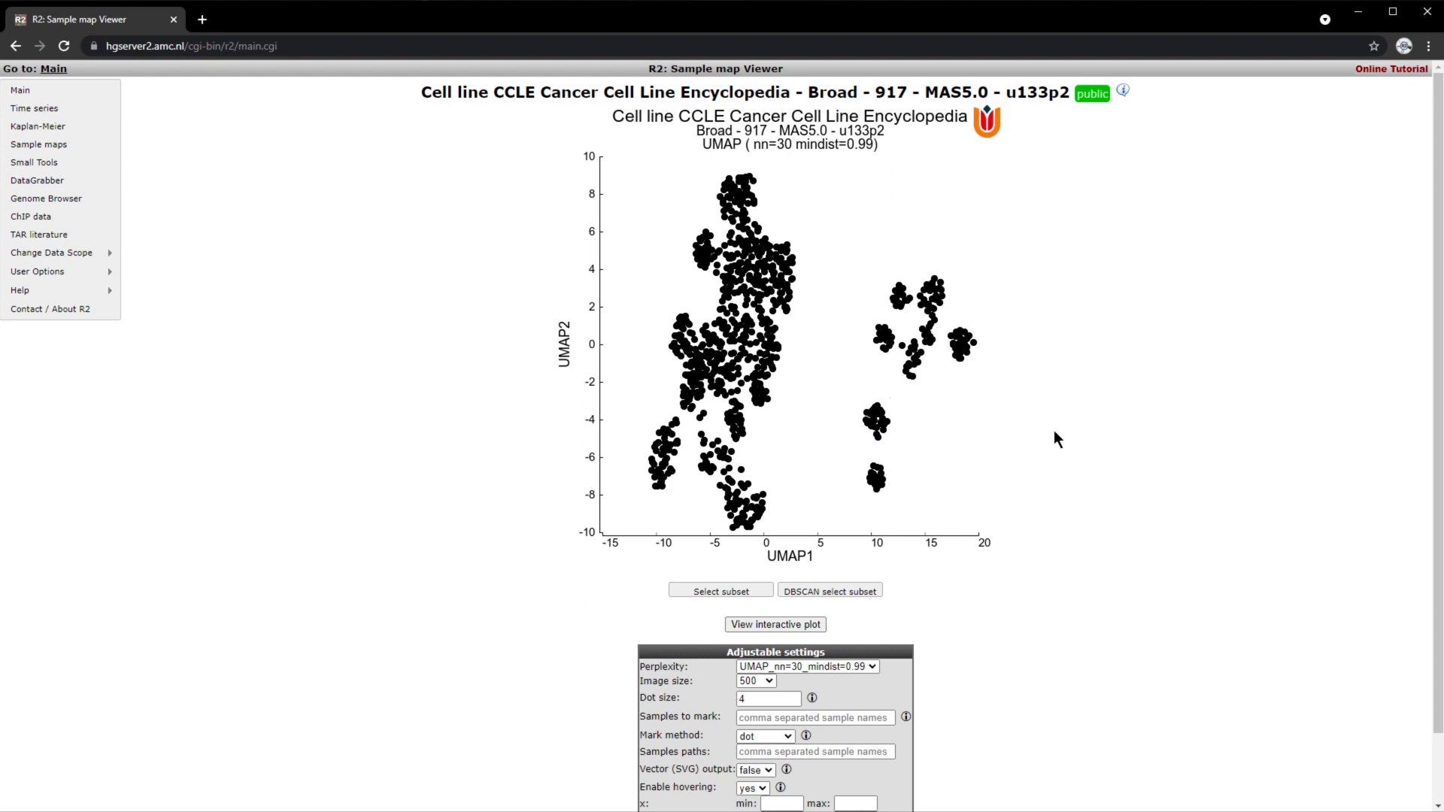
Step: Review the available UMAP nn and mindist combinations for the cell line map, leaving the current choice in place
scroll(1042, 435, "down", 1)
scroll(1041, 435, "up", 1)
scroll(1041, 436, "down", 1)
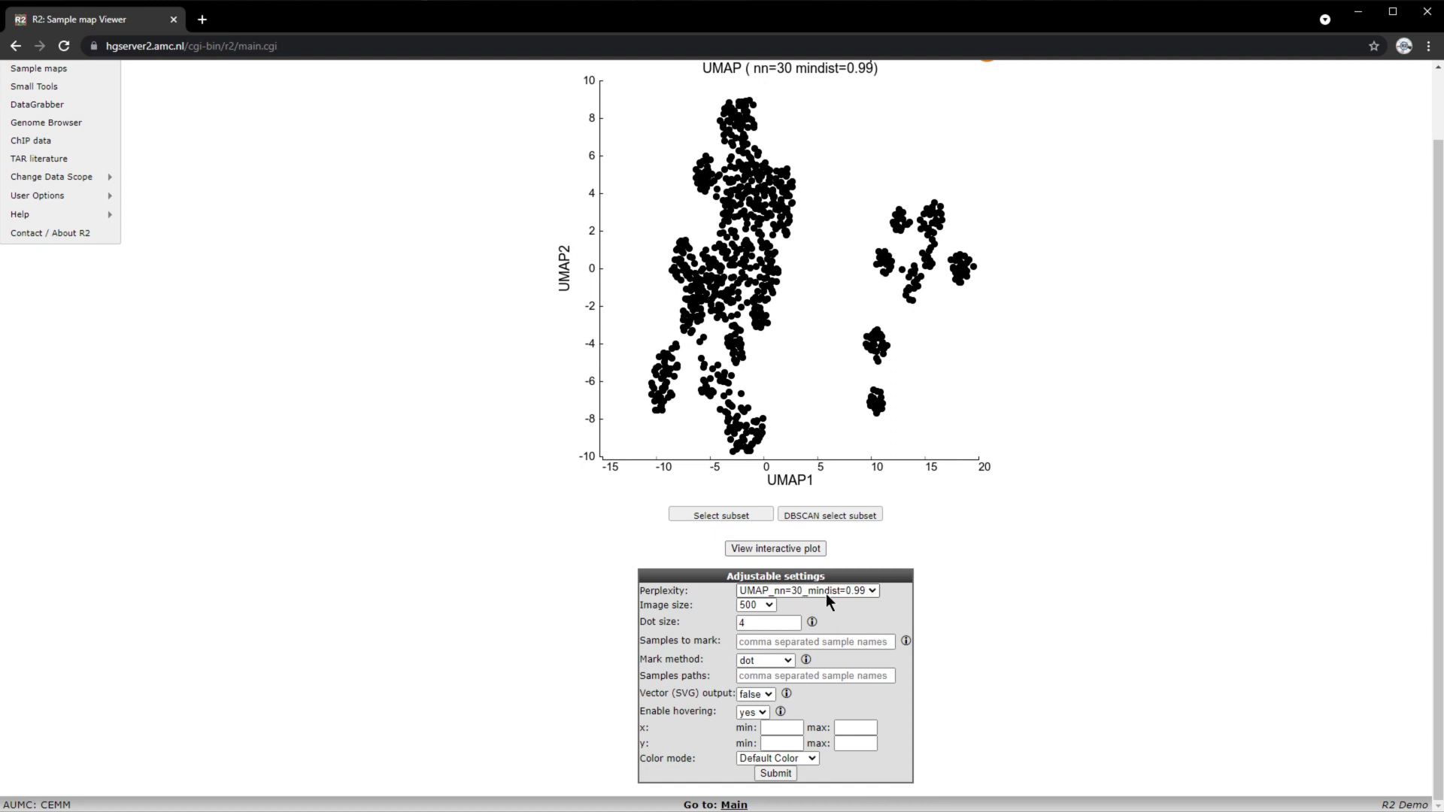
left_click(869, 590)
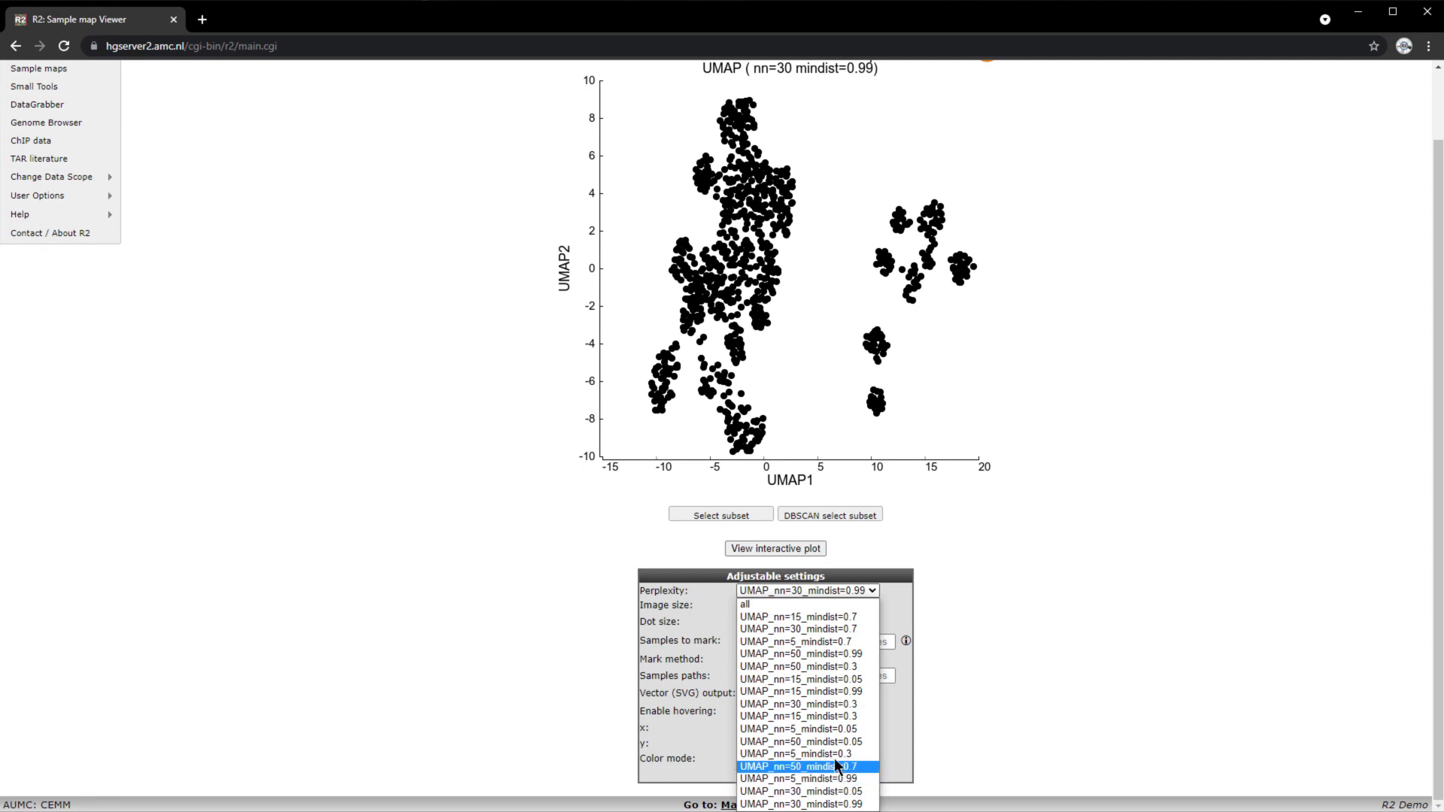
left_click(1005, 638)
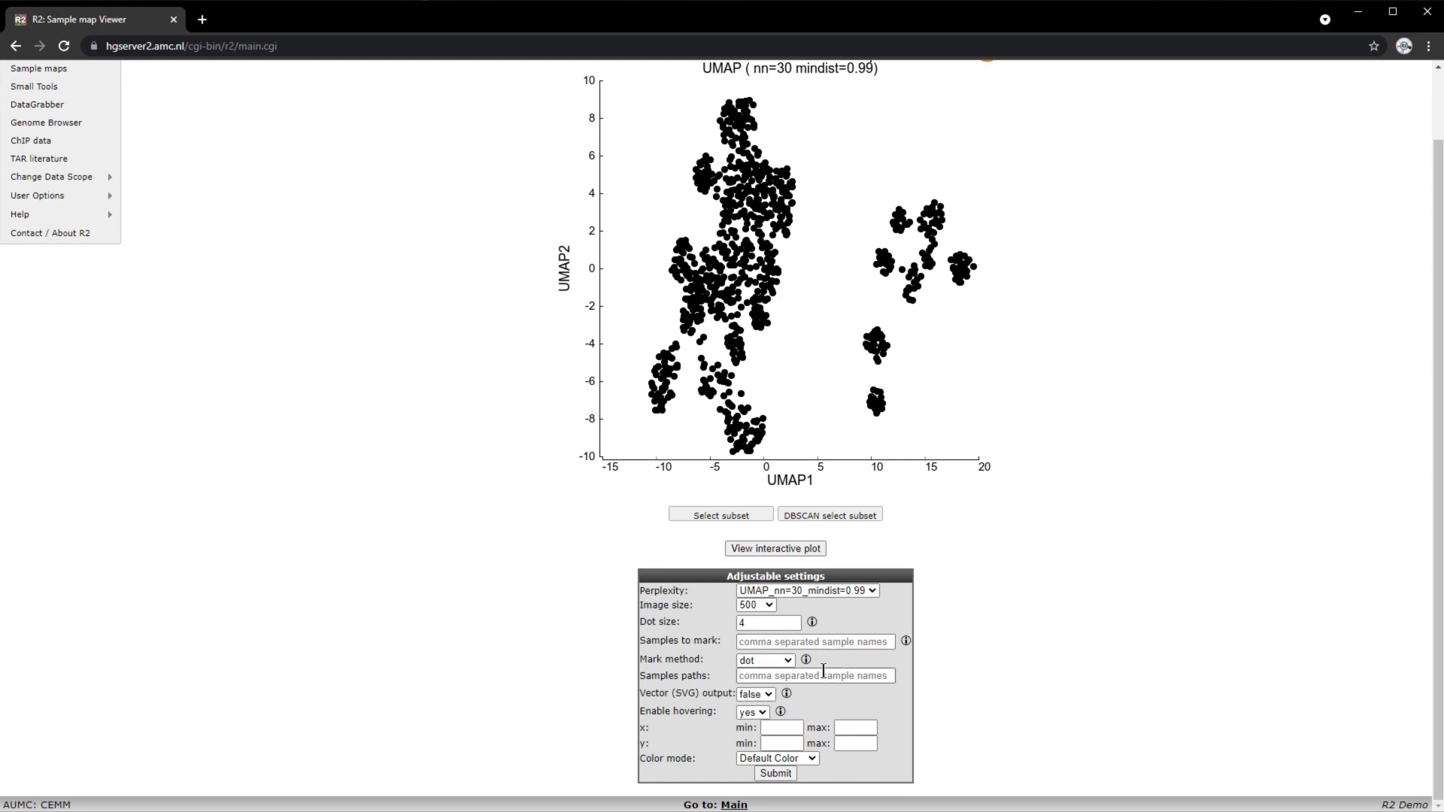
Step: Color the CCLE UMAP map by the histology track and inspect sample details in its separate clusters
left_click(803, 759)
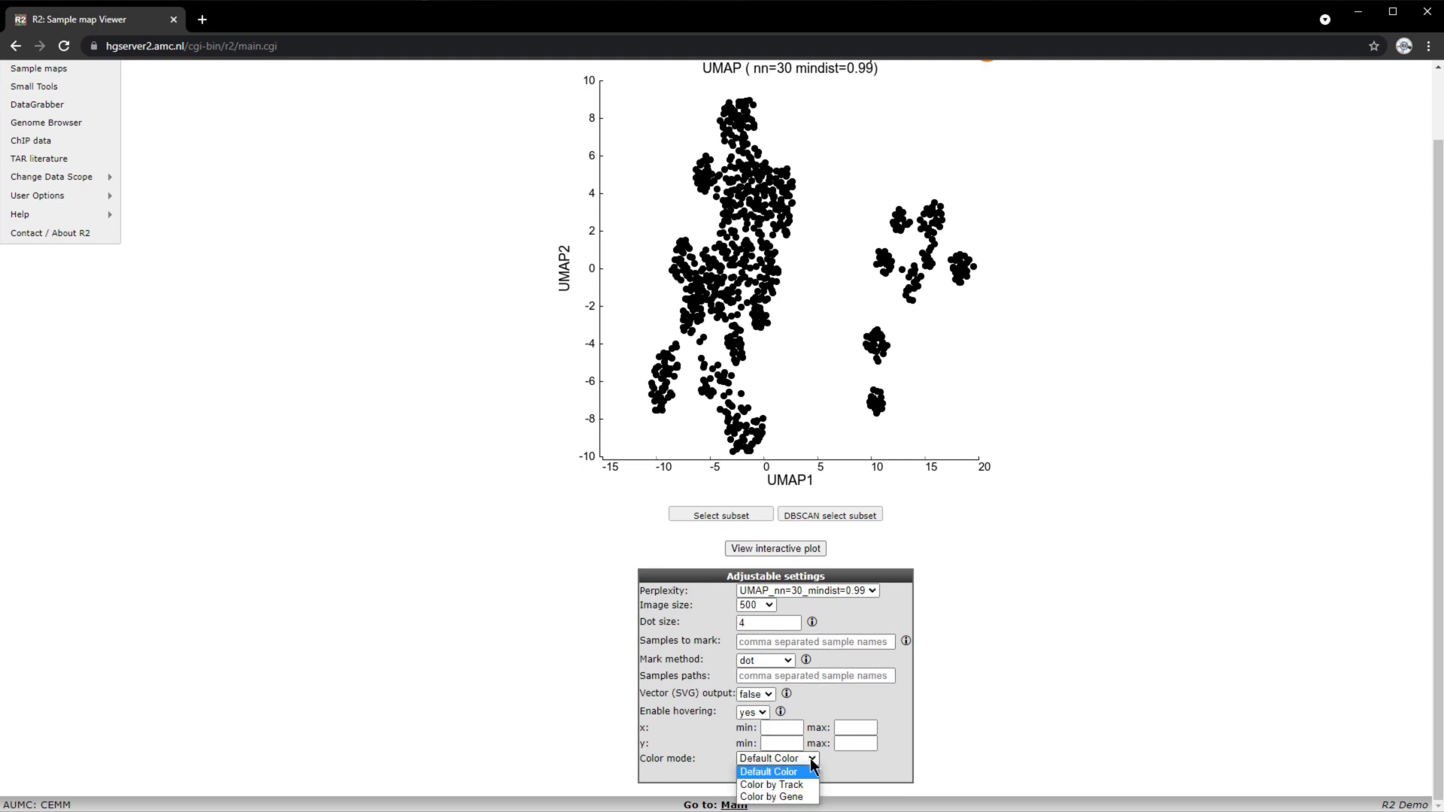
left_click(793, 783)
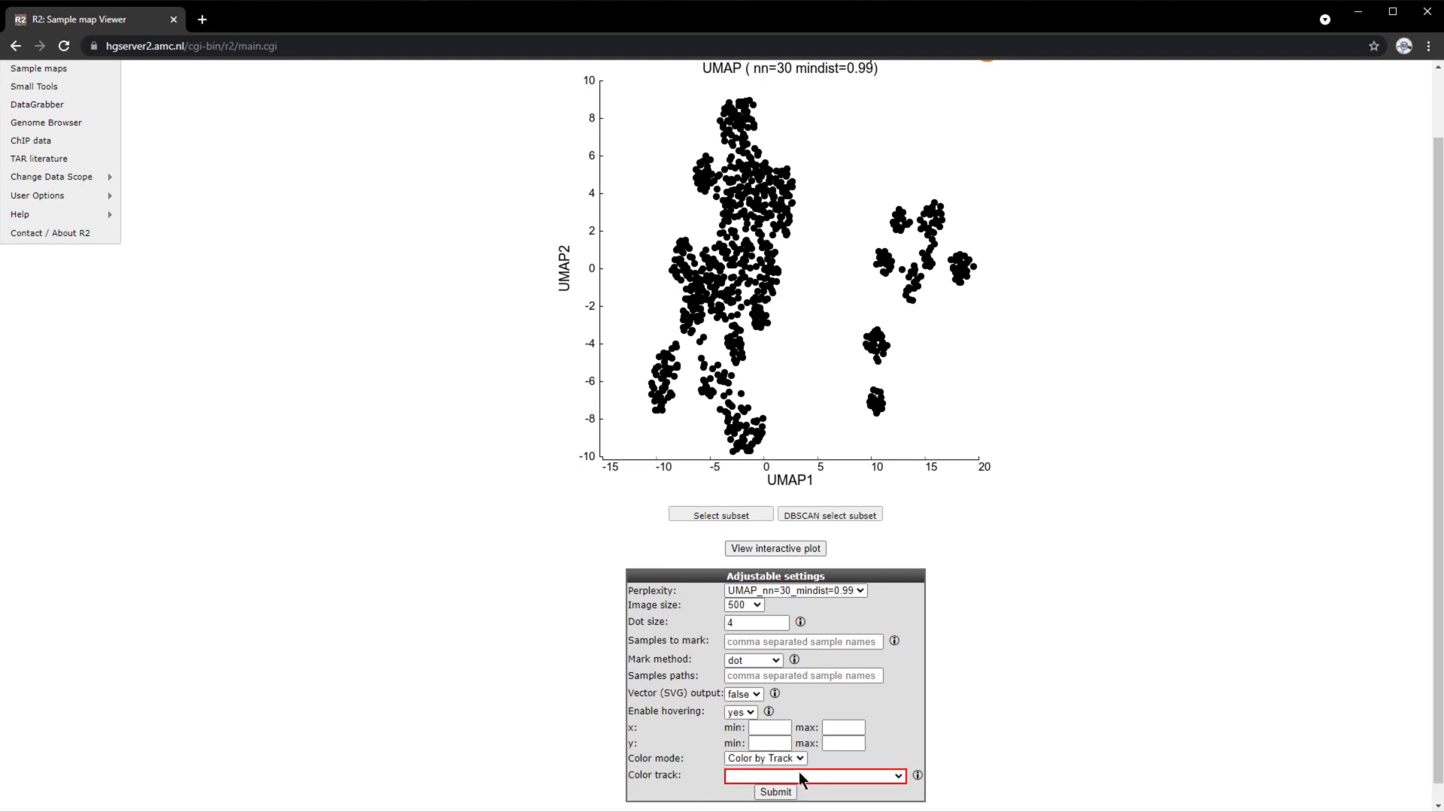
left_click(851, 776)
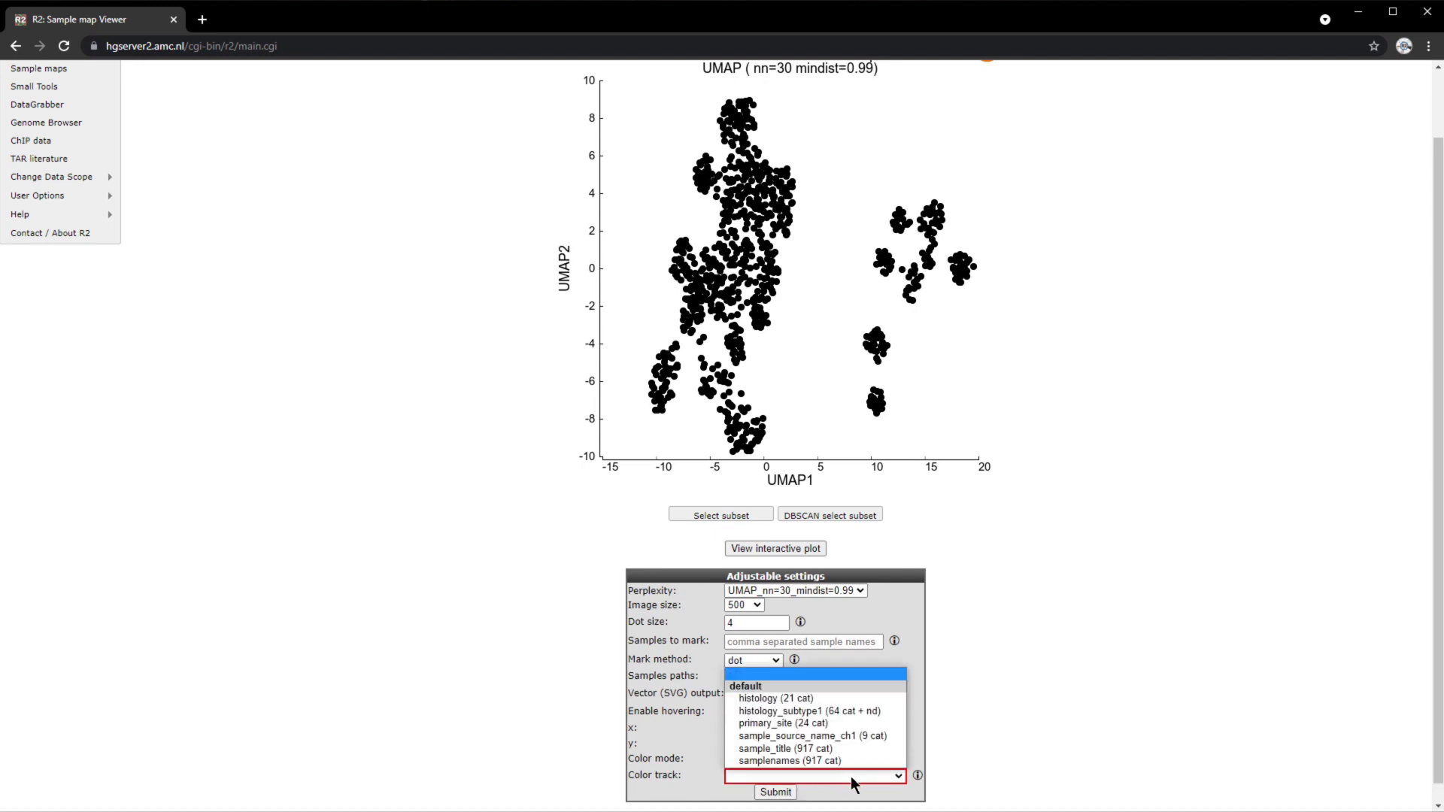
left_click(767, 697)
left_click(774, 791)
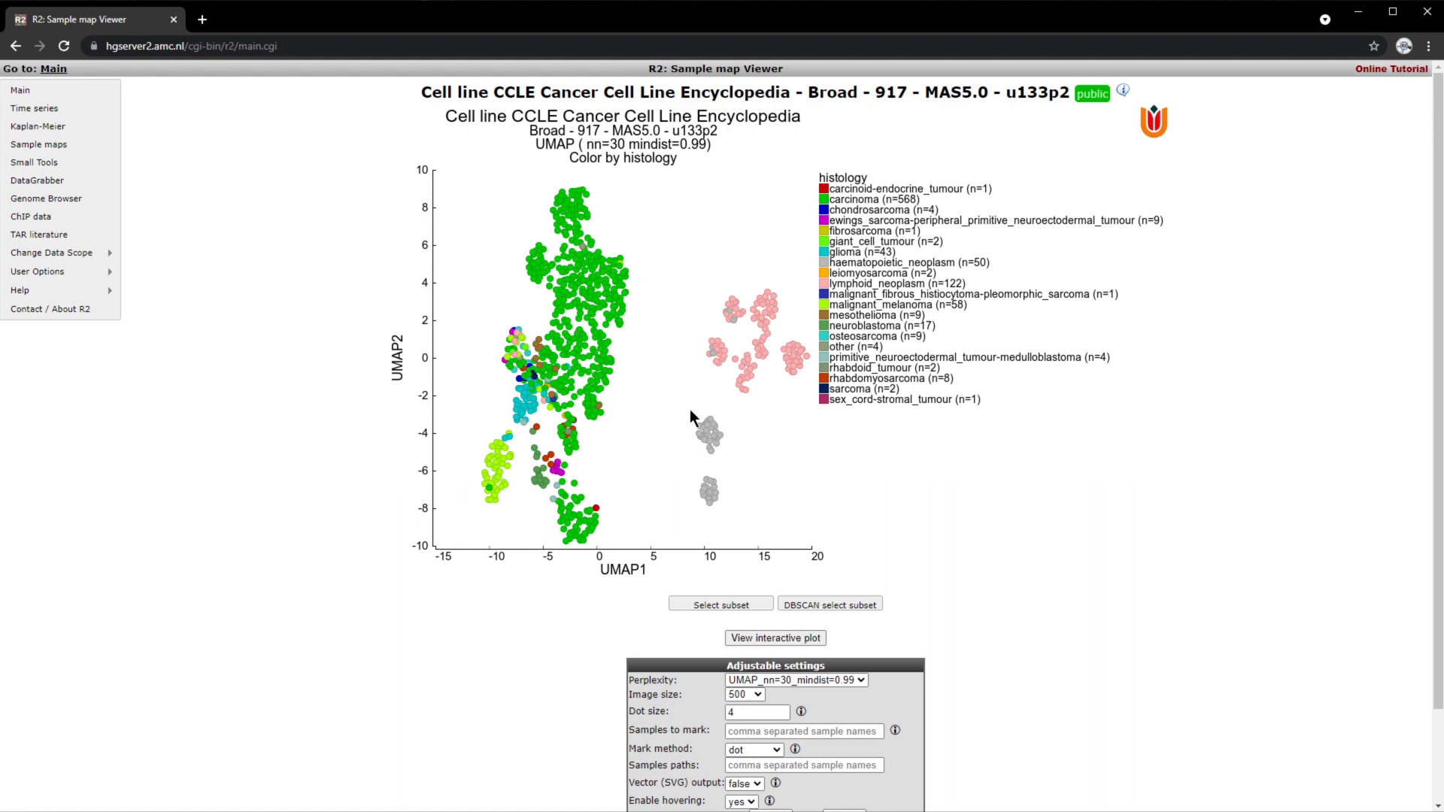
mouse_move(699, 434)
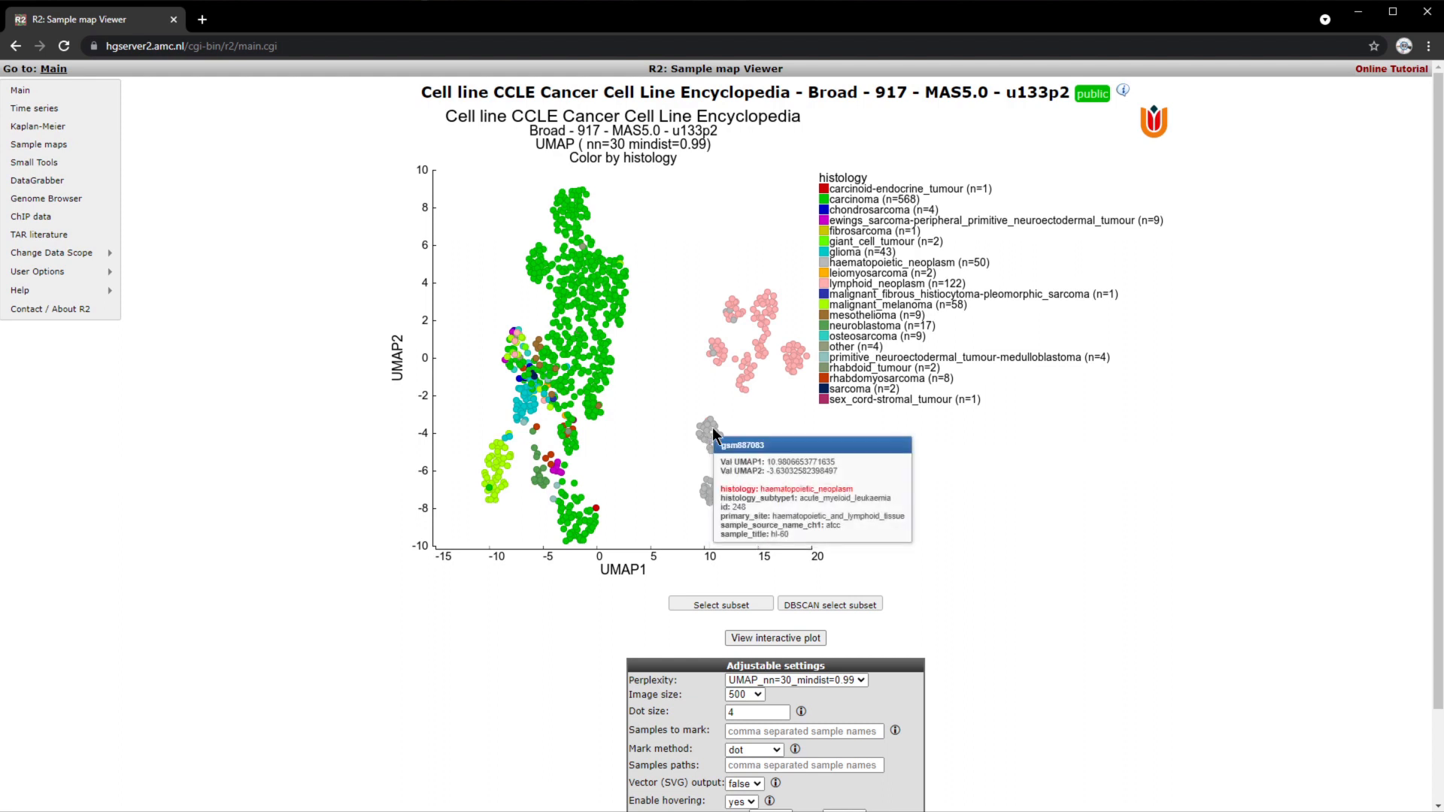
mouse_move(727, 364)
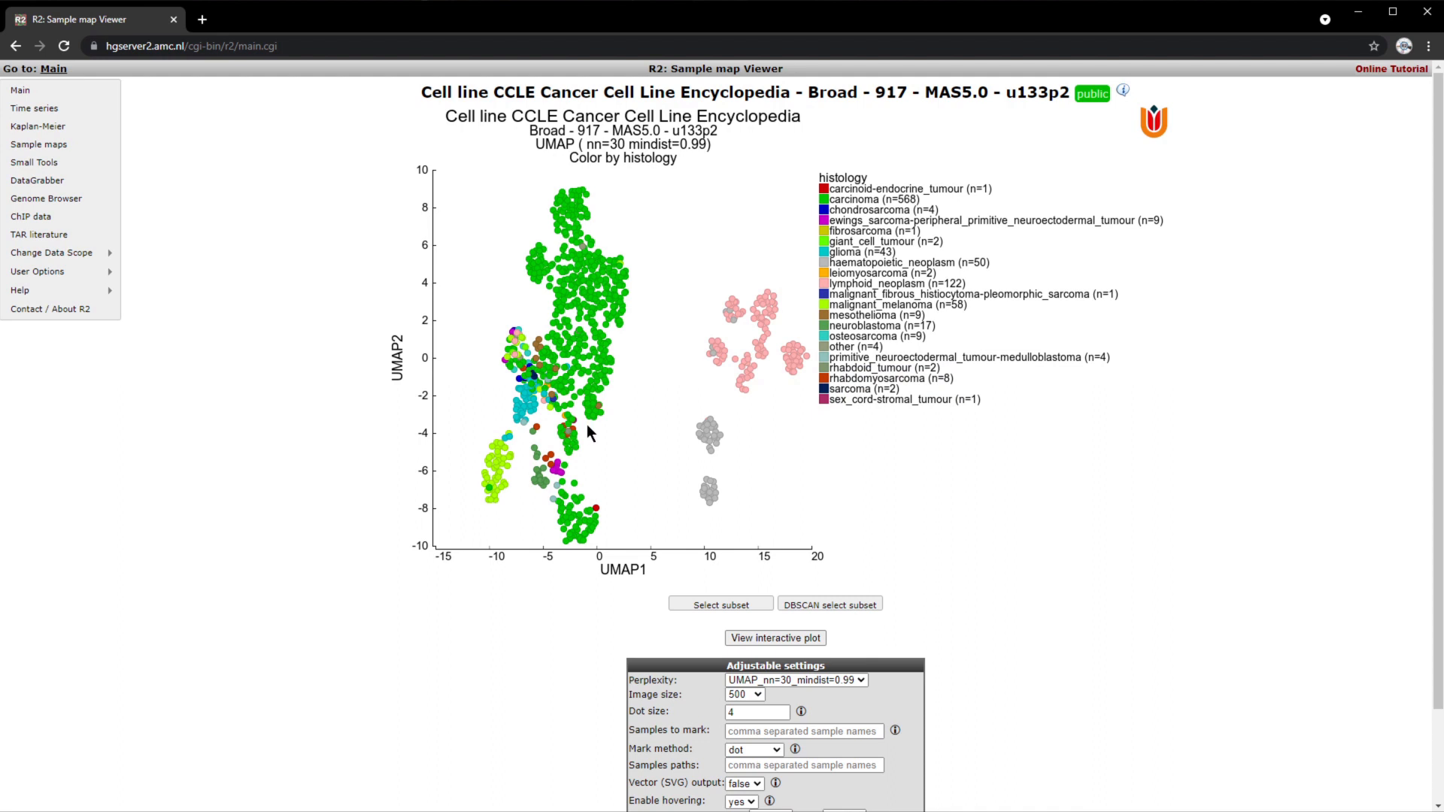
mouse_move(539, 479)
Step: Recolor the CCLE UMAP map by the histology_subtype1 track
scroll(819, 582, "down", 2)
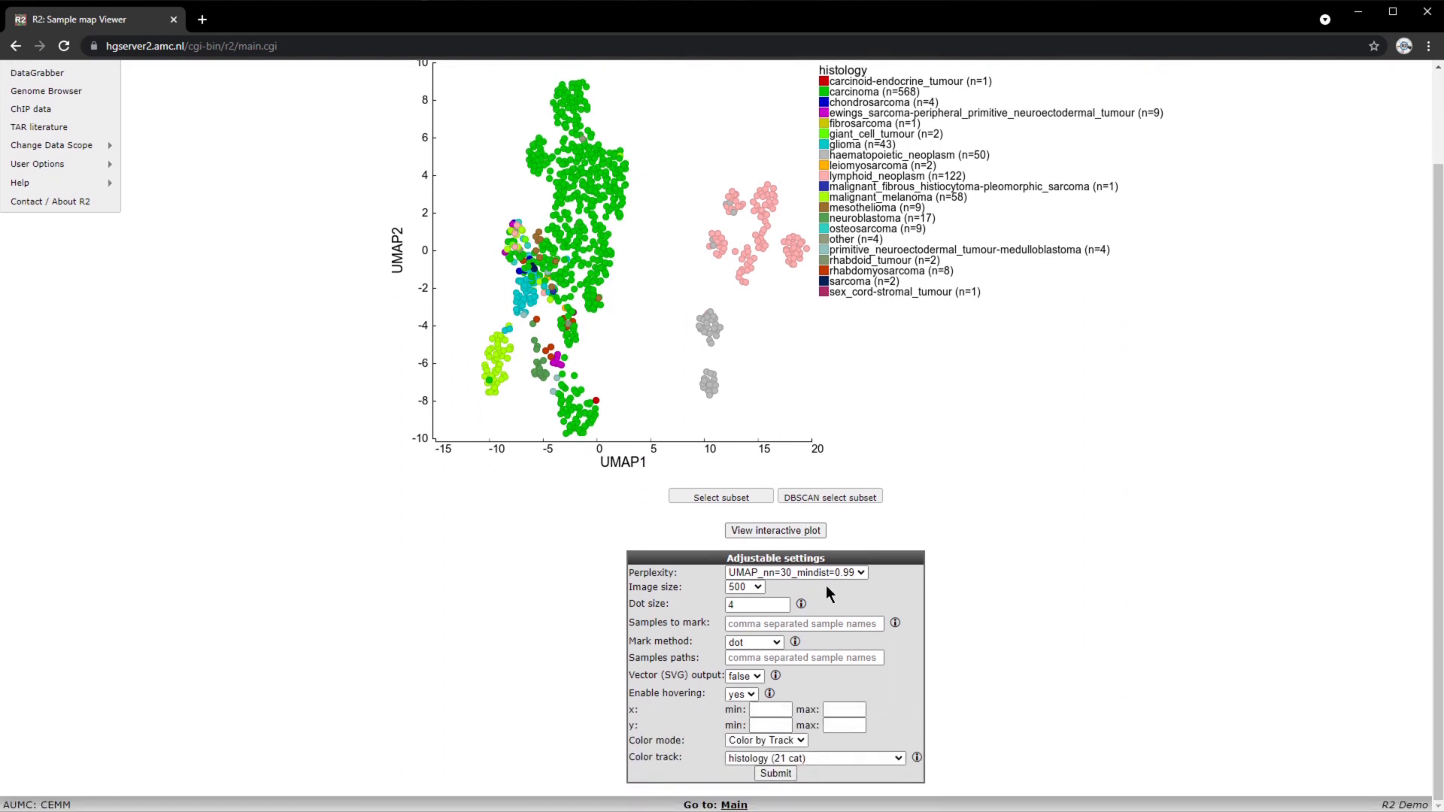
left_click(888, 758)
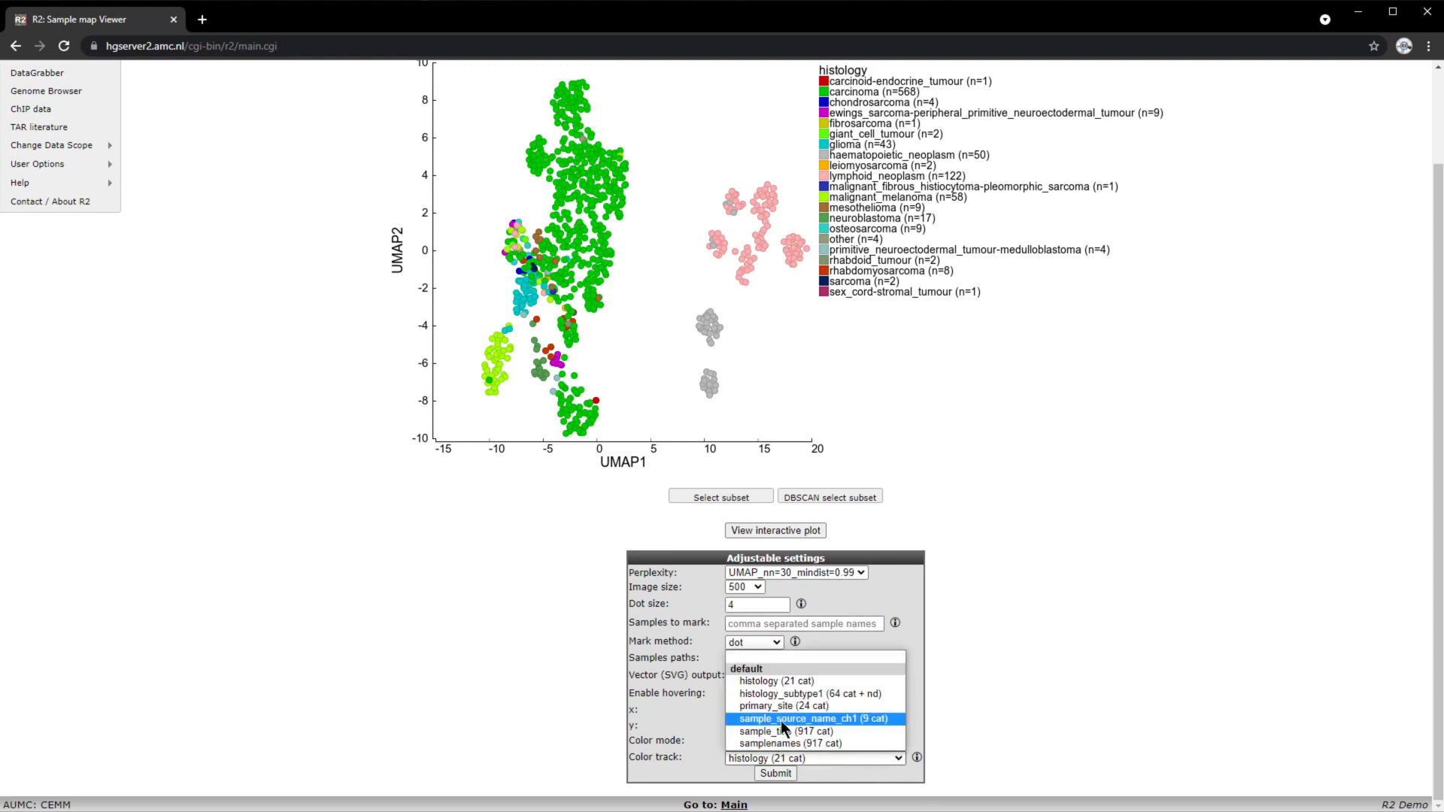
left_click(806, 693)
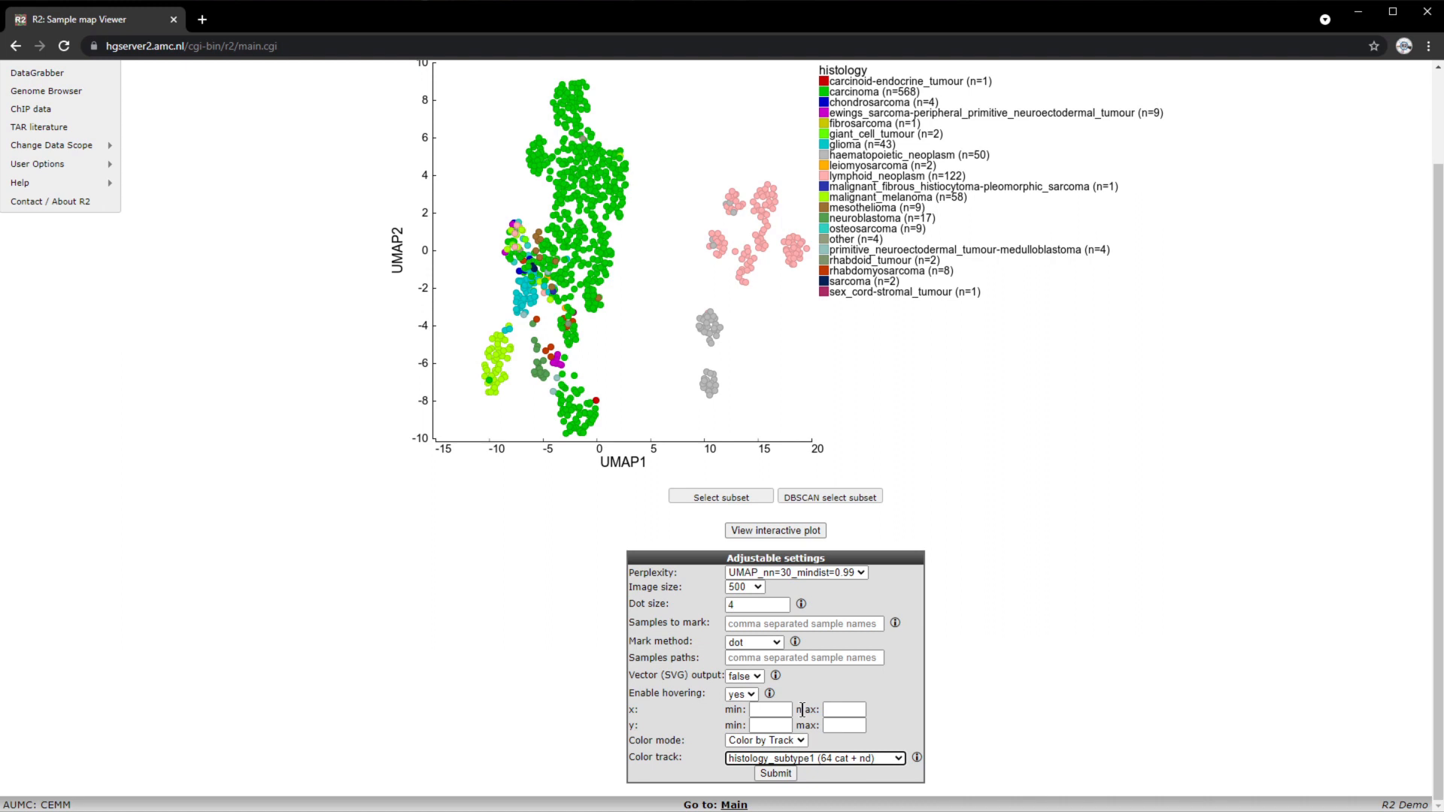
left_click(779, 773)
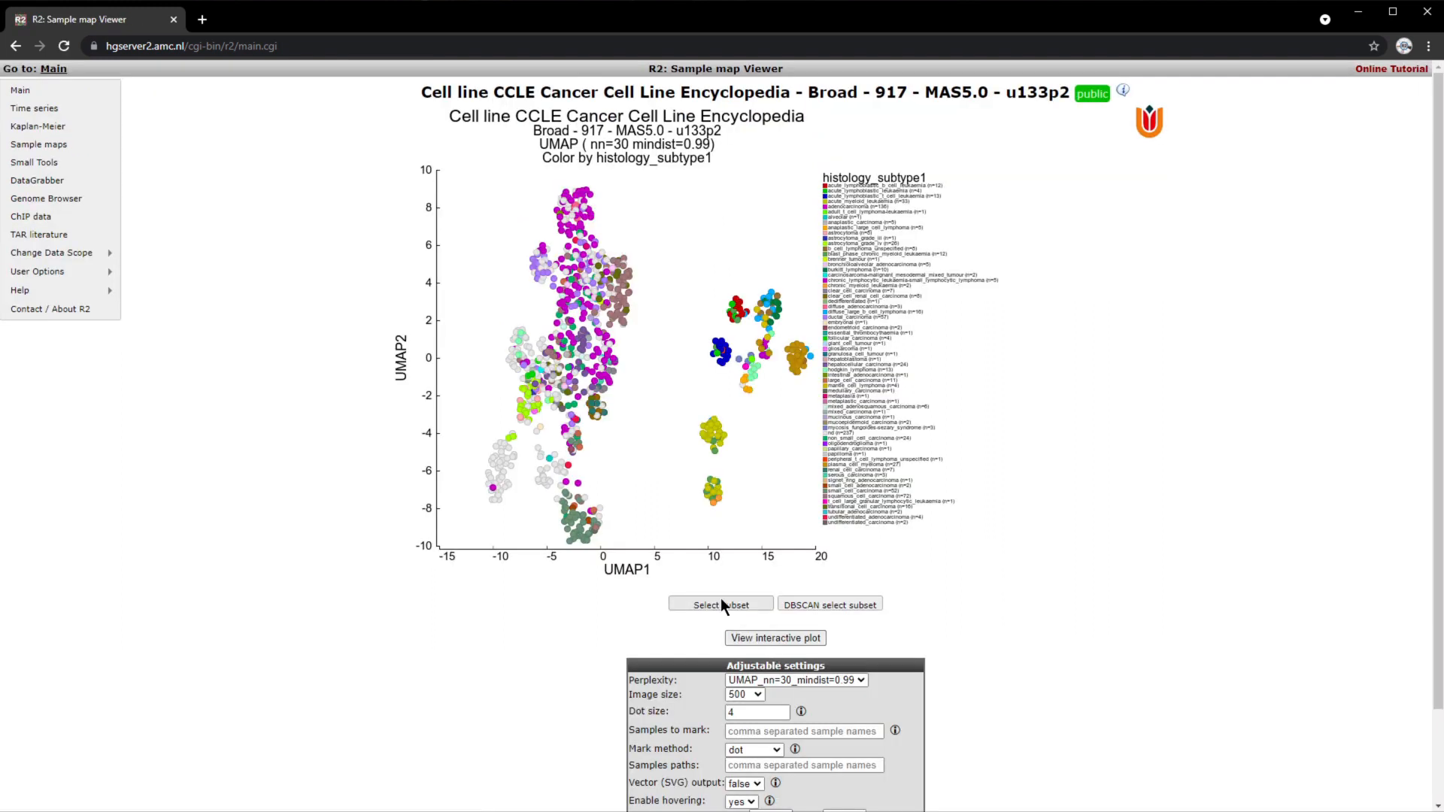